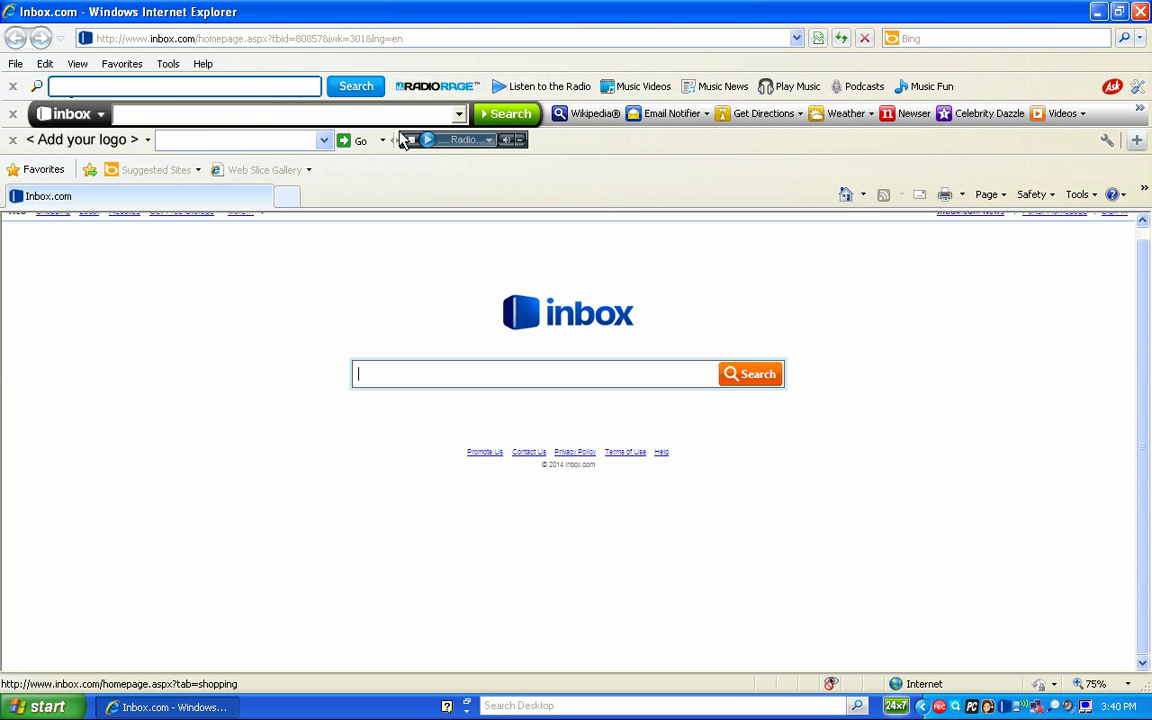
- Start hiding the sweetim Toolbar in the browser, but dismiss the confirmation
left_click(12, 140)
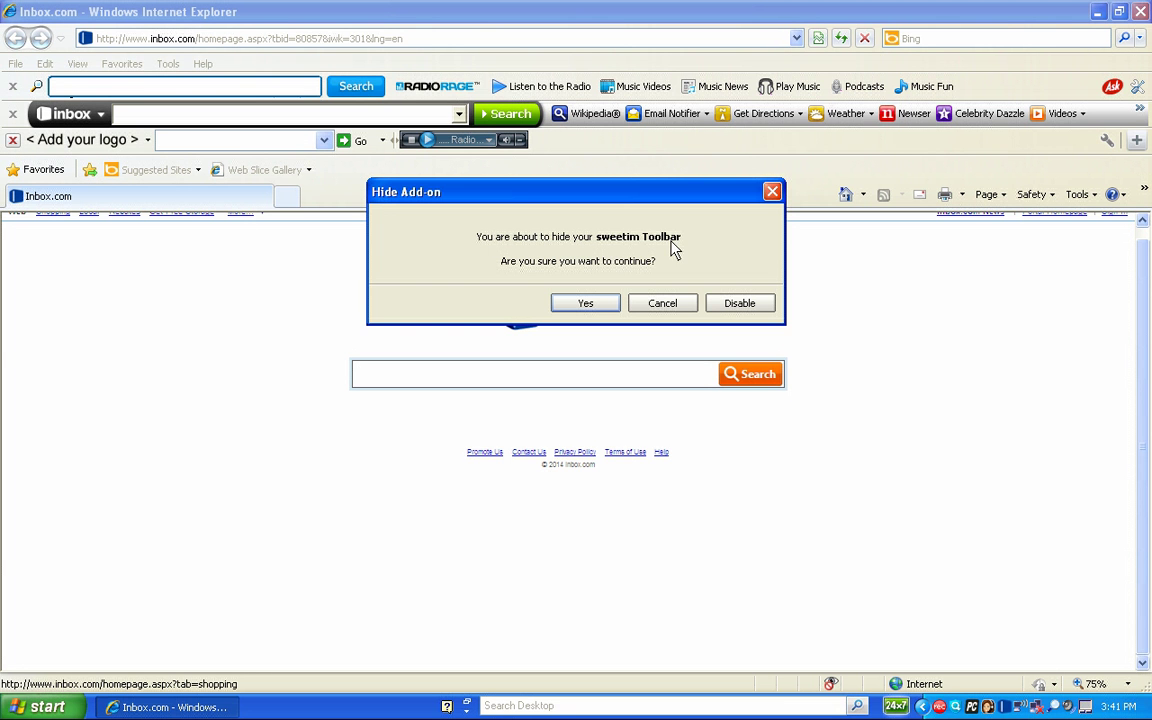
left_click(773, 191)
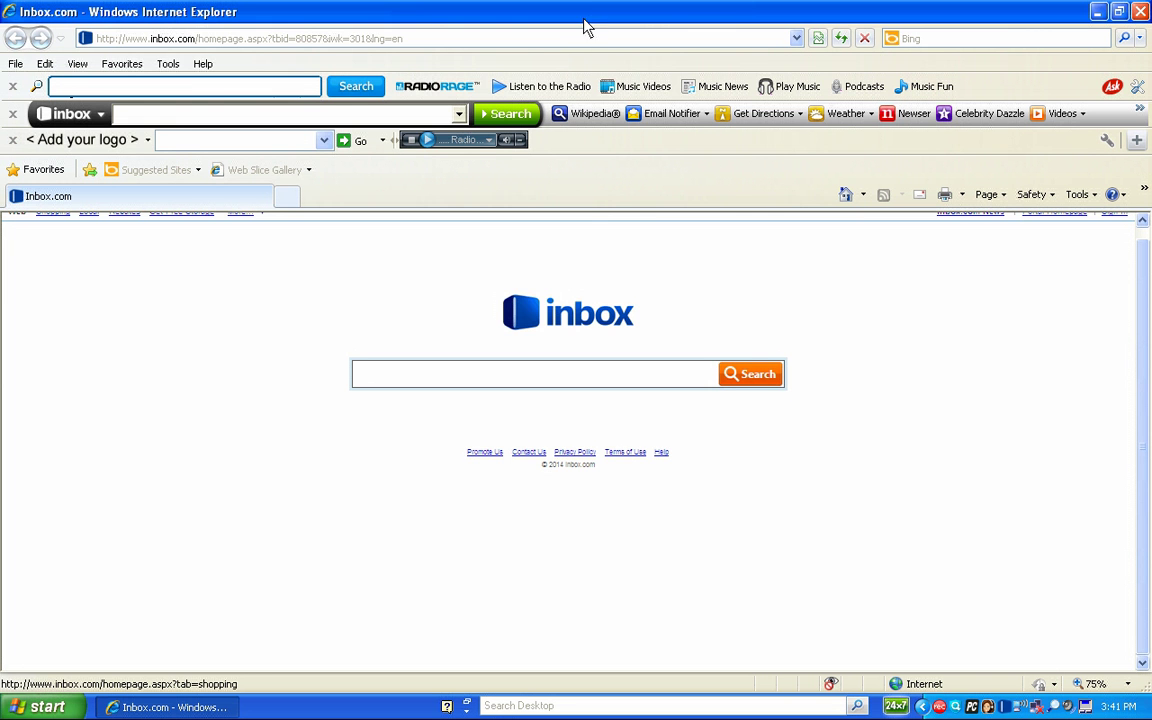
left_click(548, 40)
key("BackSpace")
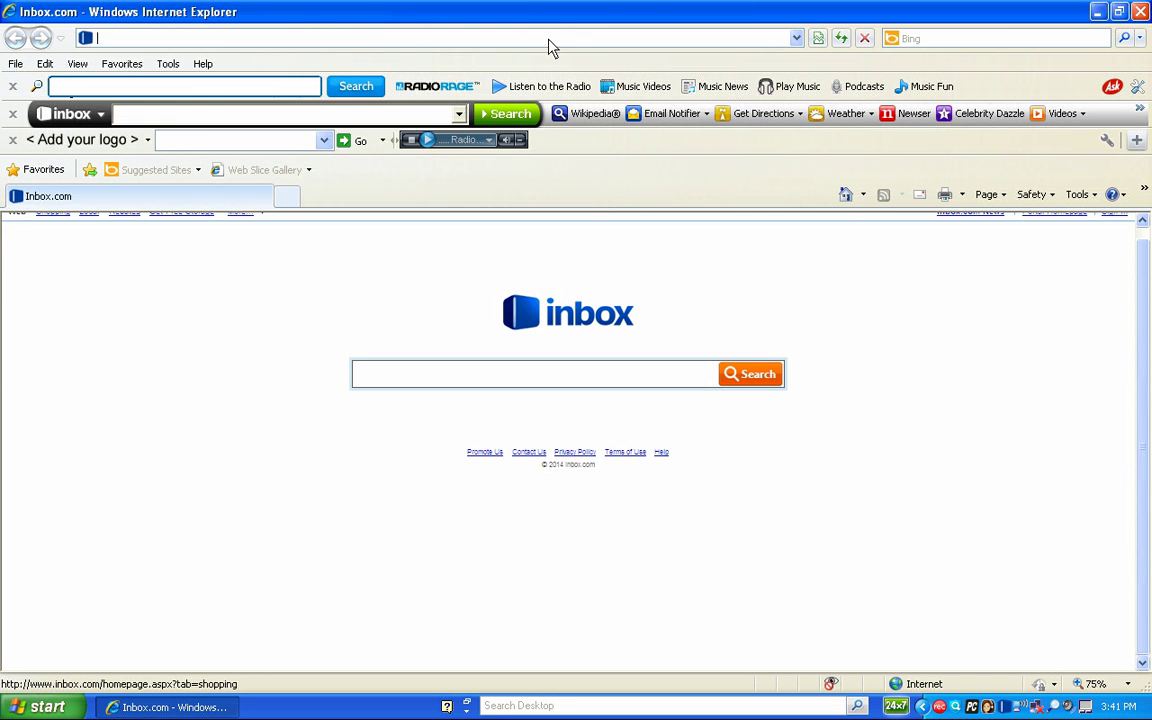
type("www.go")
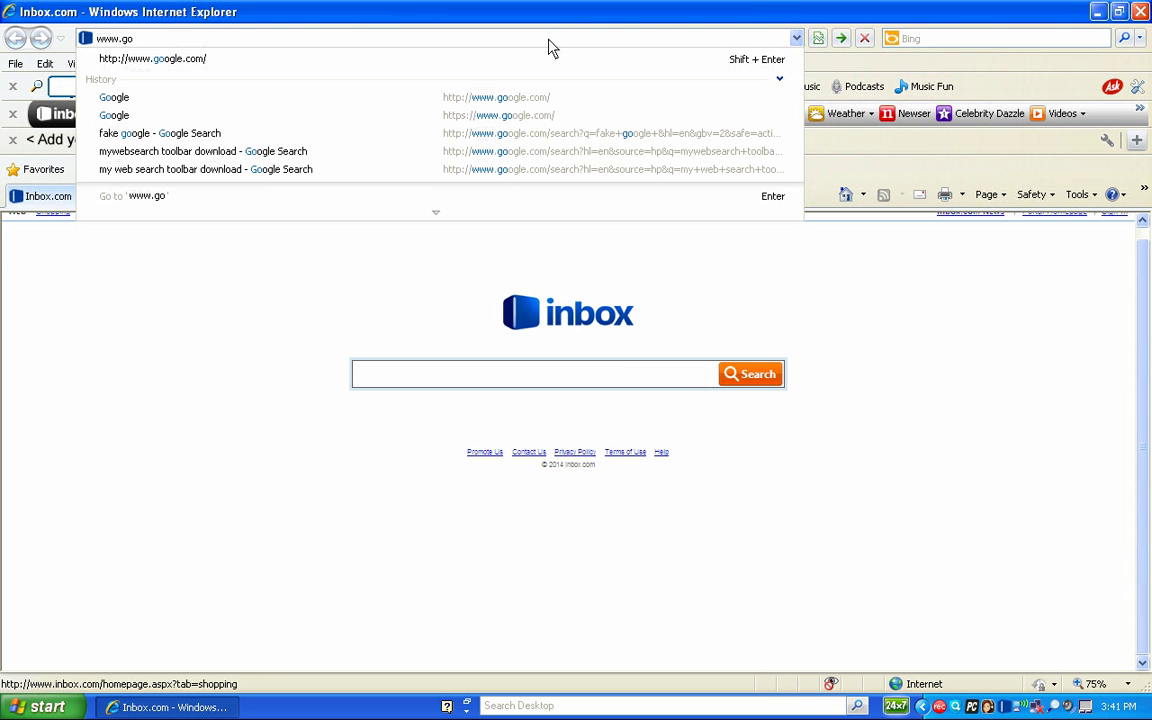
key("Down")
key("Return")
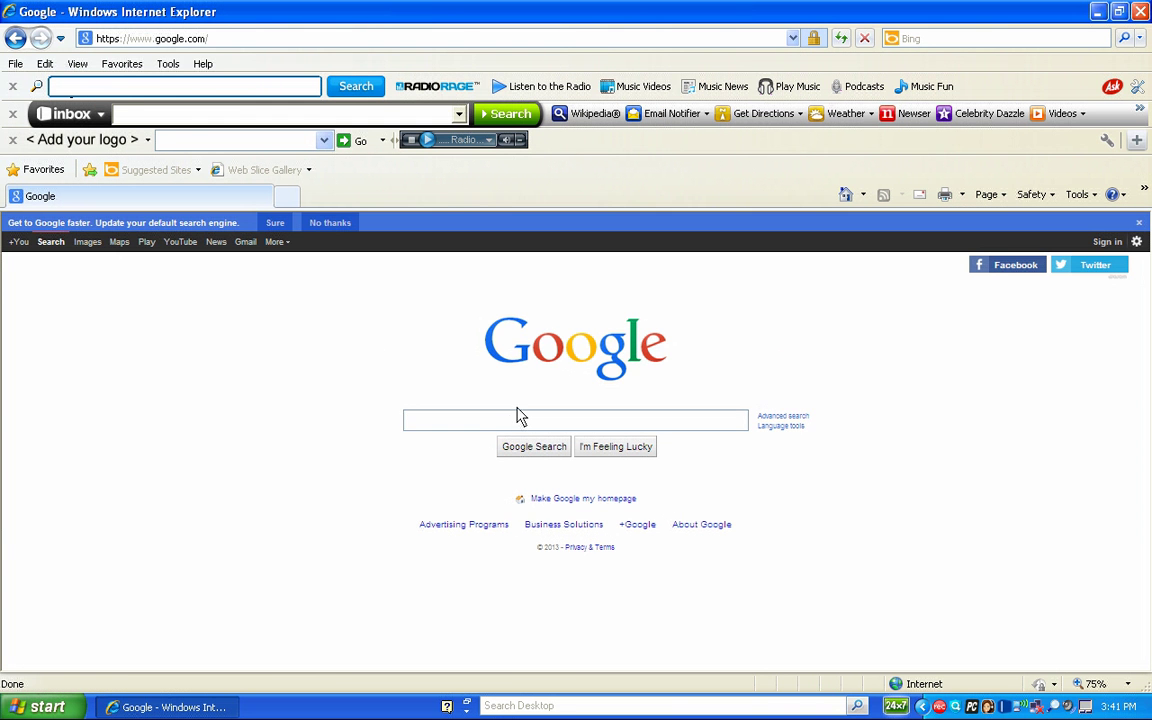
type("mb")
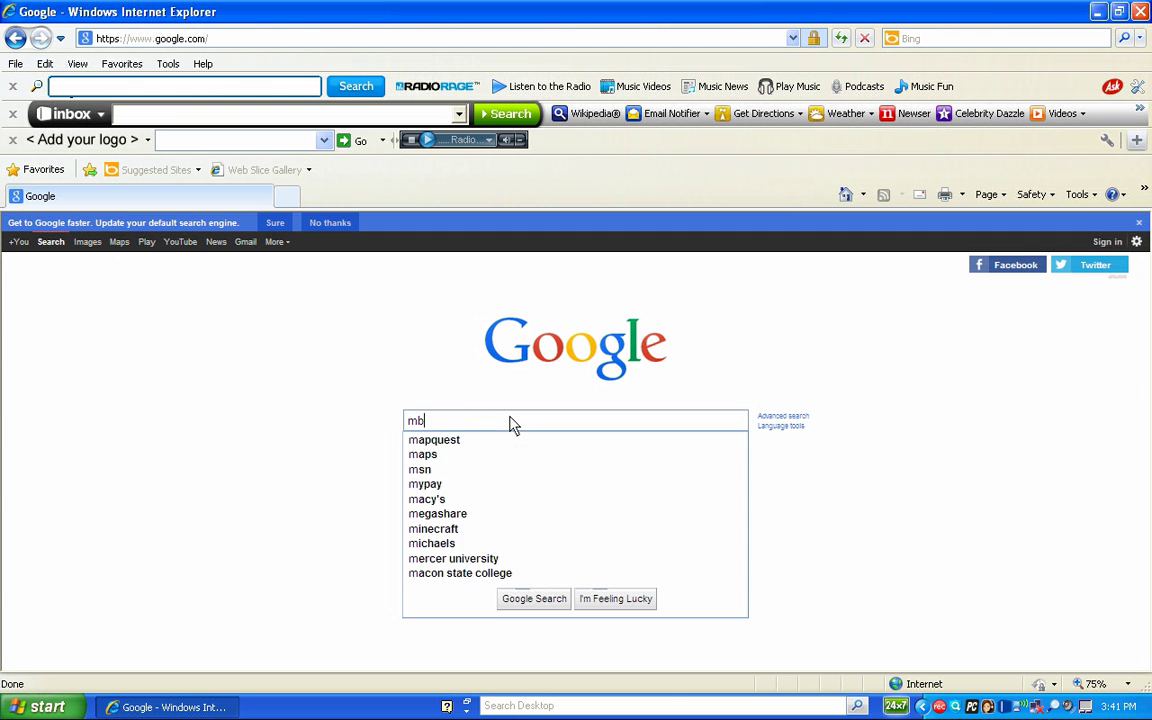
type("am")
key("Return")
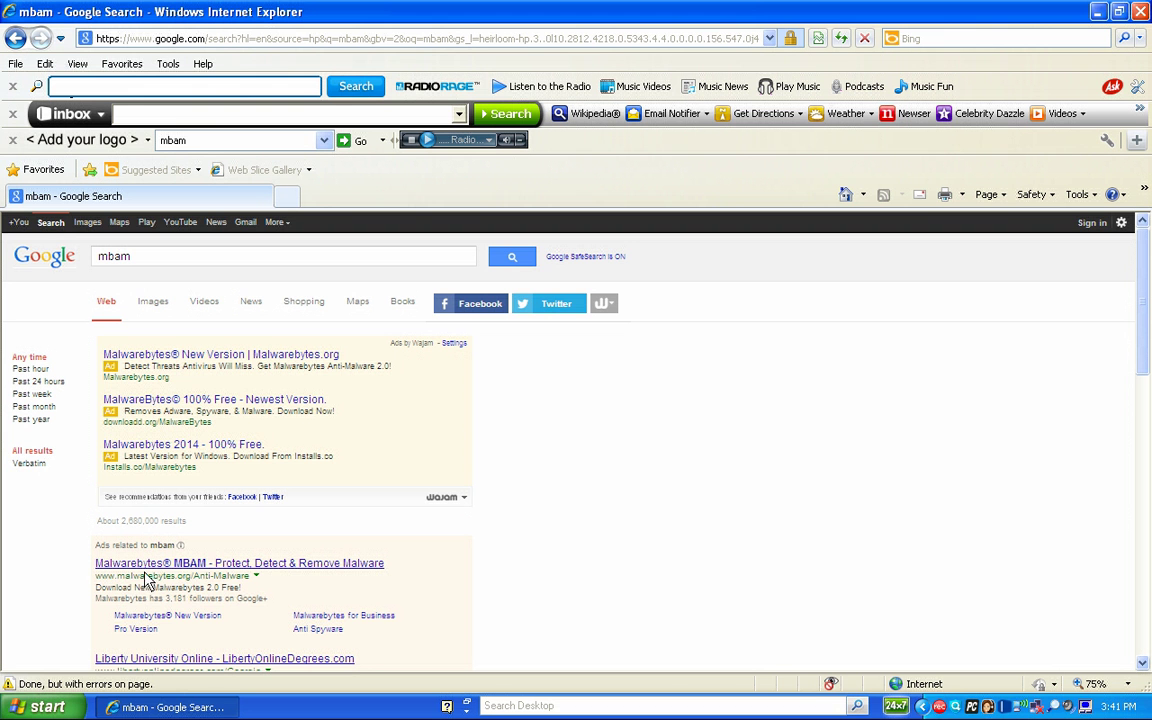
left_click(303, 565)
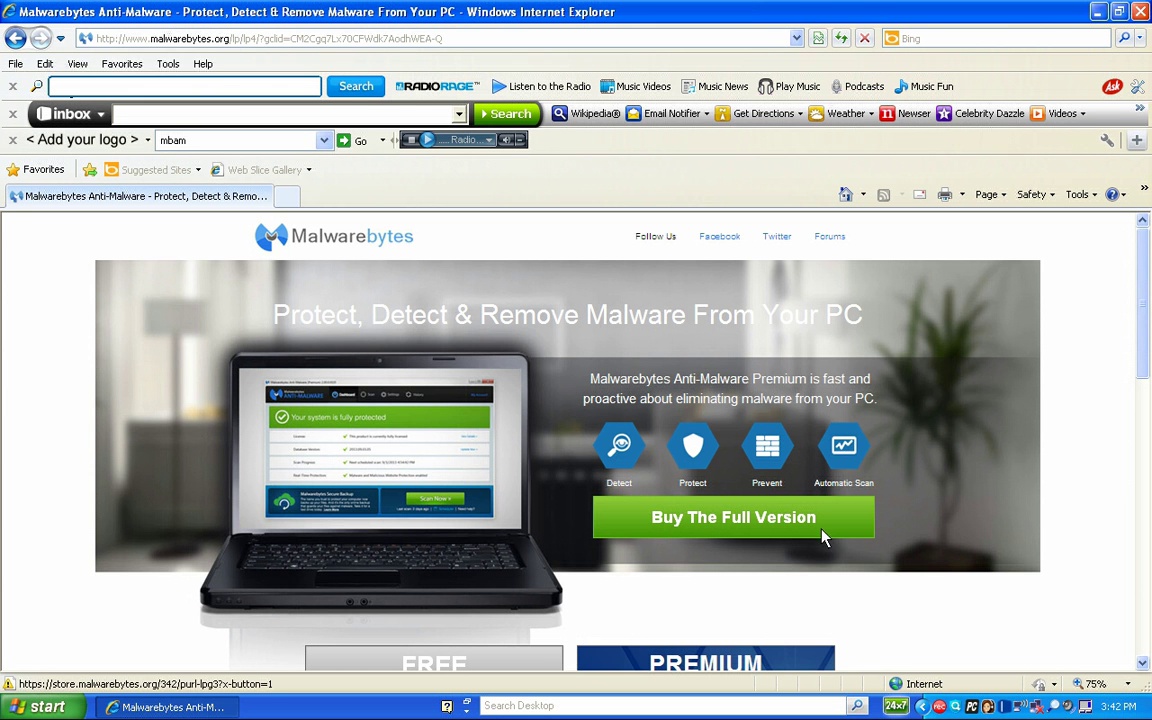
- Examine the comparison of the Free and Premium versions on the Malwarebytes page, and close the browser
left_click_drag(1150, 302, 1150, 490)
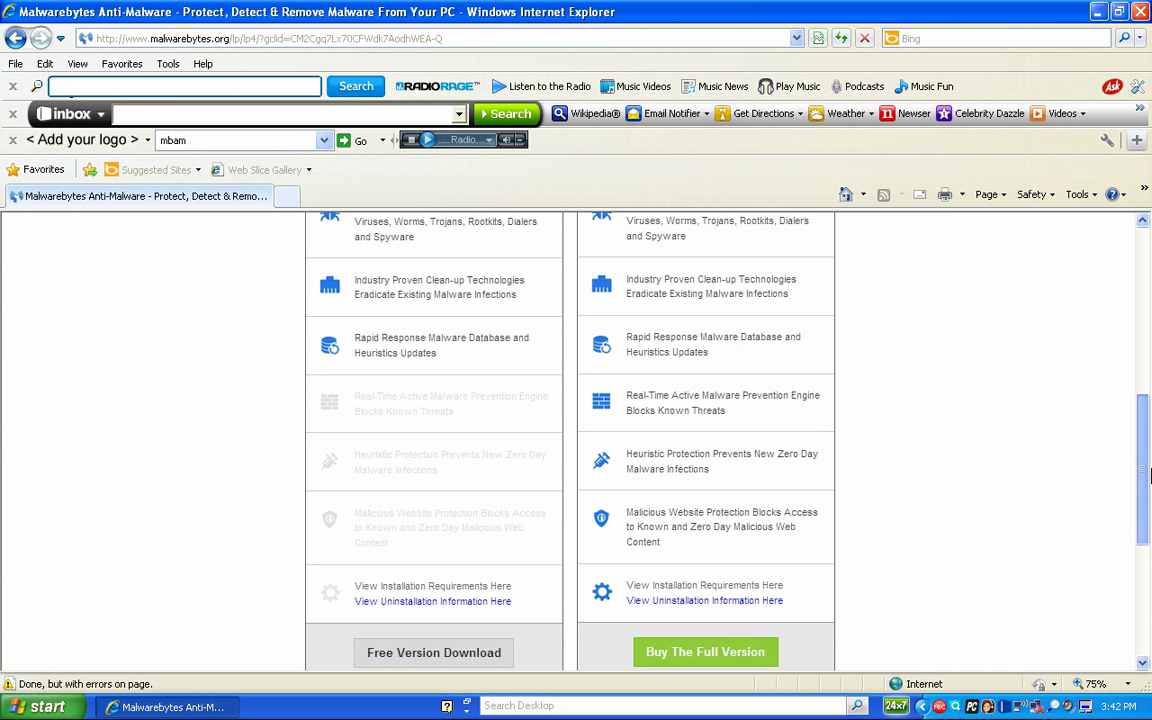
scroll(812, 474, "down", 1)
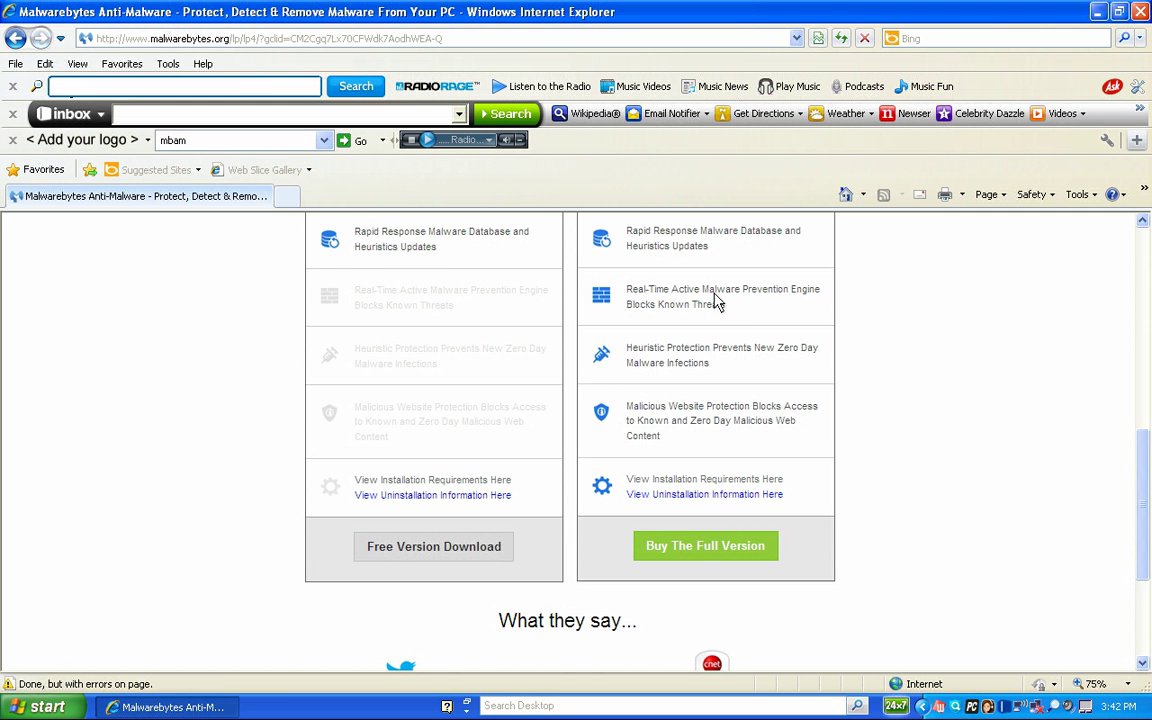
left_click(1141, 13)
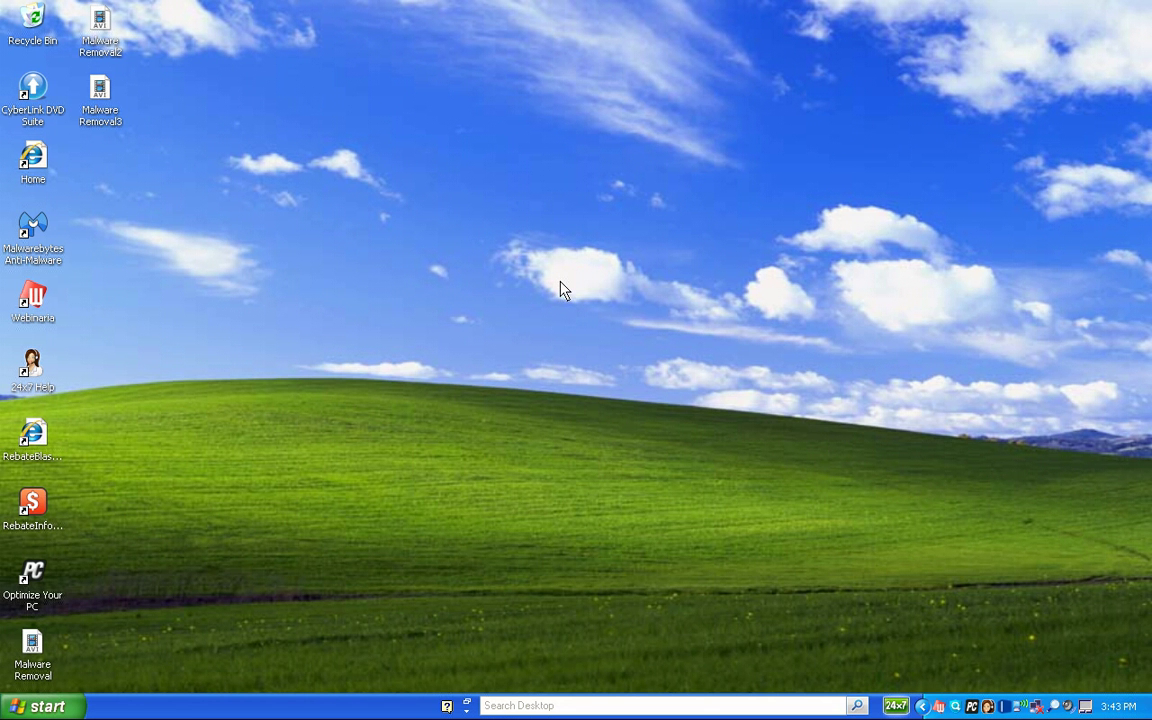
- Launch Malwarebytes Anti-Malware from the desktop and check for database updates
left_click(32, 230)
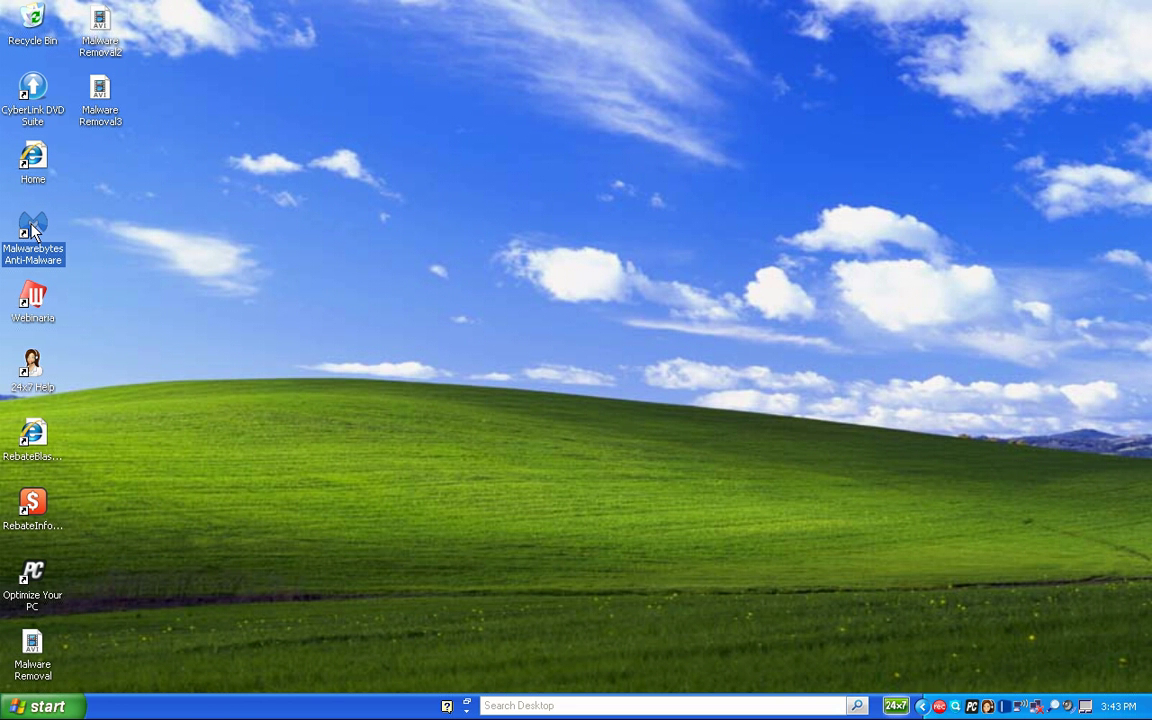
double_click(33, 230)
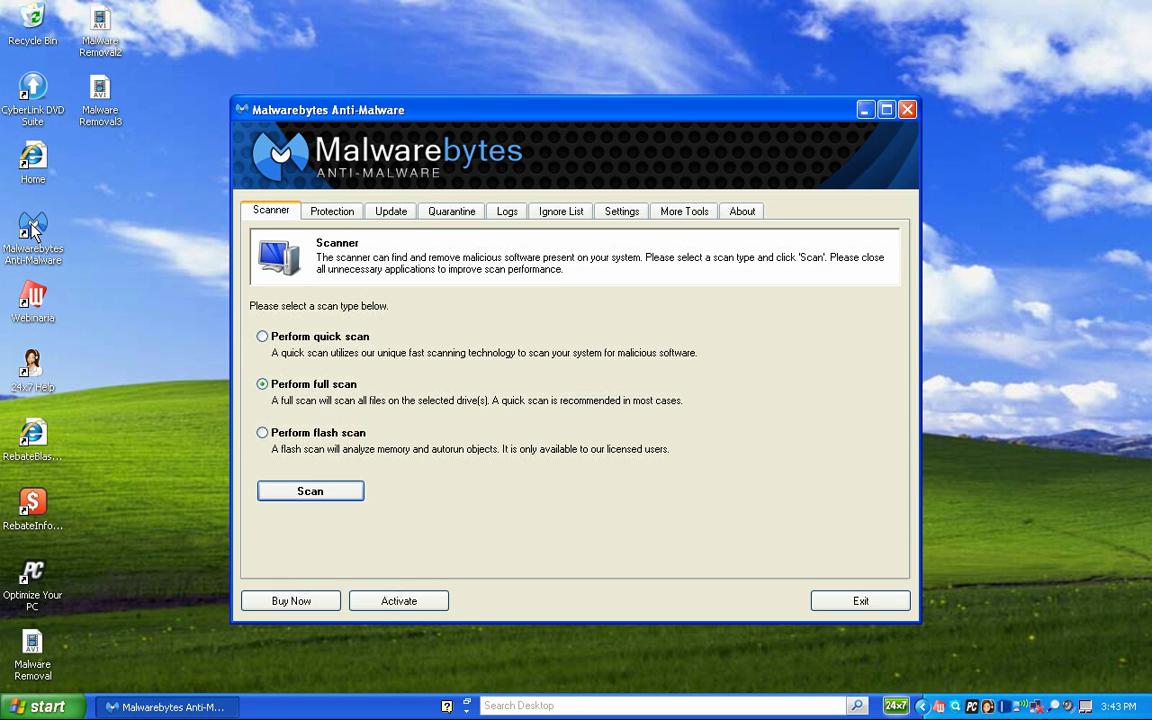
left_click(394, 221)
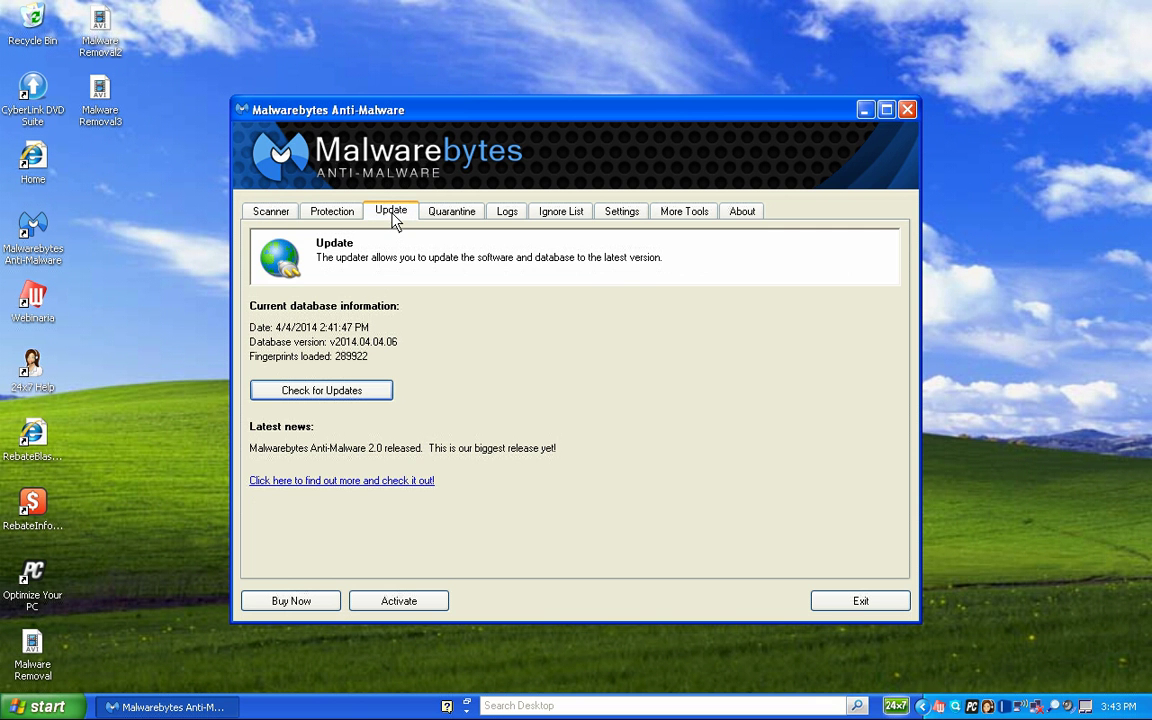
left_click(330, 391)
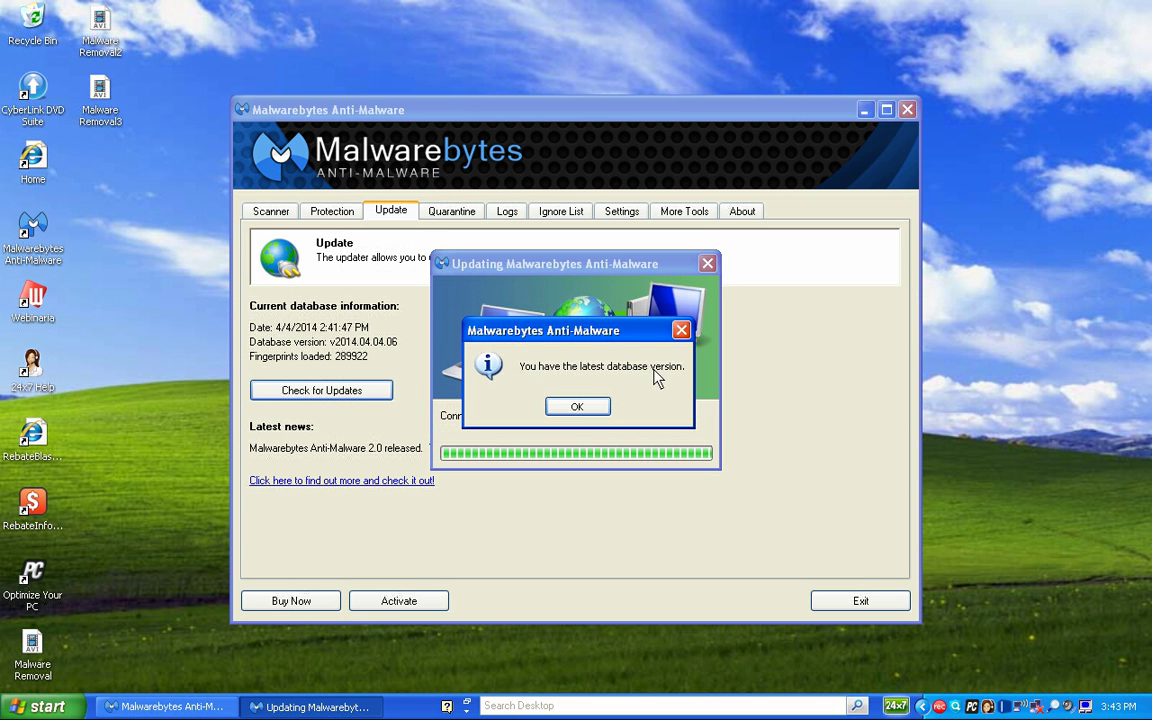
left_click(578, 407)
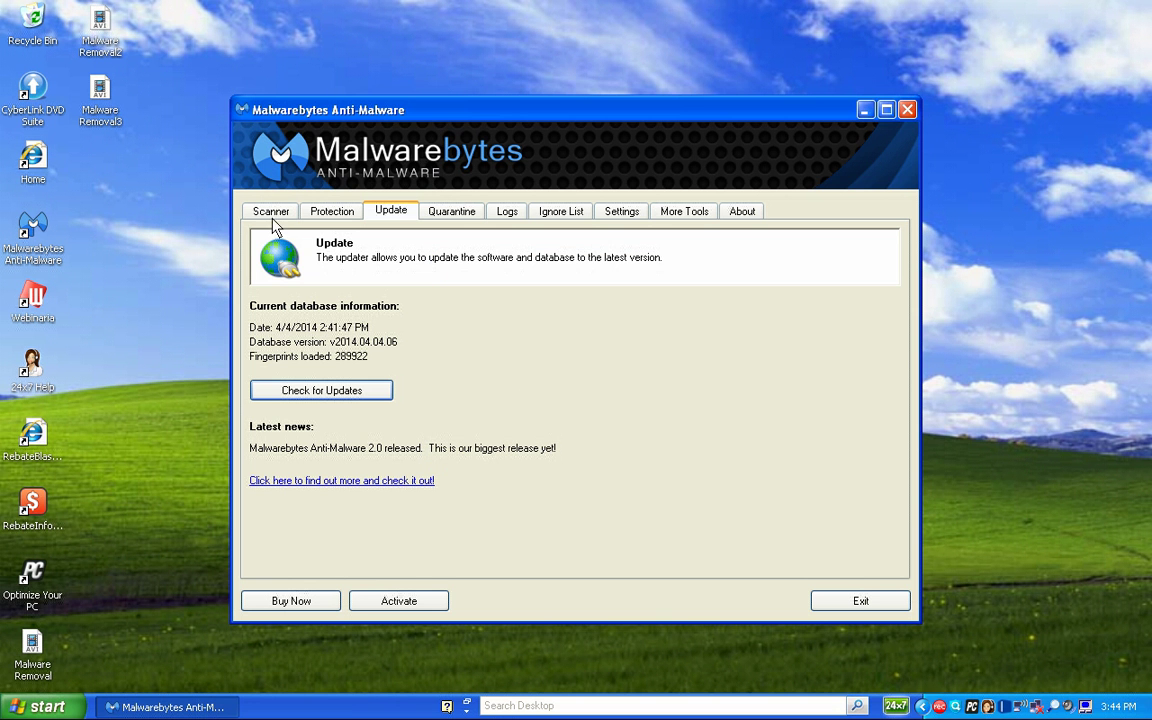
- Run a full scan of the C:\ drive and show the list of detected objects
left_click(275, 216)
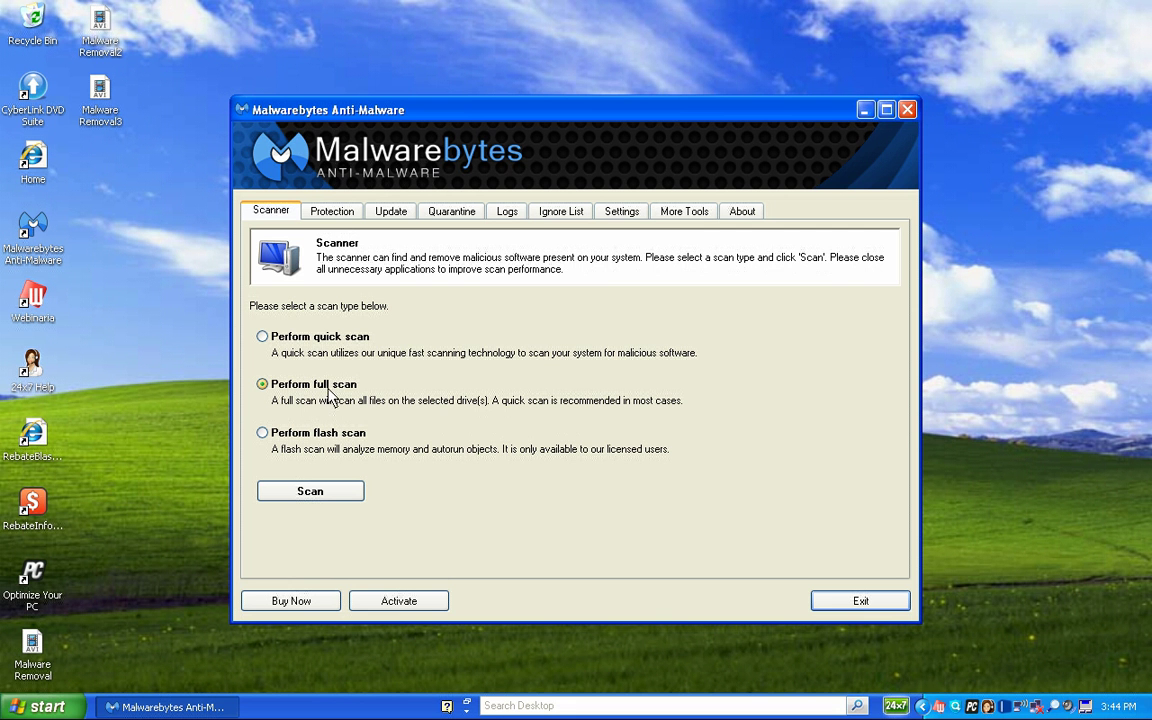
left_click(303, 494)
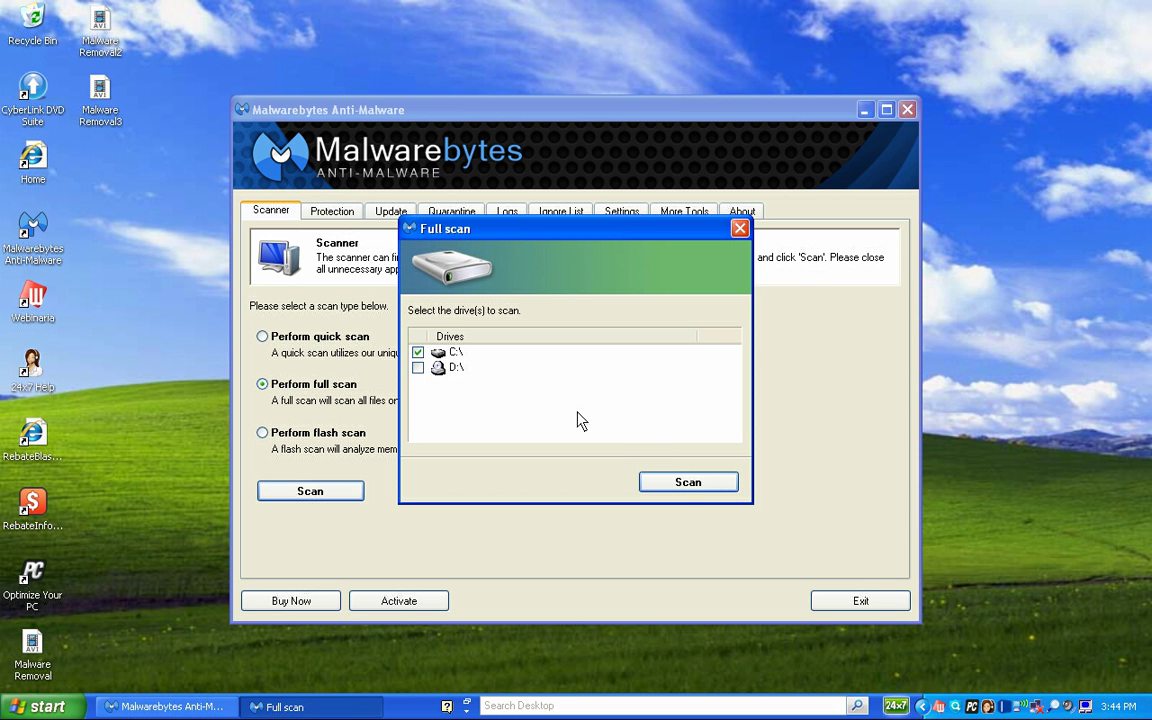
left_click(681, 487)
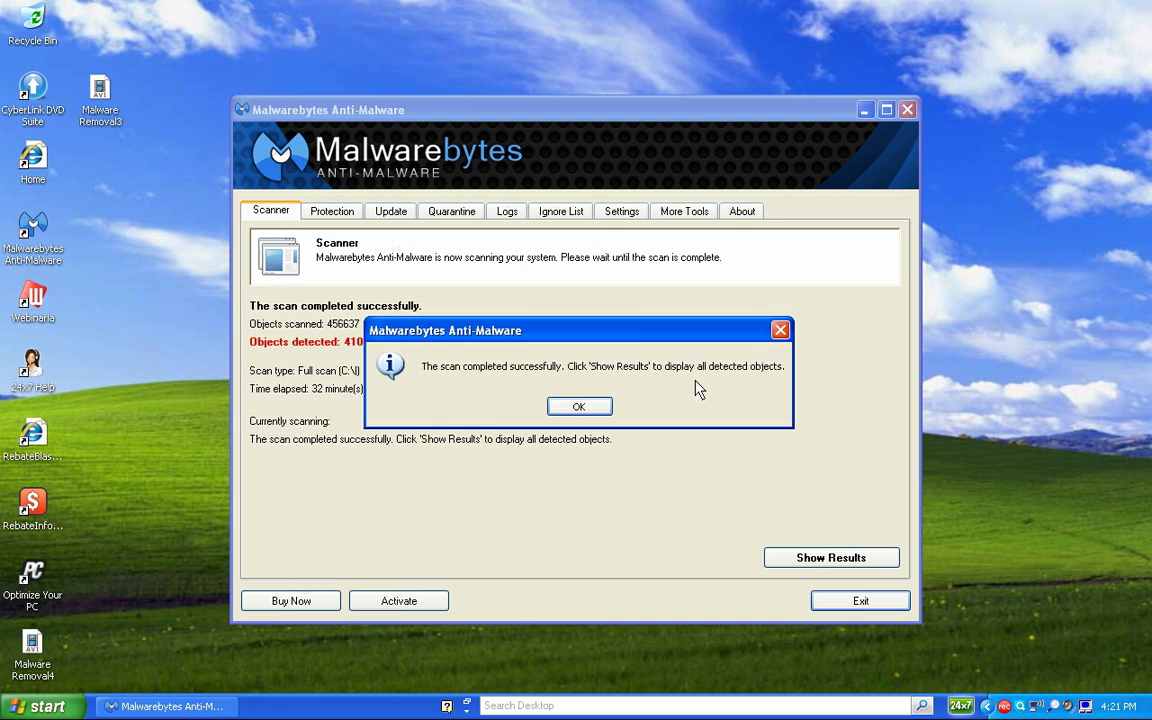
left_click(579, 407)
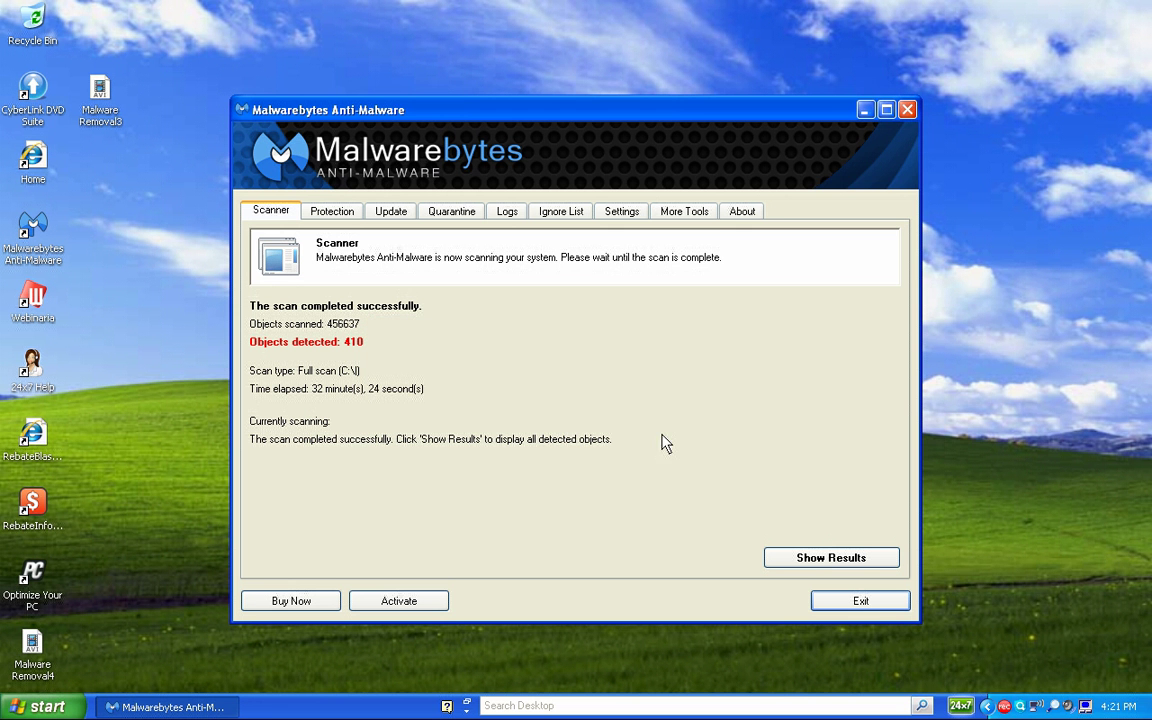
left_click(810, 560)
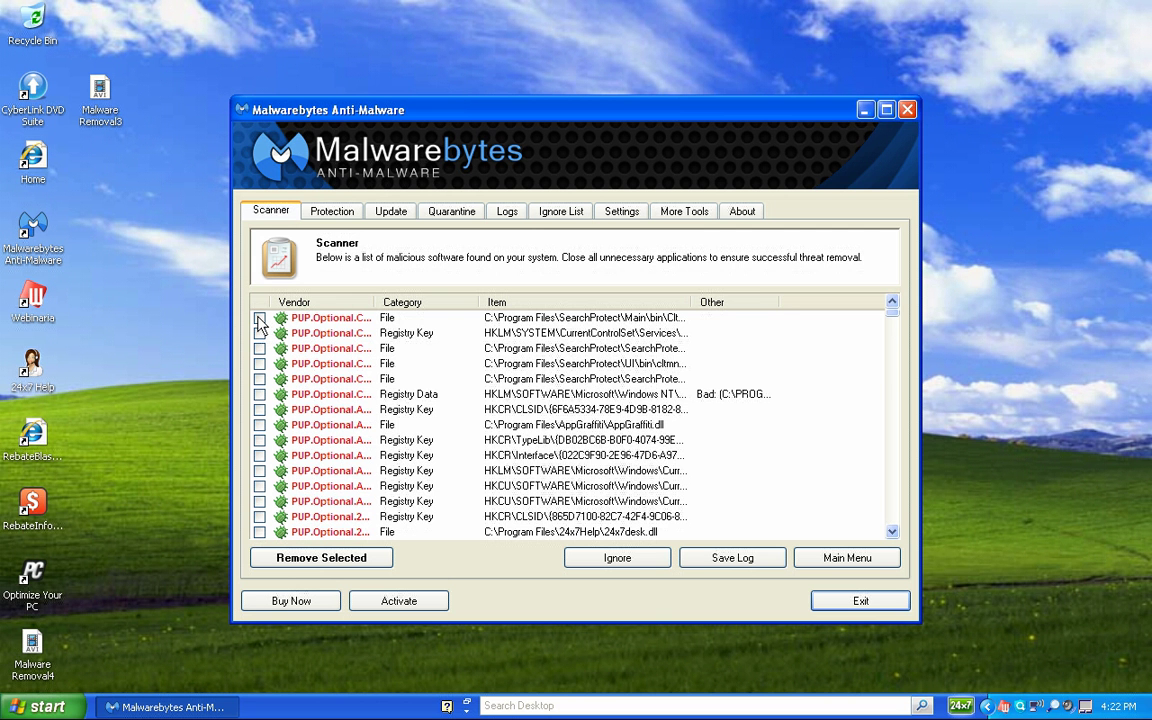
- Mark all detected items in the scan results for removal and remove them
left_click(259, 318)
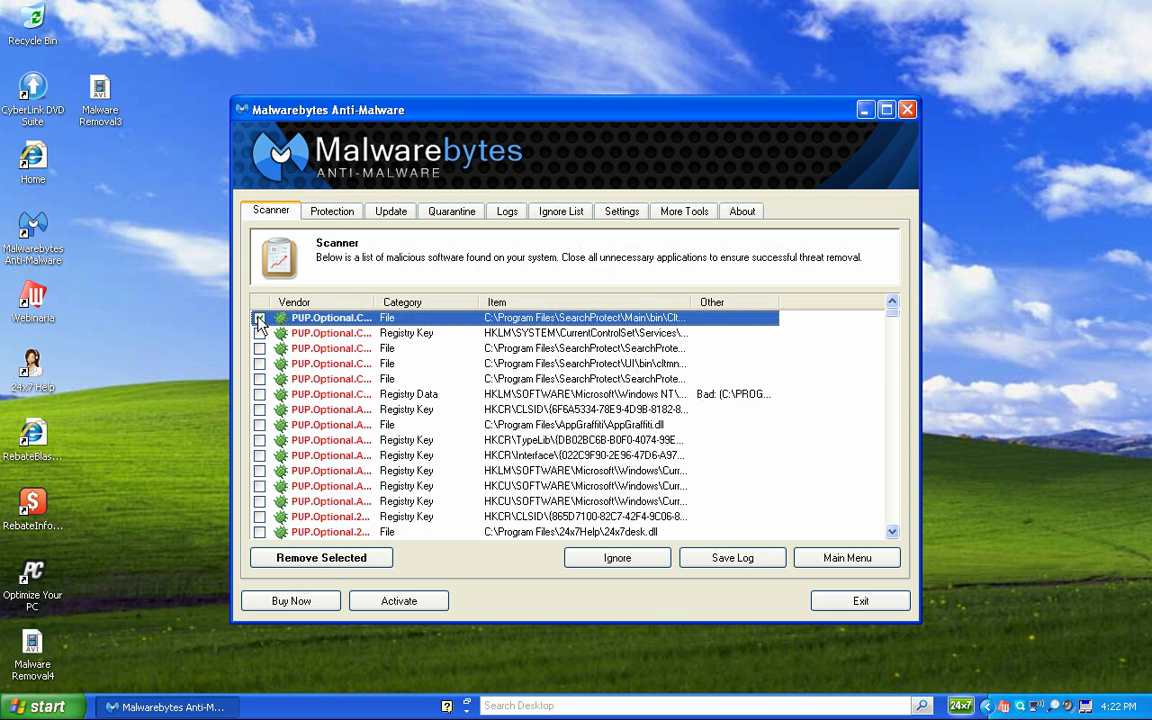
left_click(259, 333)
left_click(259, 348)
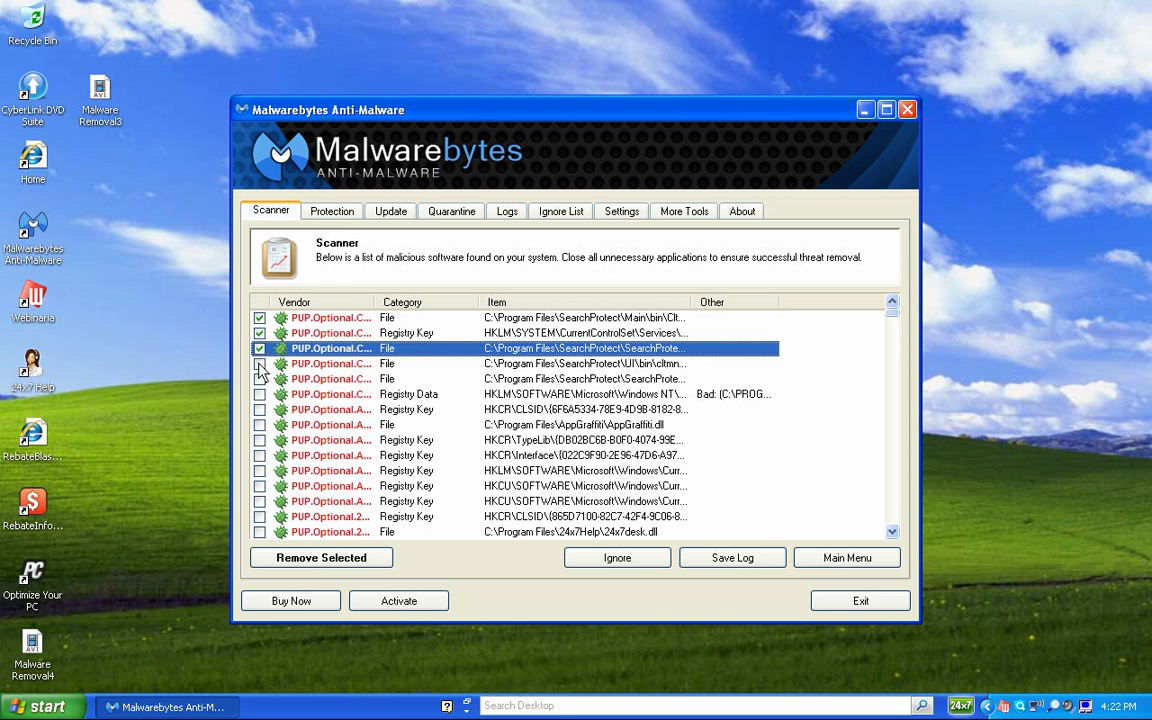
left_click(259, 363)
left_click(259, 379)
left_click(259, 394)
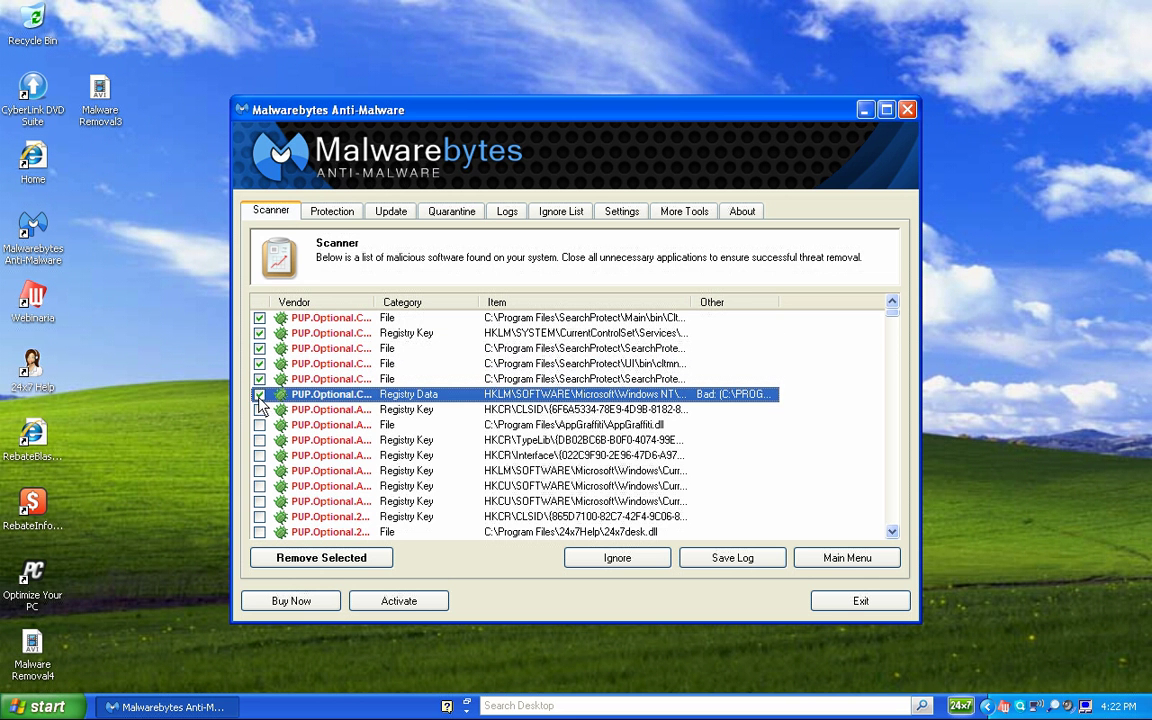
left_click(259, 409)
left_click(259, 424)
left_click(259, 440)
left_click(259, 455)
left_click(259, 470)
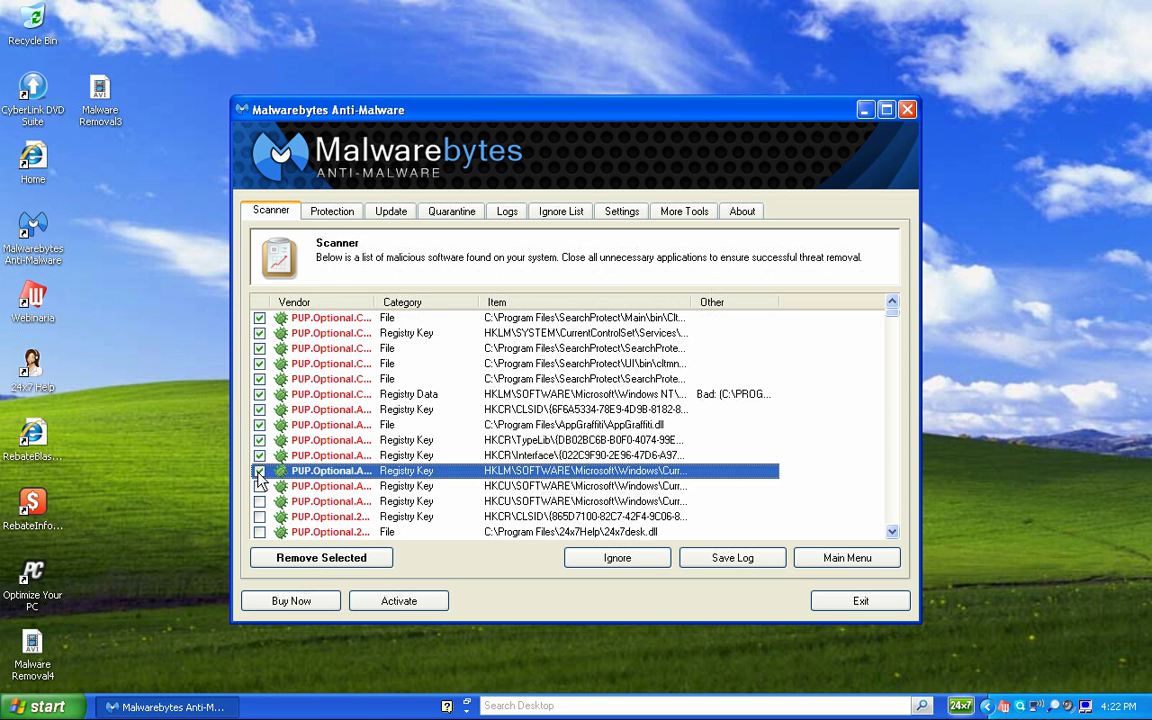
left_click(259, 486)
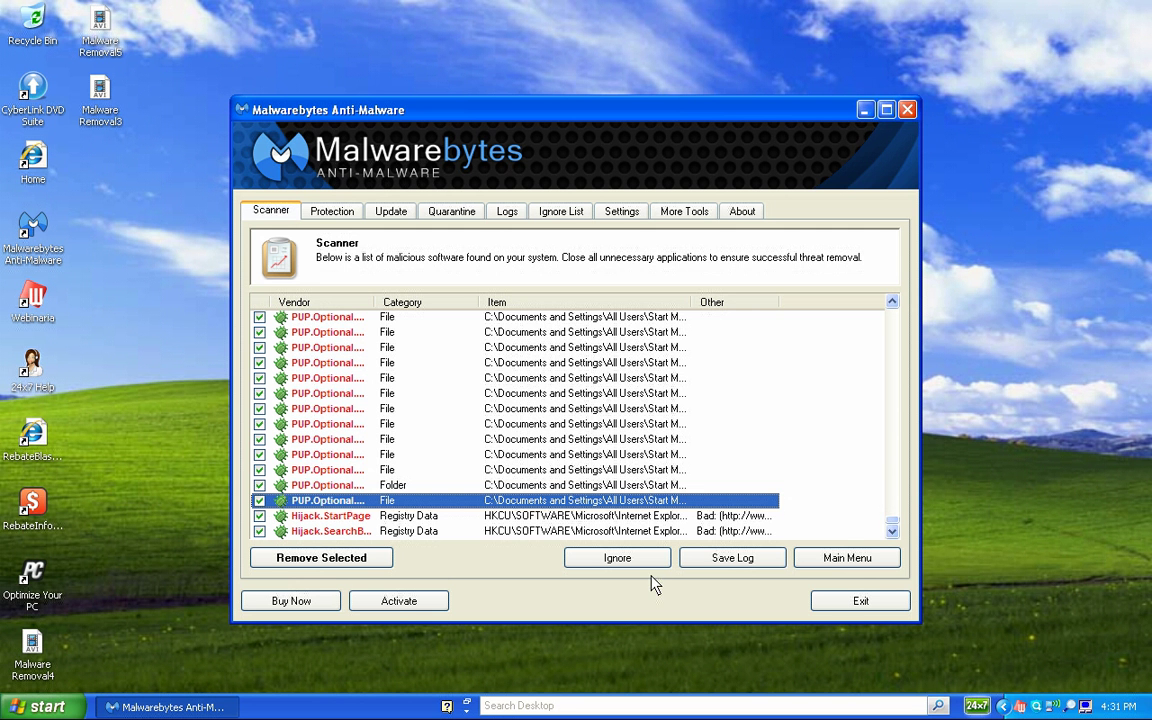
left_click(340, 563)
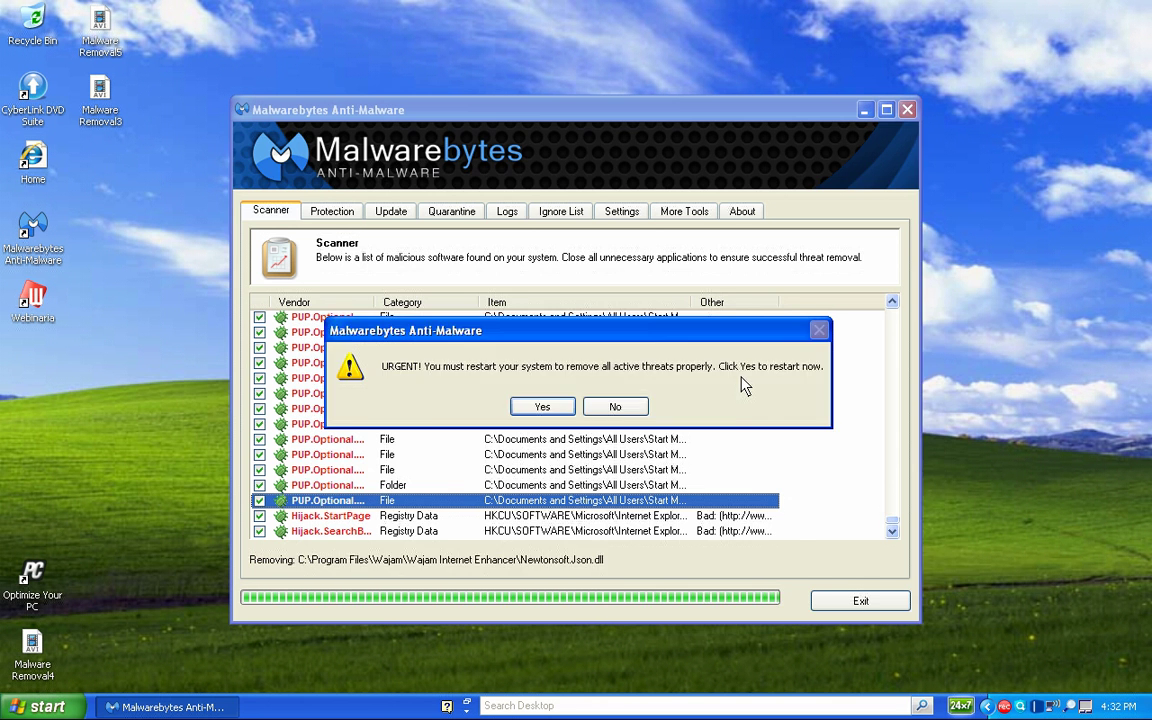
- Read through the scan log's memory processes, modules, registry keys and folders with their removal status, and close the log
key("n")
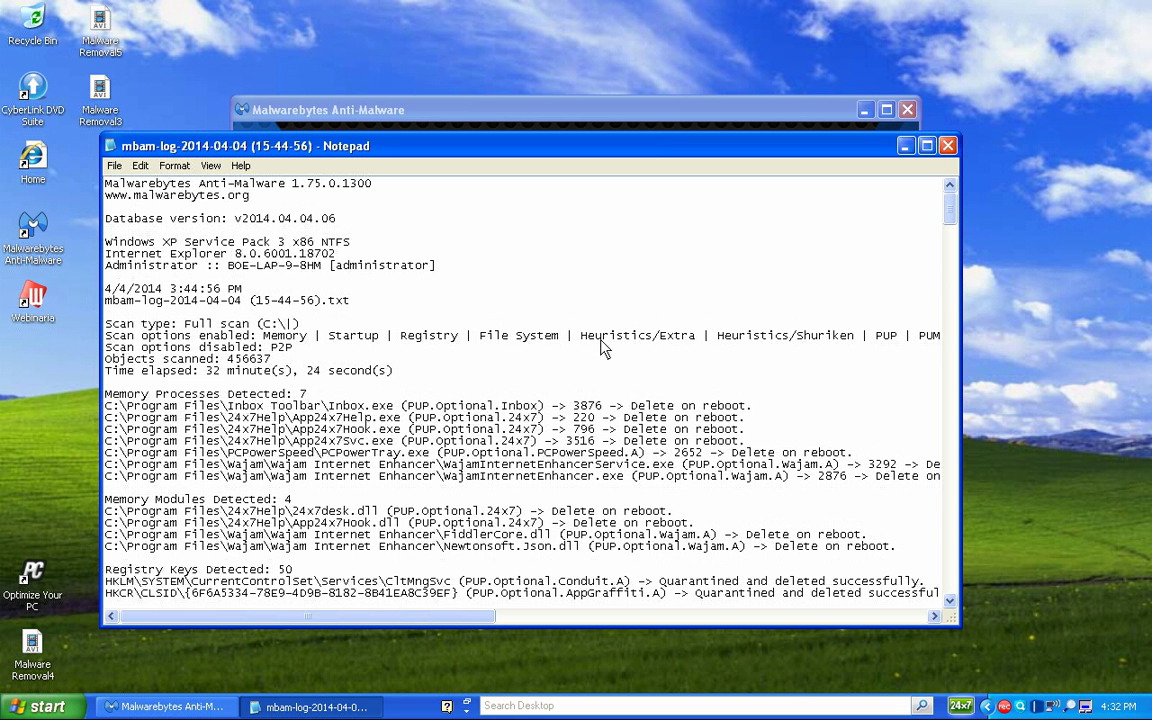
left_click_drag(953, 211, 953, 238)
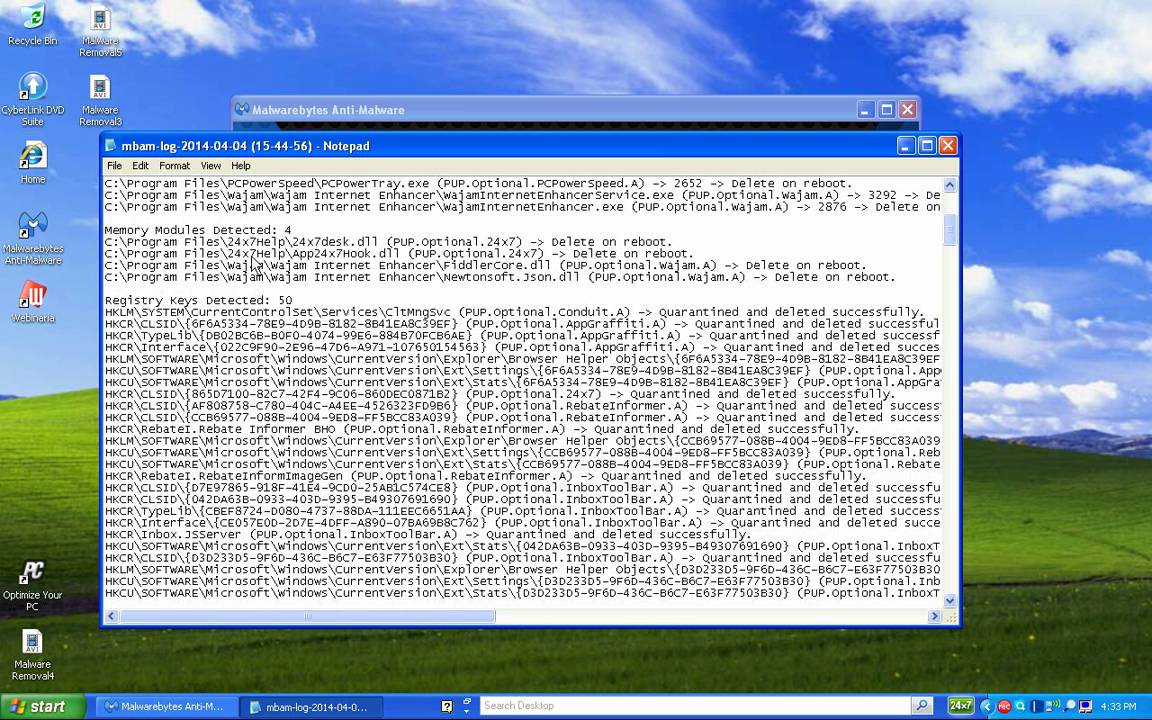
left_click(948, 188)
left_click(948, 188)
left_click(948, 188)
left_click(948, 188)
left_click(948, 188)
left_click(948, 188)
left_click(948, 188)
left_click(948, 188)
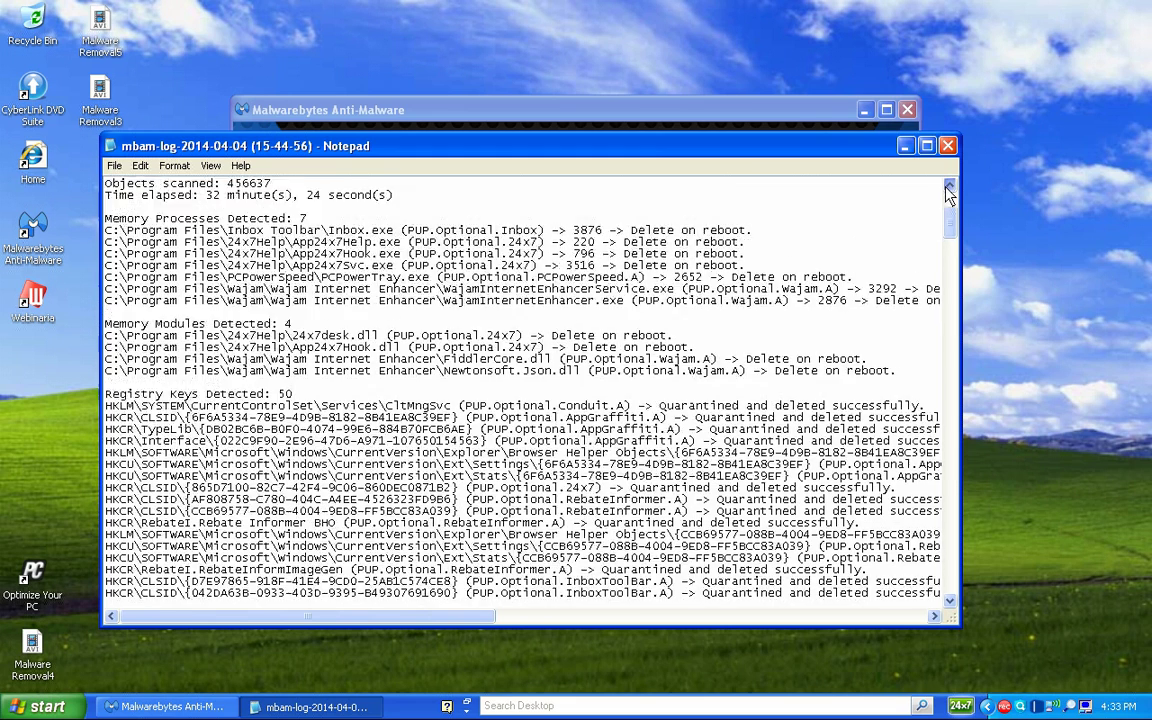
left_click(948, 188)
left_click(948, 188)
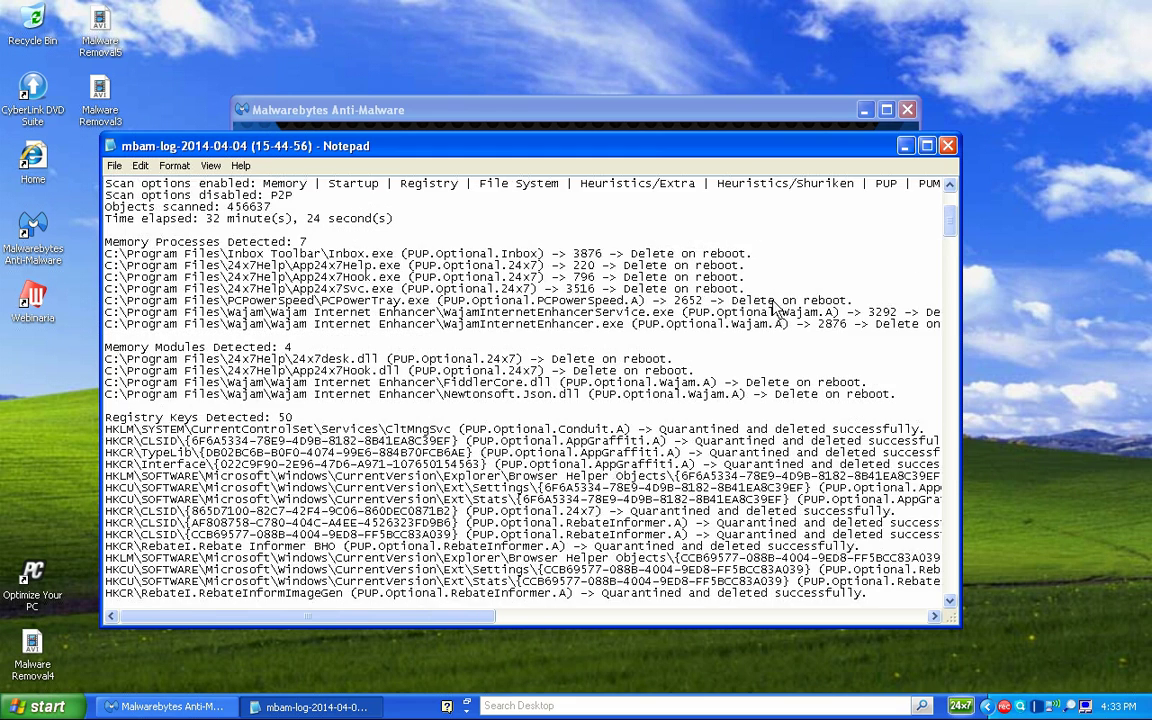
scroll(955, 233, "down", 20)
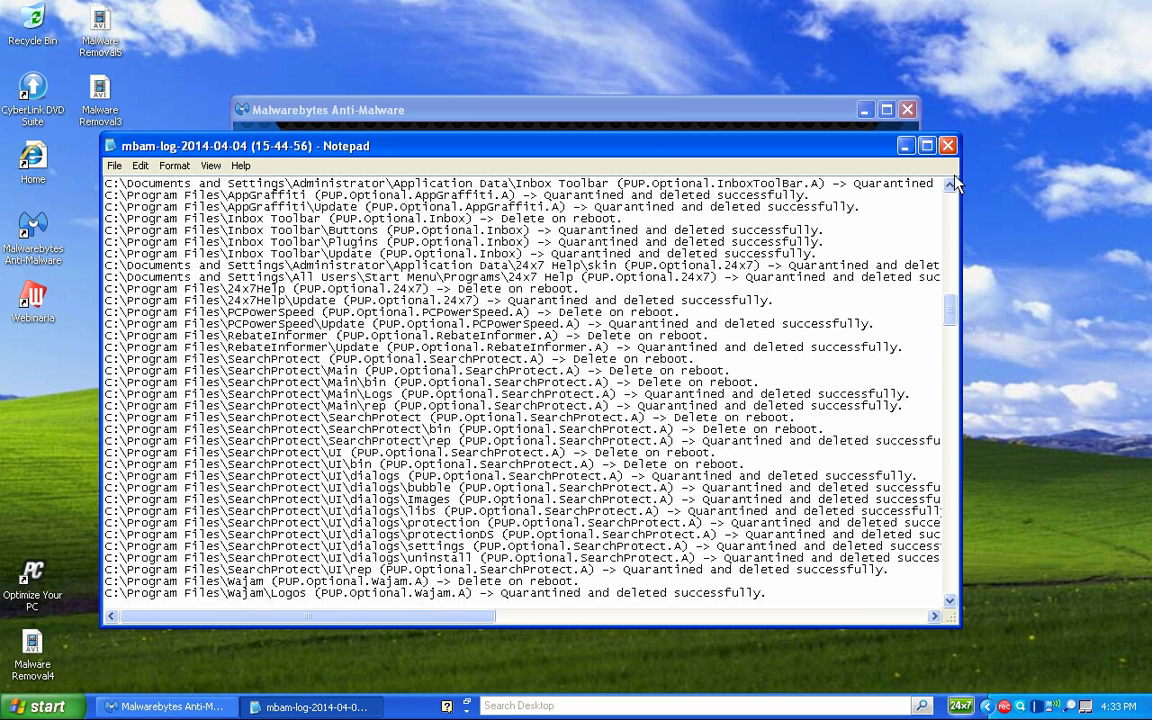
left_click(947, 146)
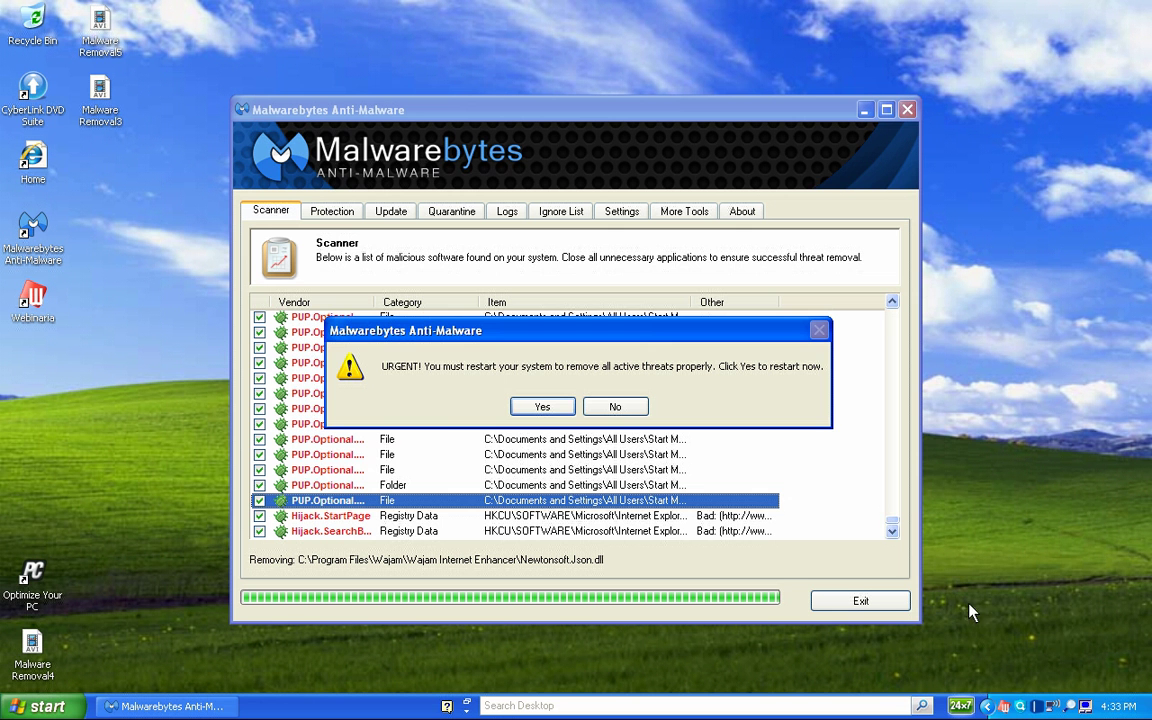
right_click(1004, 707)
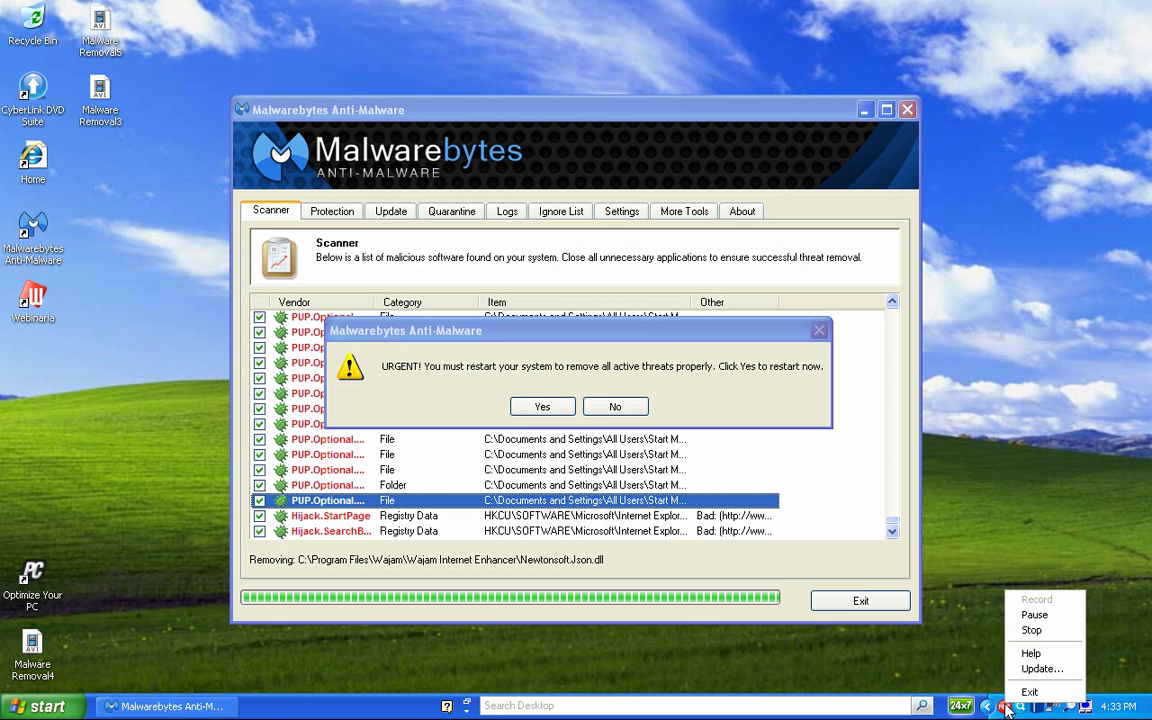
left_click(1031, 630)
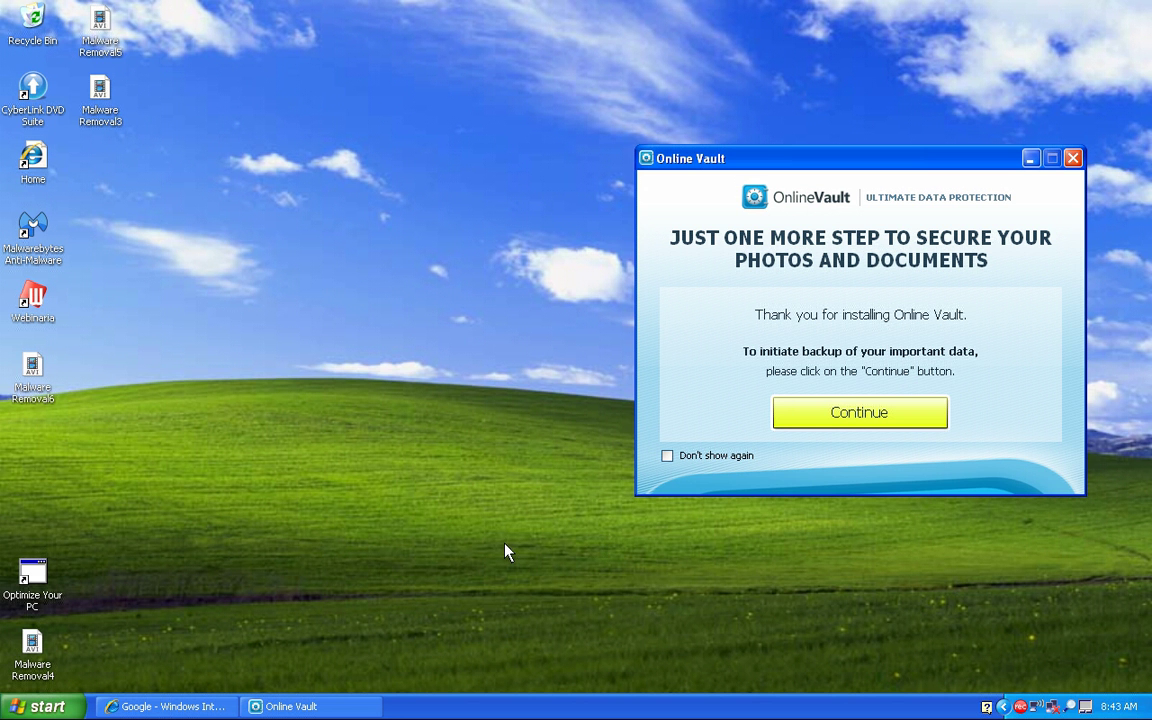
- Open Internet Explorer to check for remaining toolbars, bring up the option to hide the sweetim Toolbar, dismiss it and minimize the browser
left_click_drag(784, 161, 573, 155)
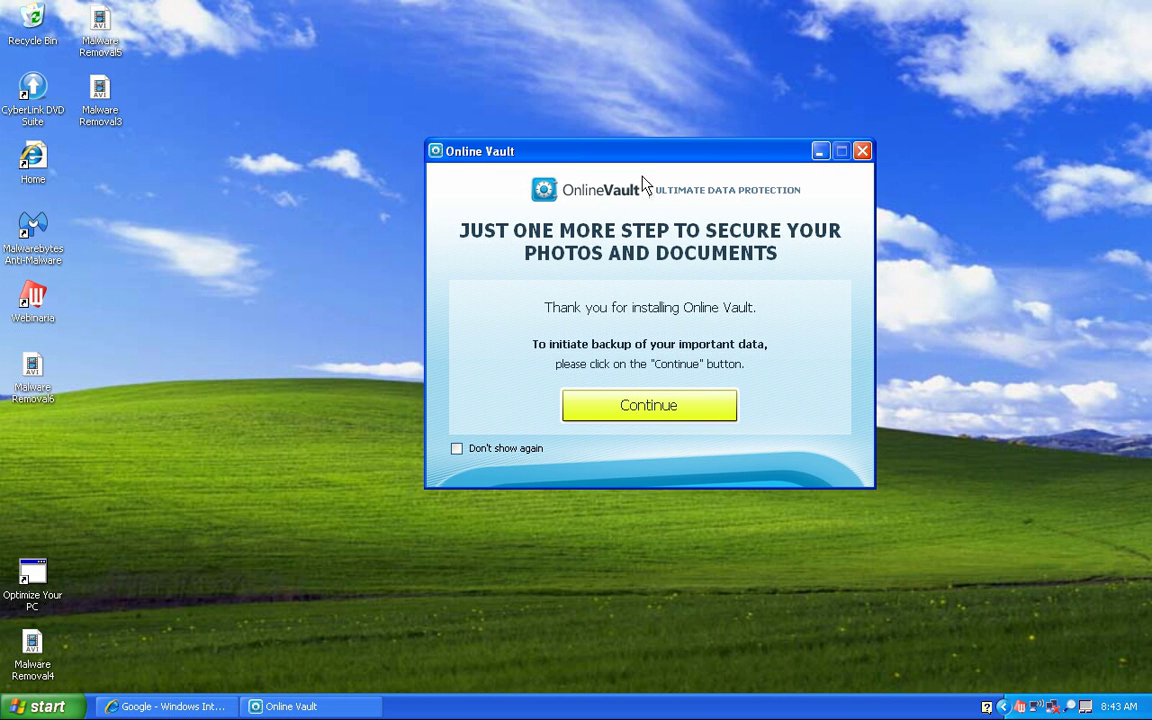
left_click(42, 706)
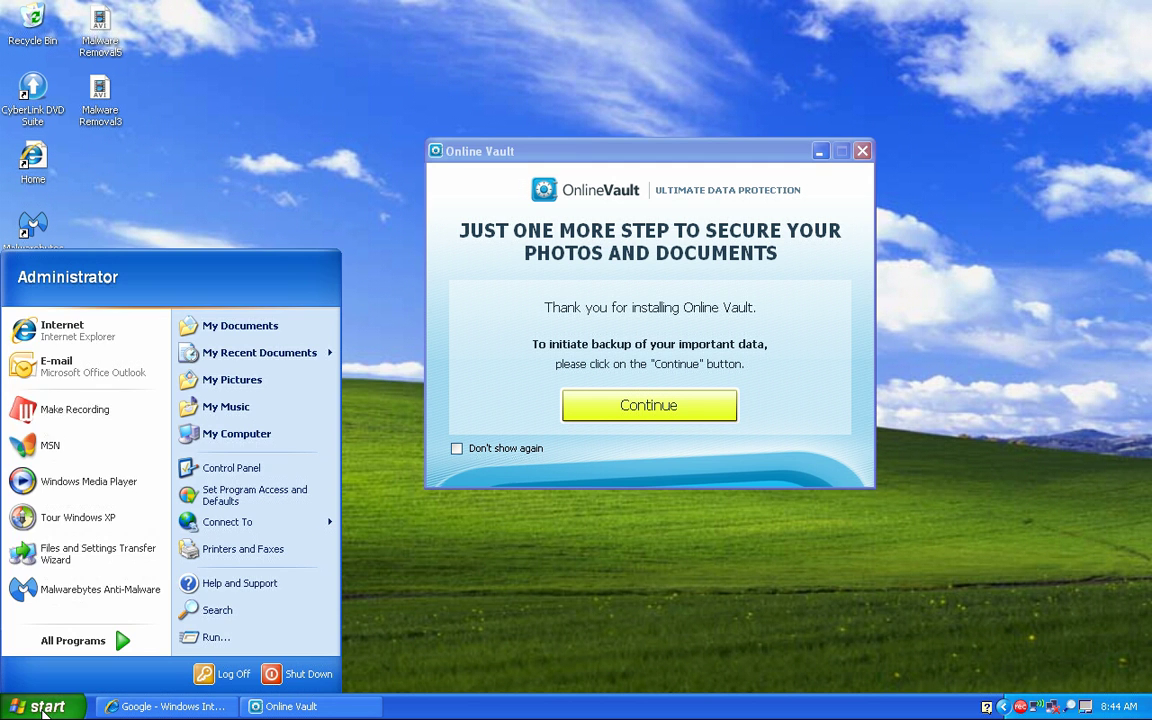
left_click(62, 330)
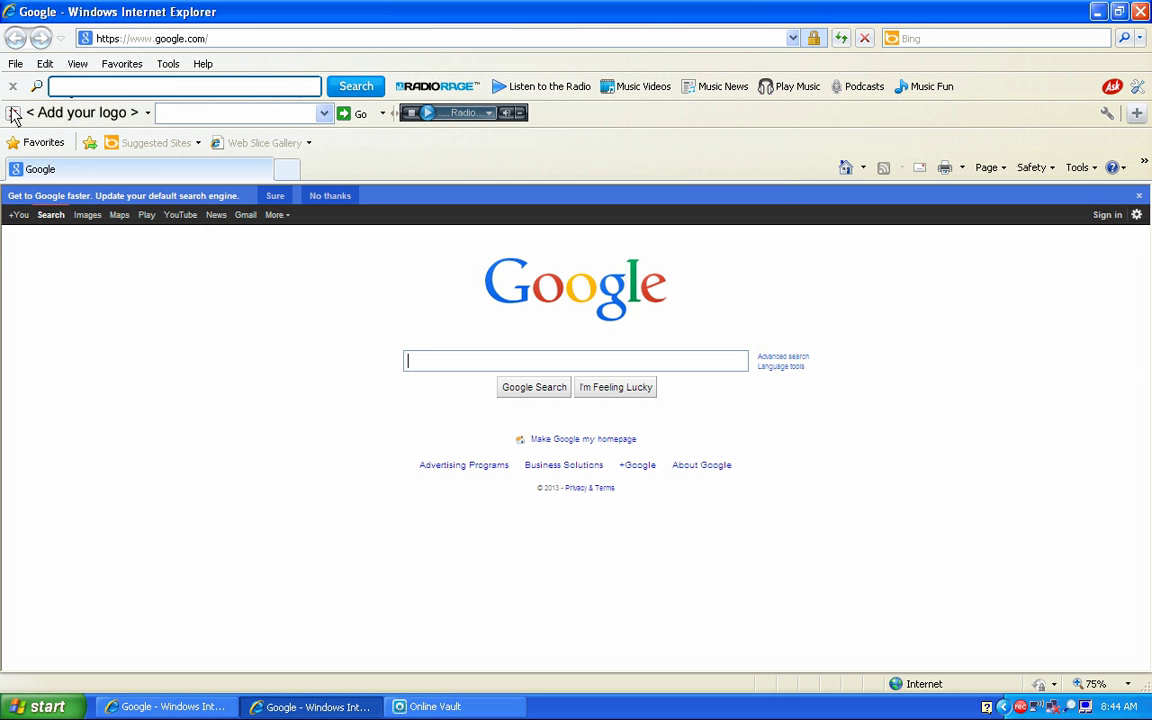
left_click(13, 114)
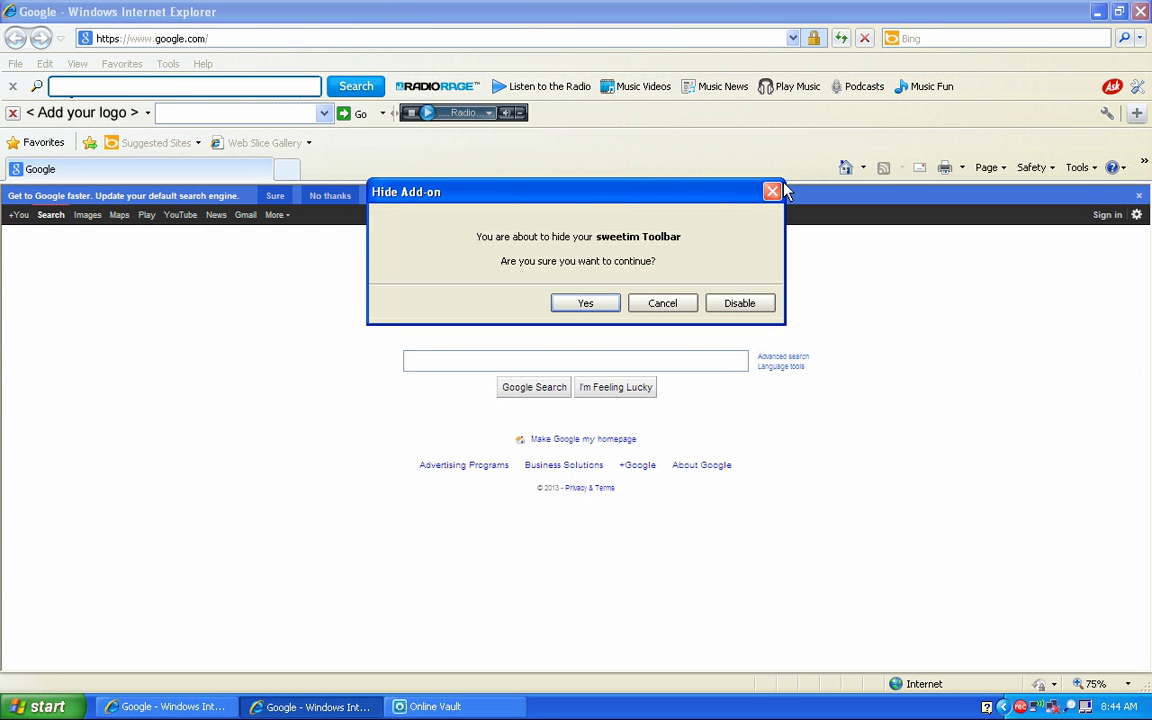
left_click(772, 192)
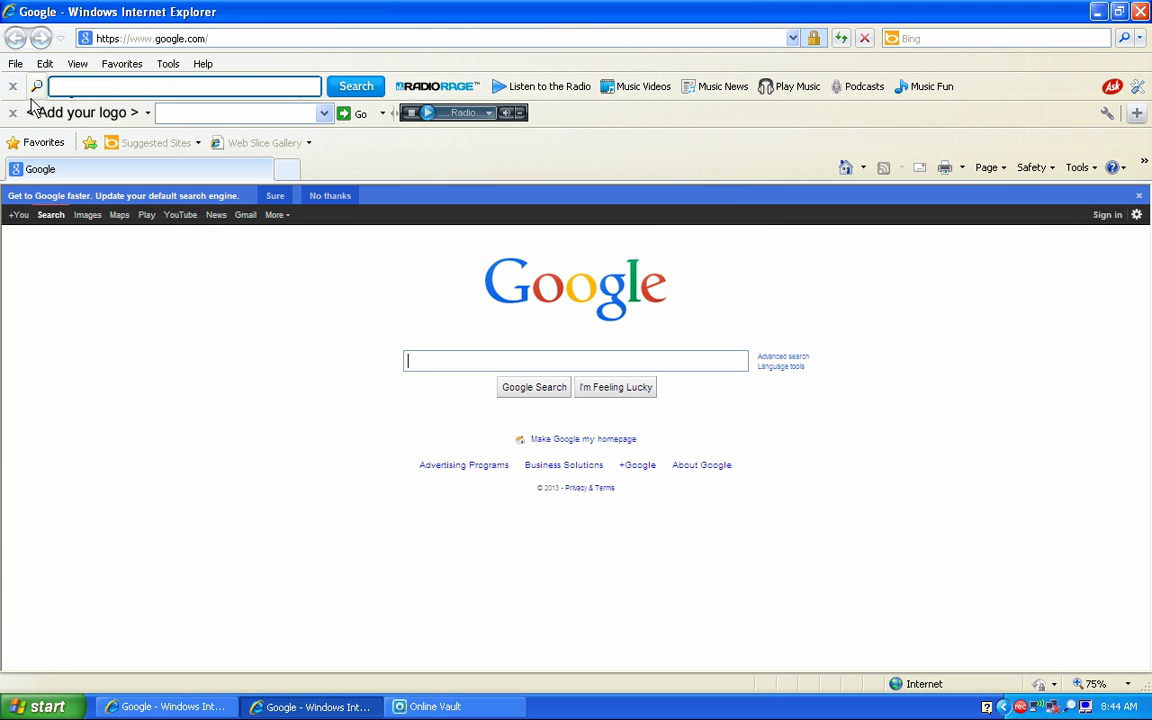
left_click(1100, 12)
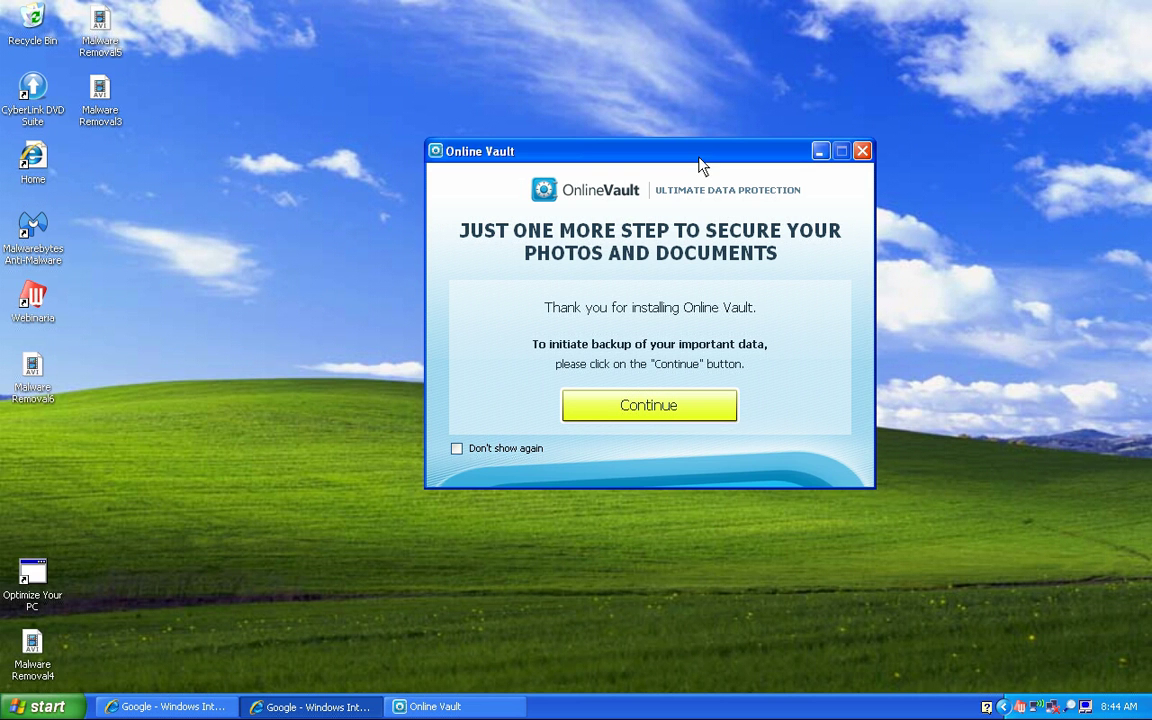
- Open Add or Remove Programs from the Control Panel and find Online Vault among the installed programs
left_click(40, 706)
left_click(228, 472)
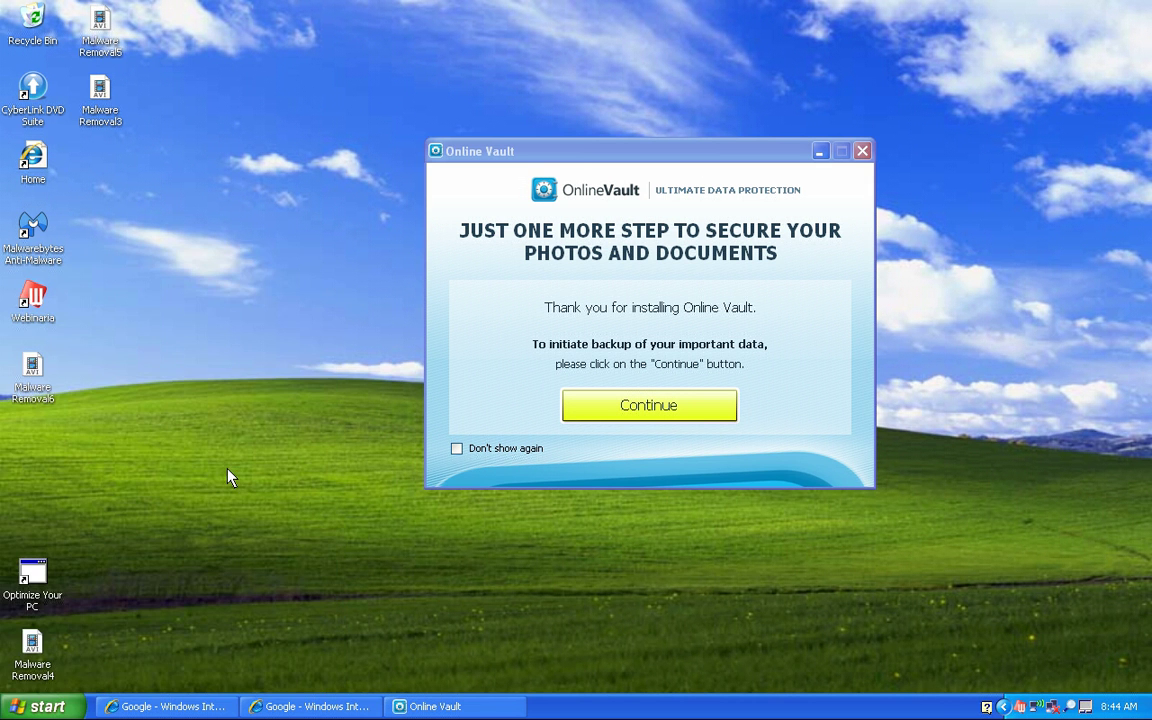
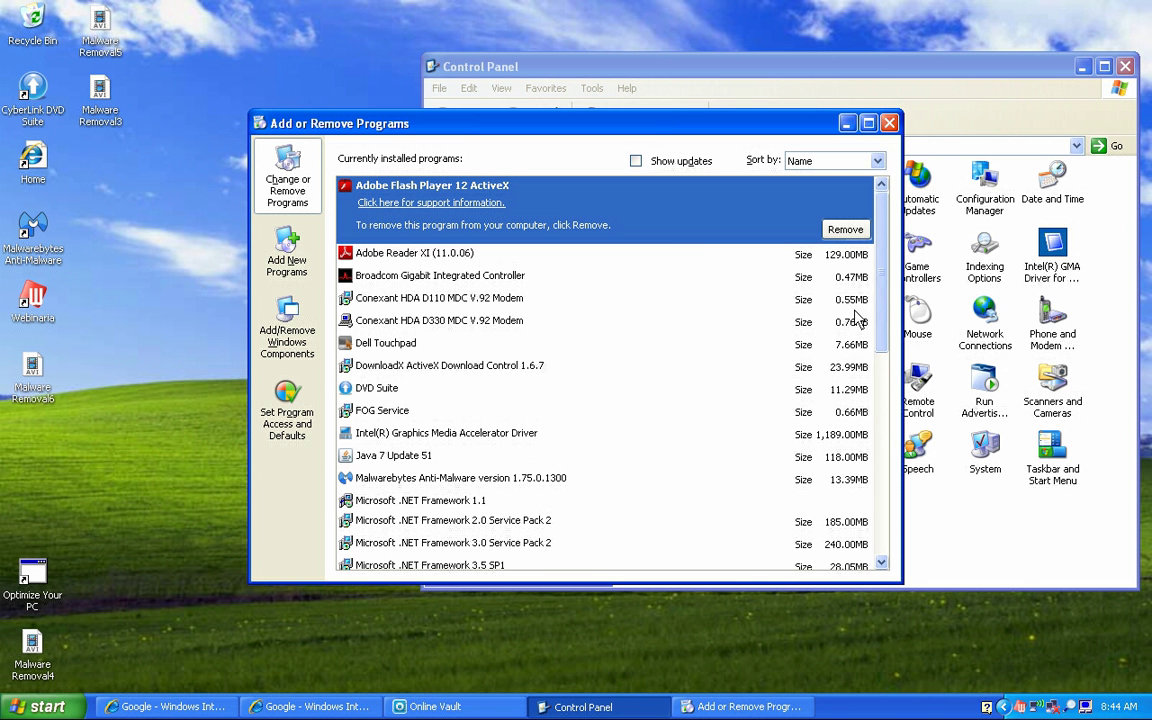
scroll(882, 326, "down", 1)
left_click_drag(882, 326, 882, 430)
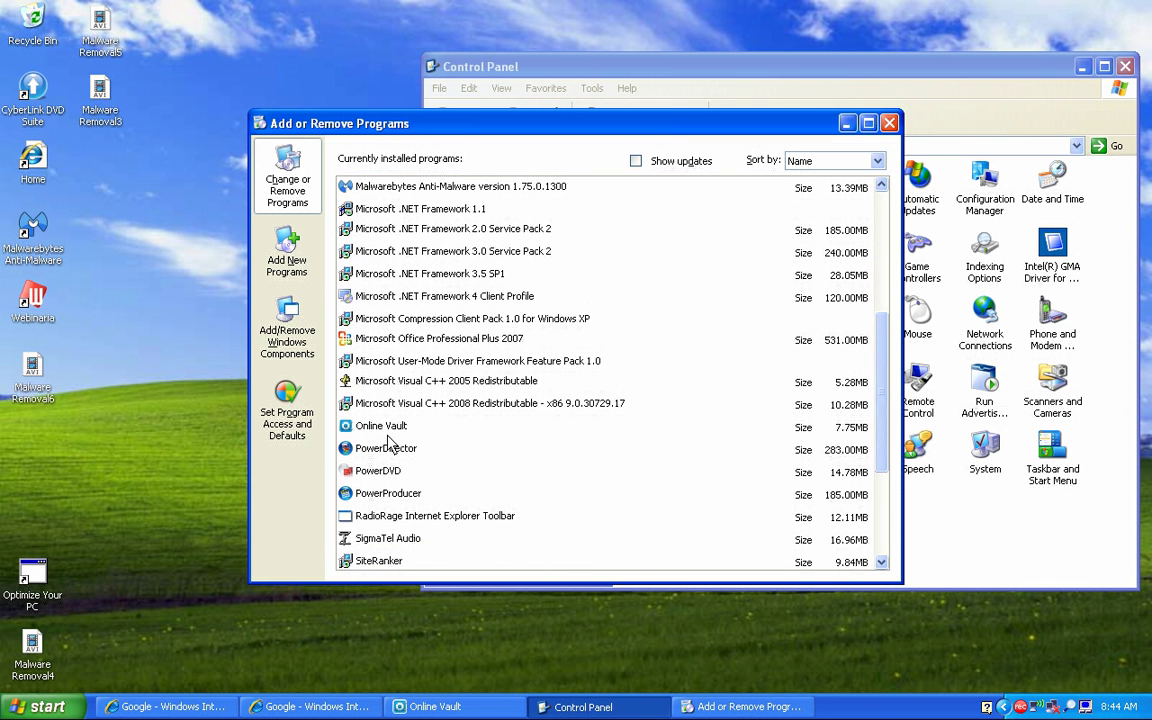
- Close the running Online Vault window and uninstall Online Vault, declining the restart
left_click(470, 426)
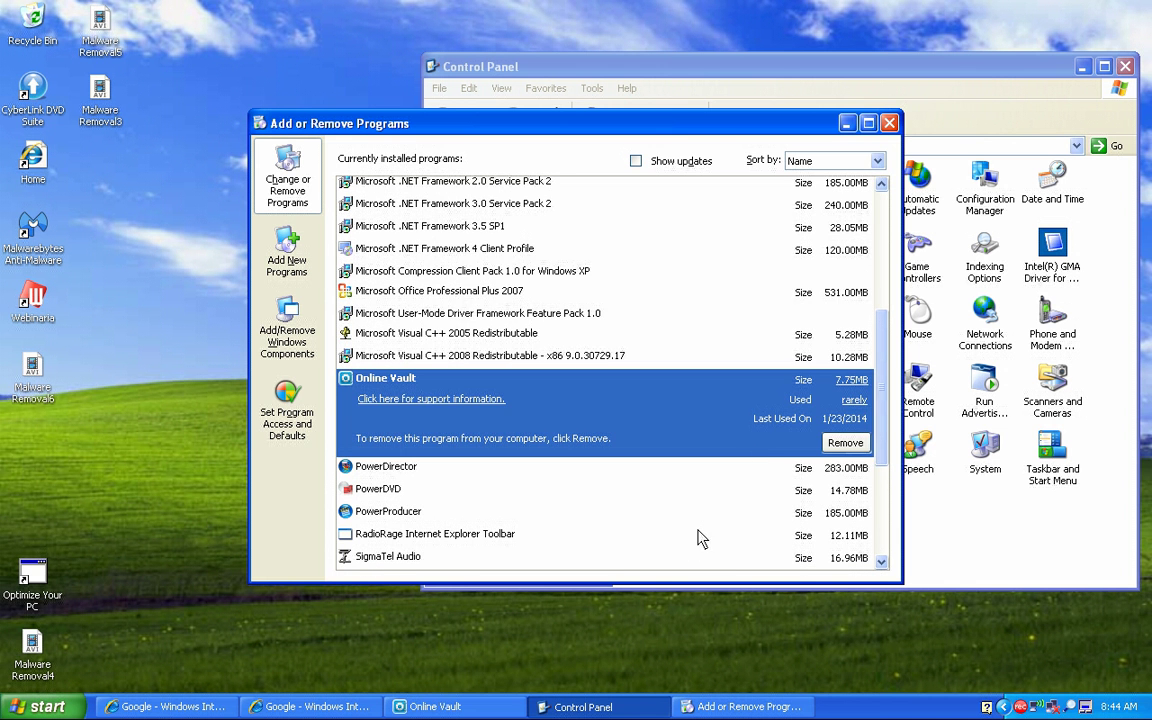
left_click(458, 710)
right_click(458, 710)
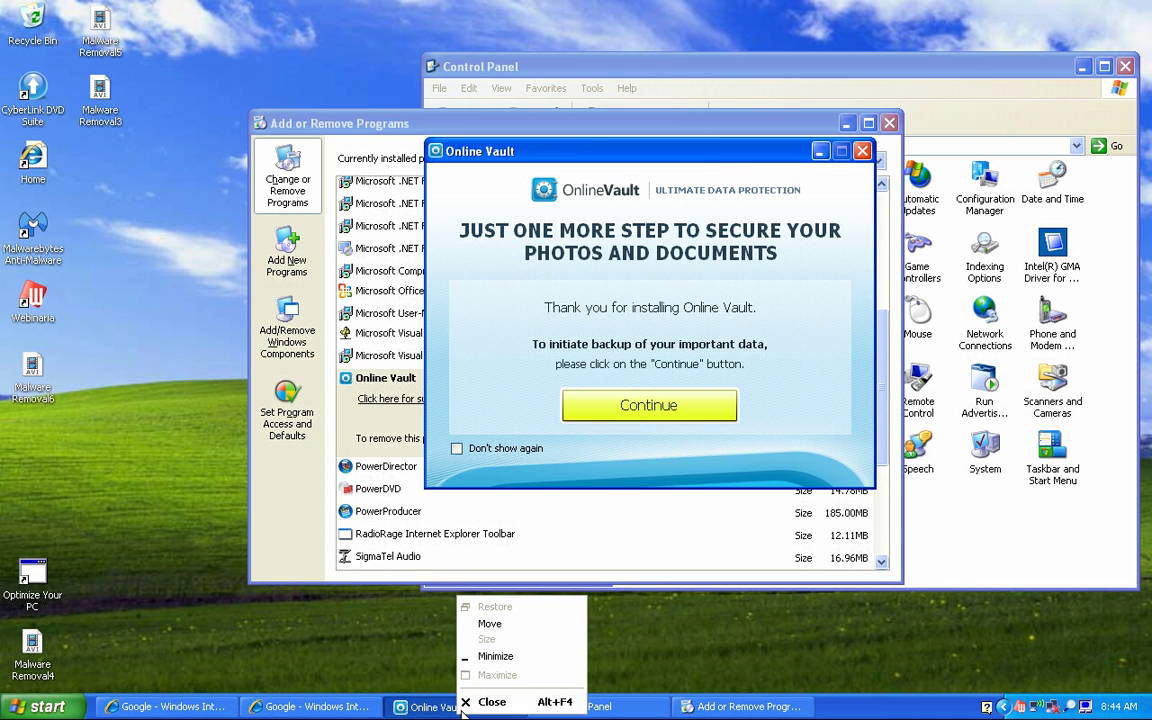
left_click(488, 698)
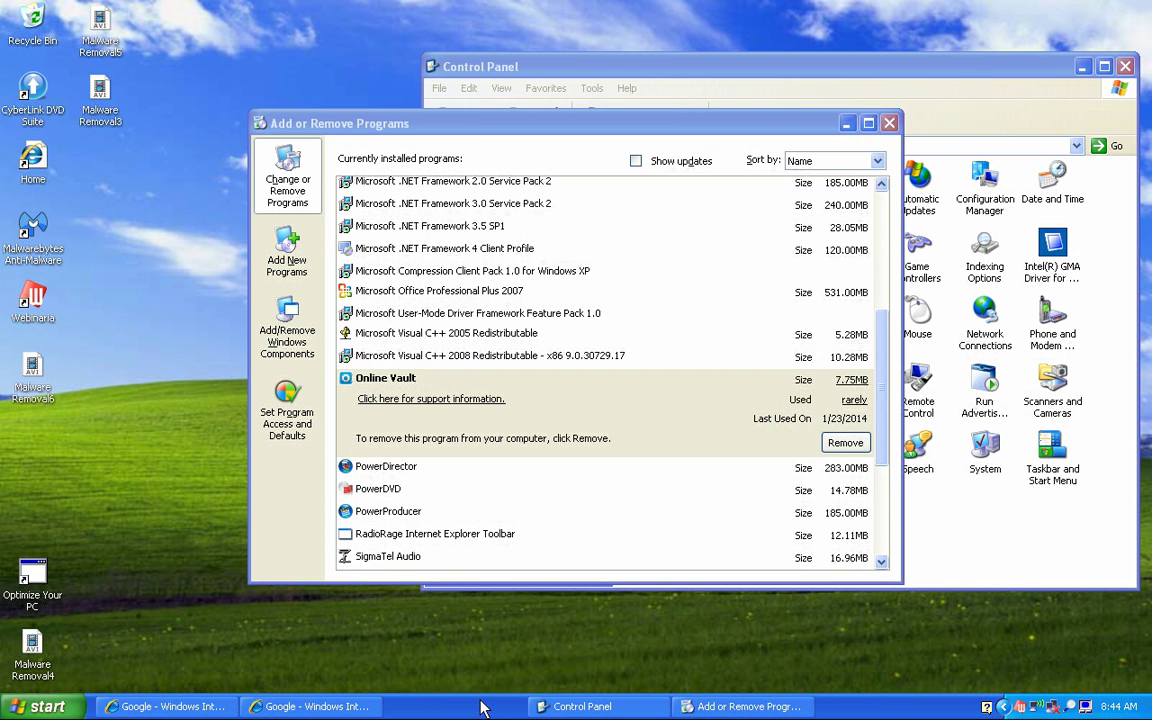
left_click(845, 444)
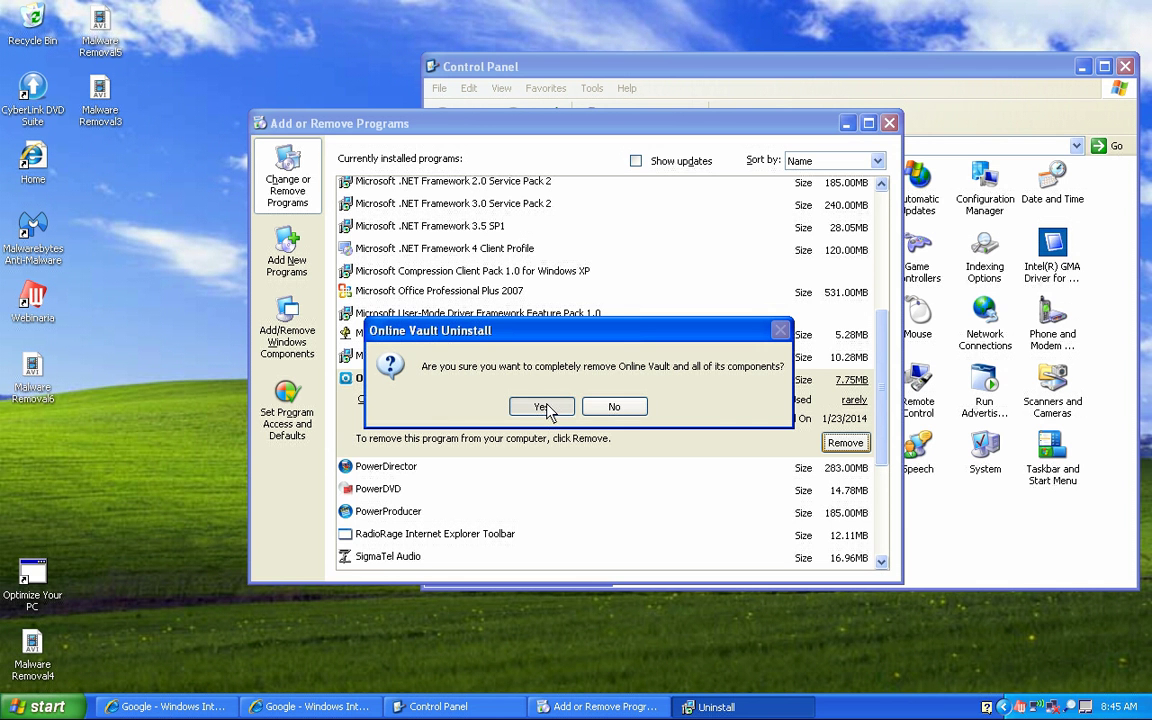
left_click(541, 407)
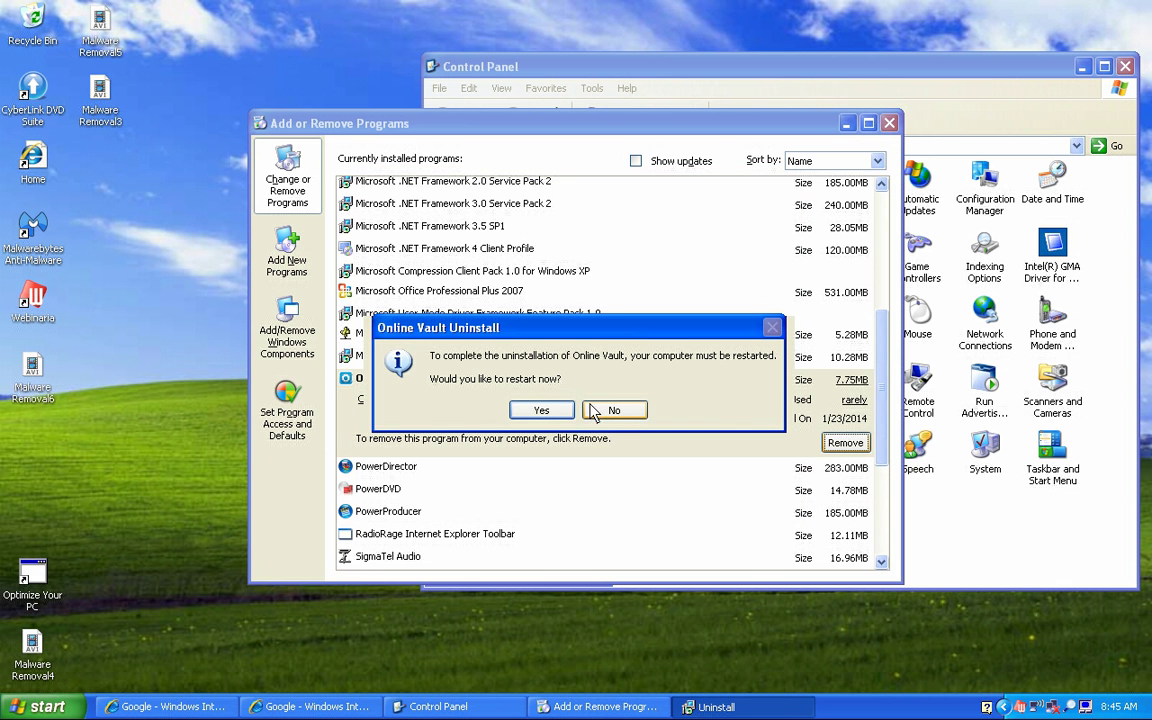
left_click(600, 412)
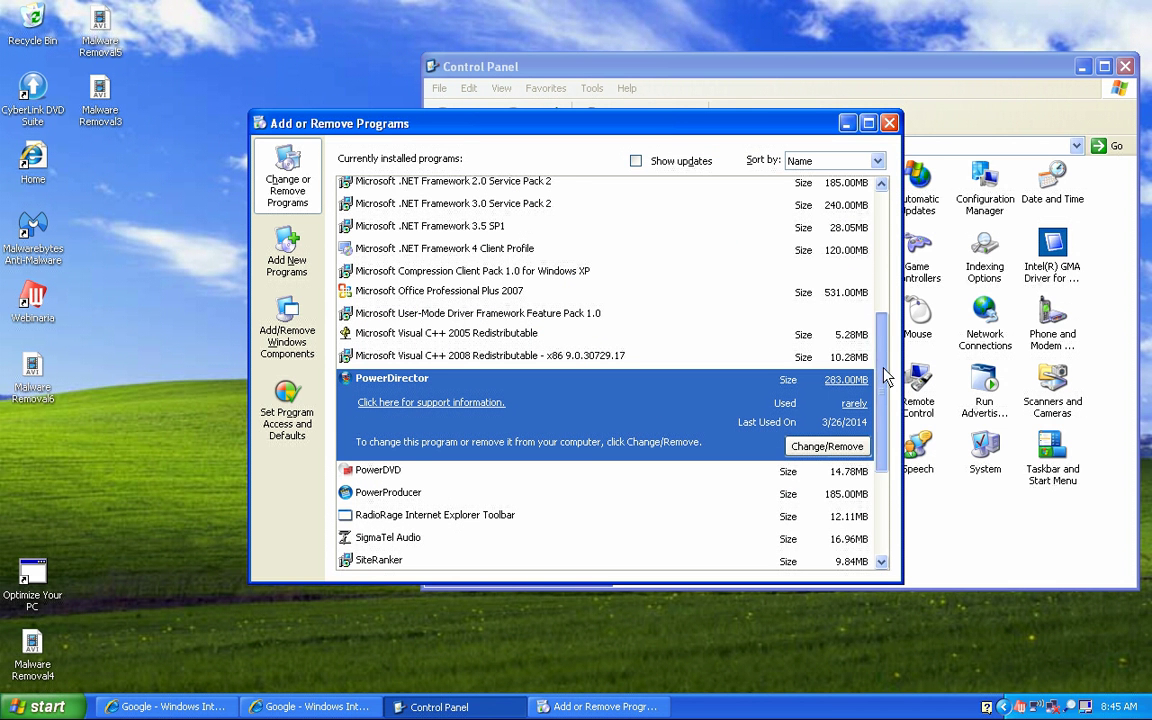
- Uninstall SiteRanker with all of its components and decline the restart
left_click_drag(878, 372, 881, 416)
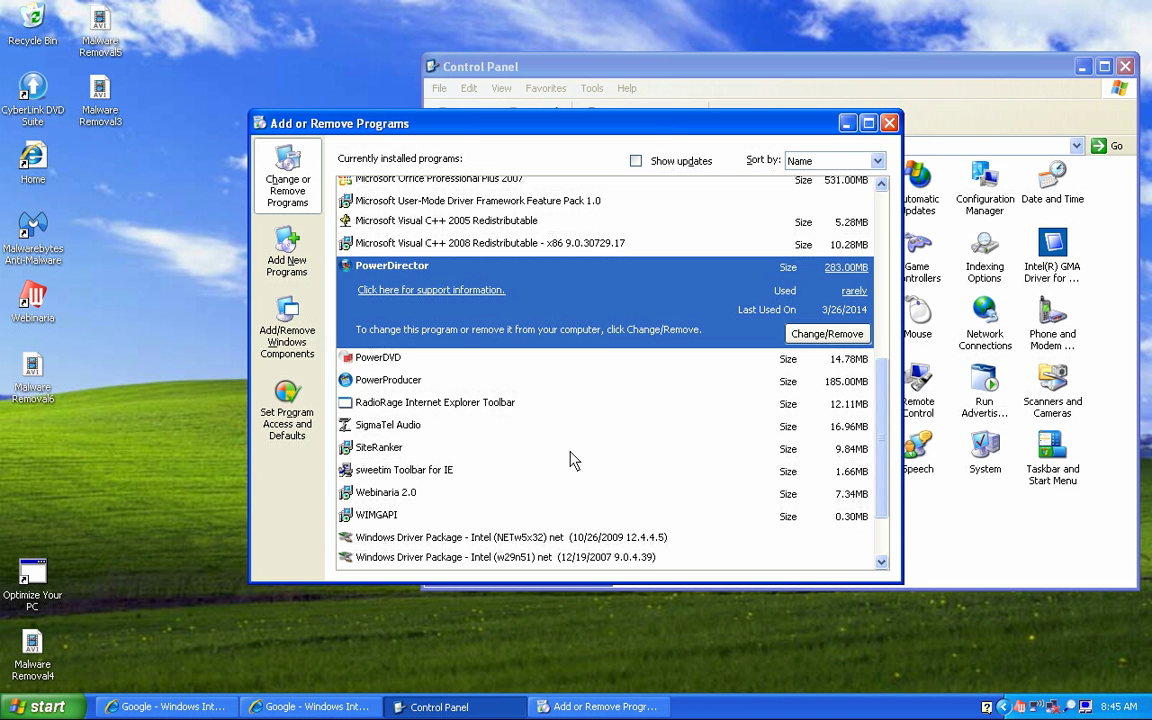
left_click(388, 450)
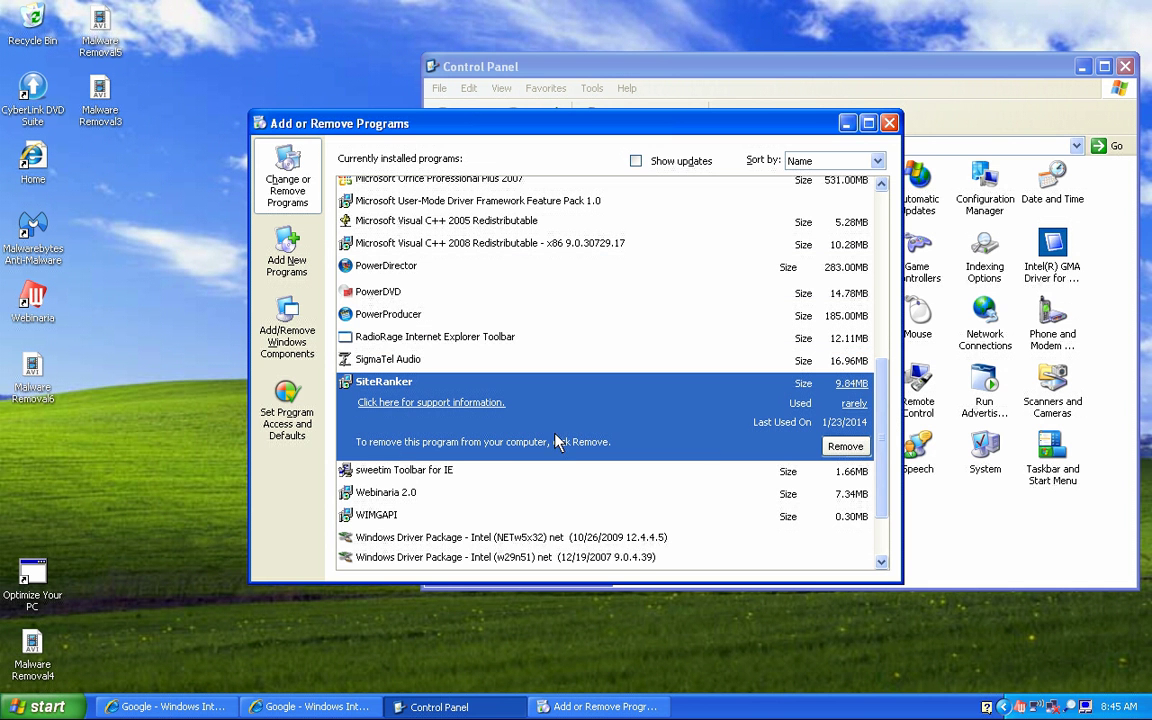
left_click(855, 452)
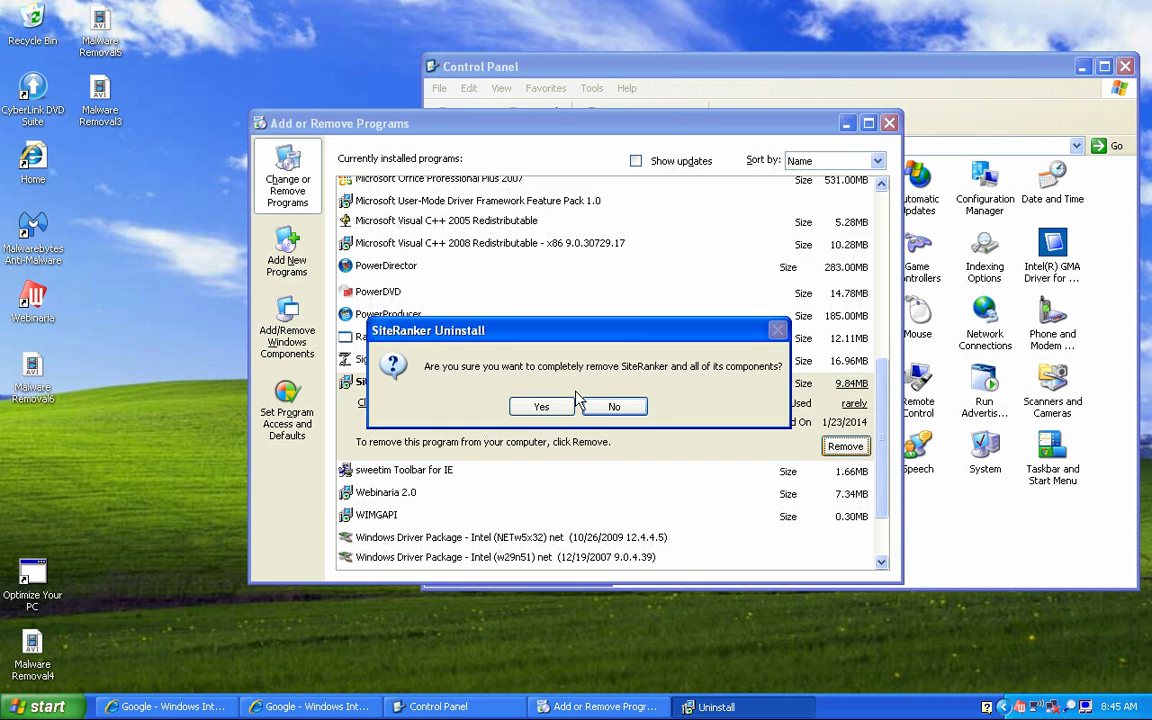
left_click(546, 406)
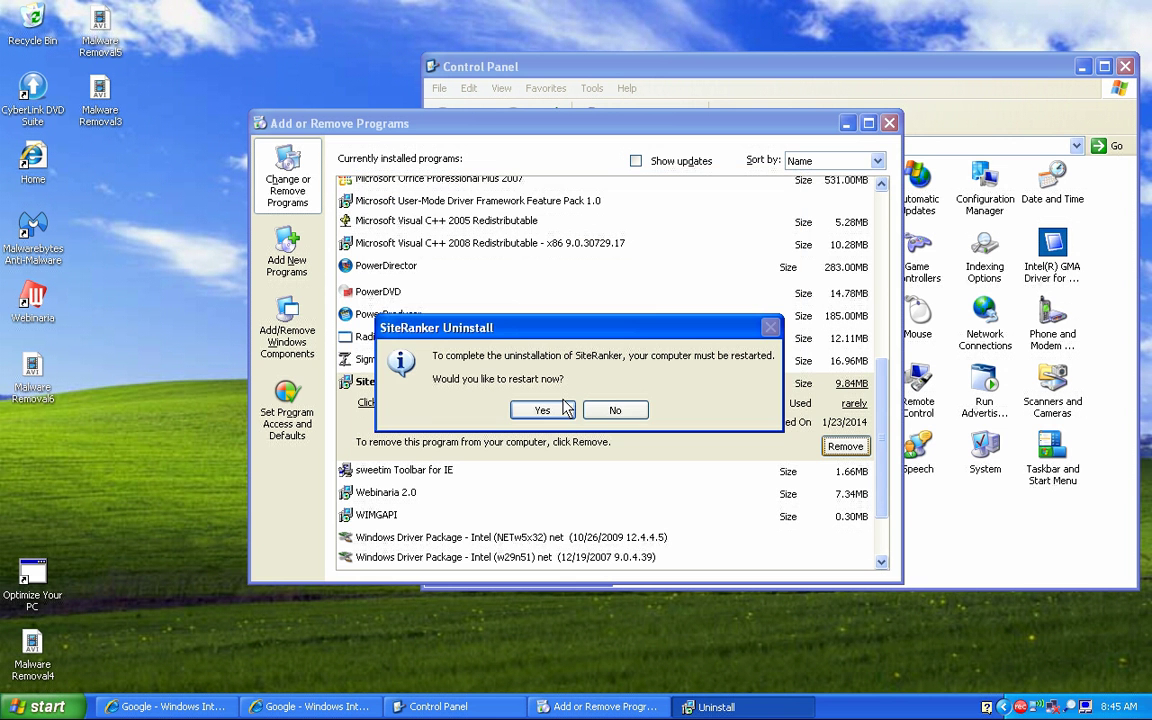
left_click(612, 412)
left_click(613, 411)
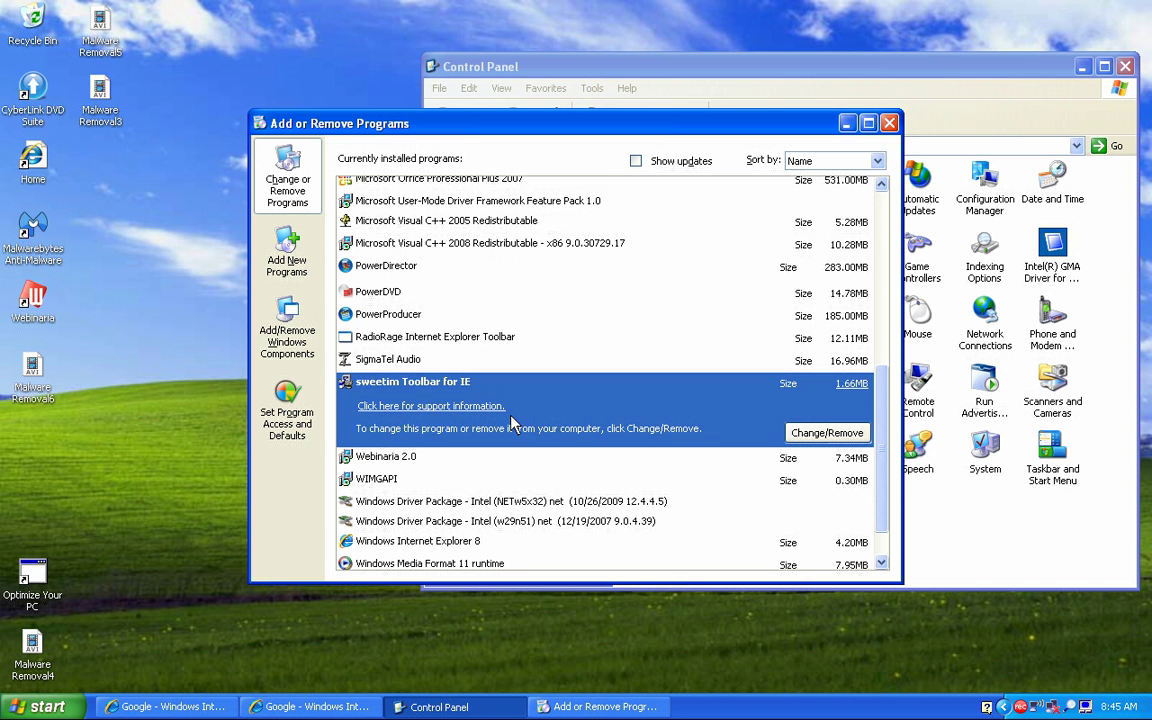
- Uninstall the sweetim Toolbar for IE and the RadioRage Internet Explorer Toolbar, closing the web pages their uninstallers open
left_click(835, 438)
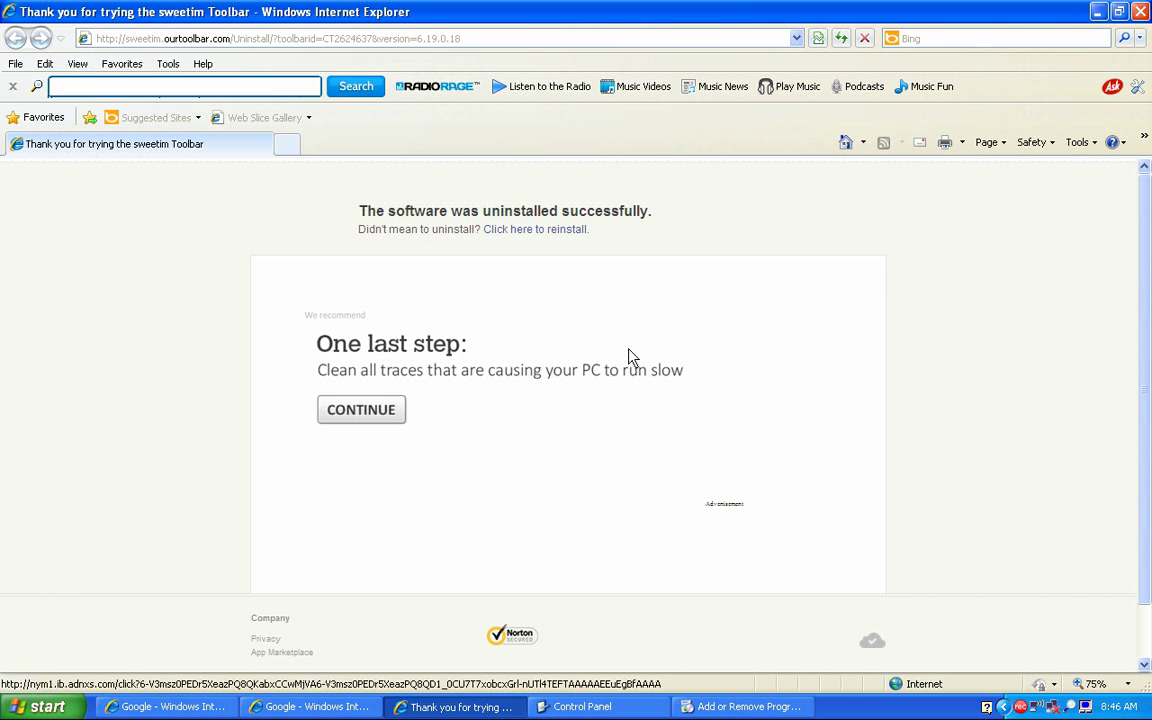
left_click(1140, 11)
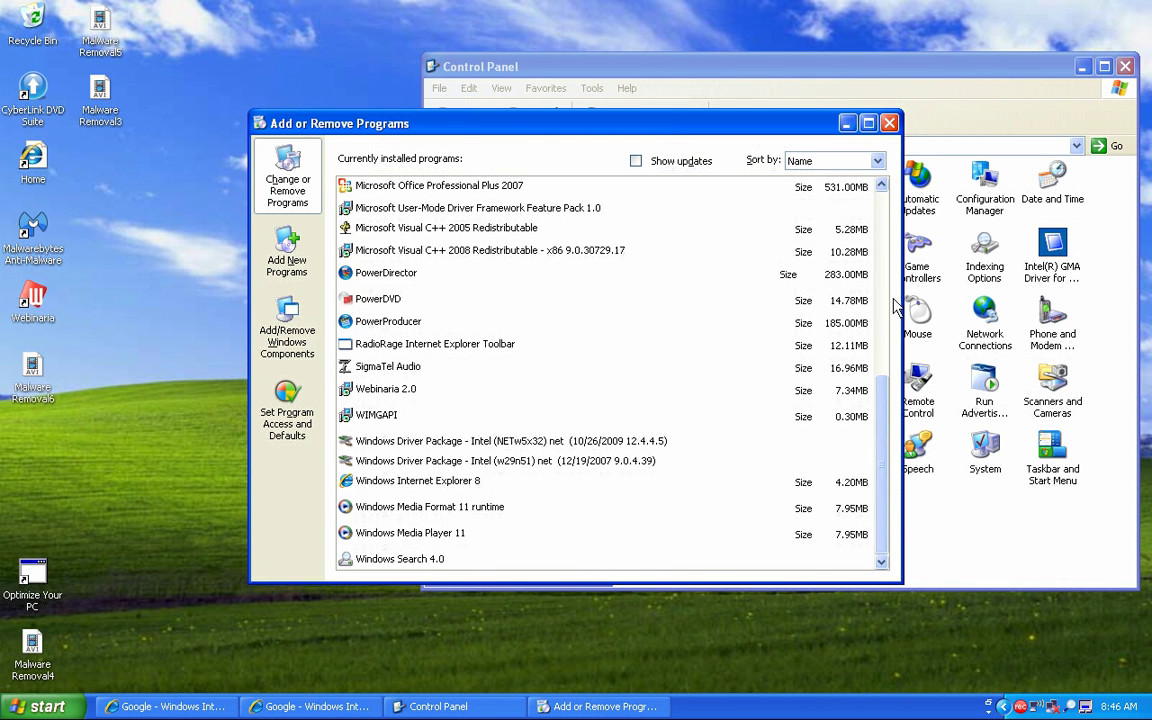
left_click(414, 350)
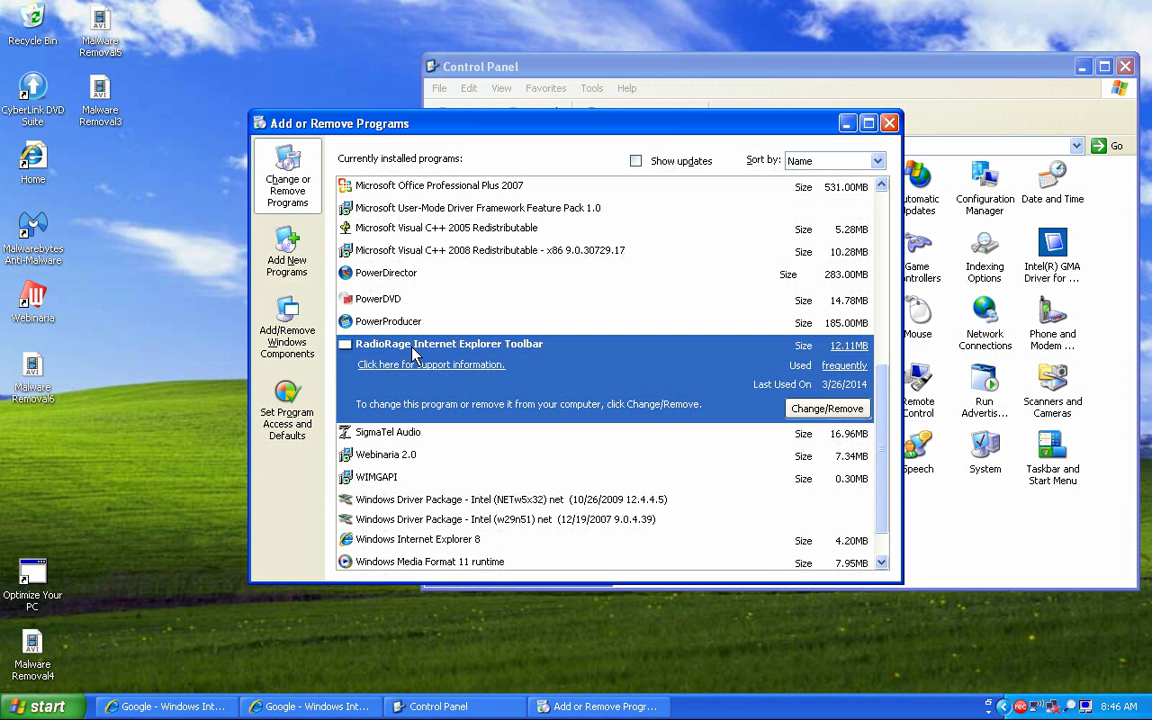
left_click(852, 414)
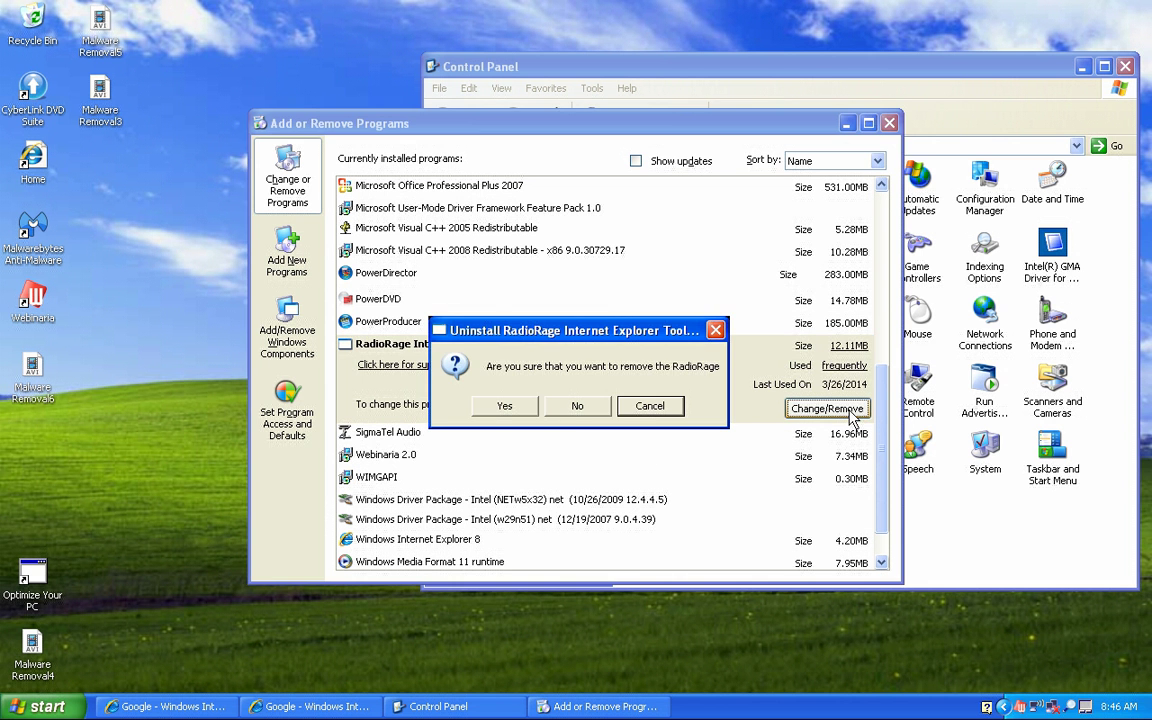
left_click(503, 410)
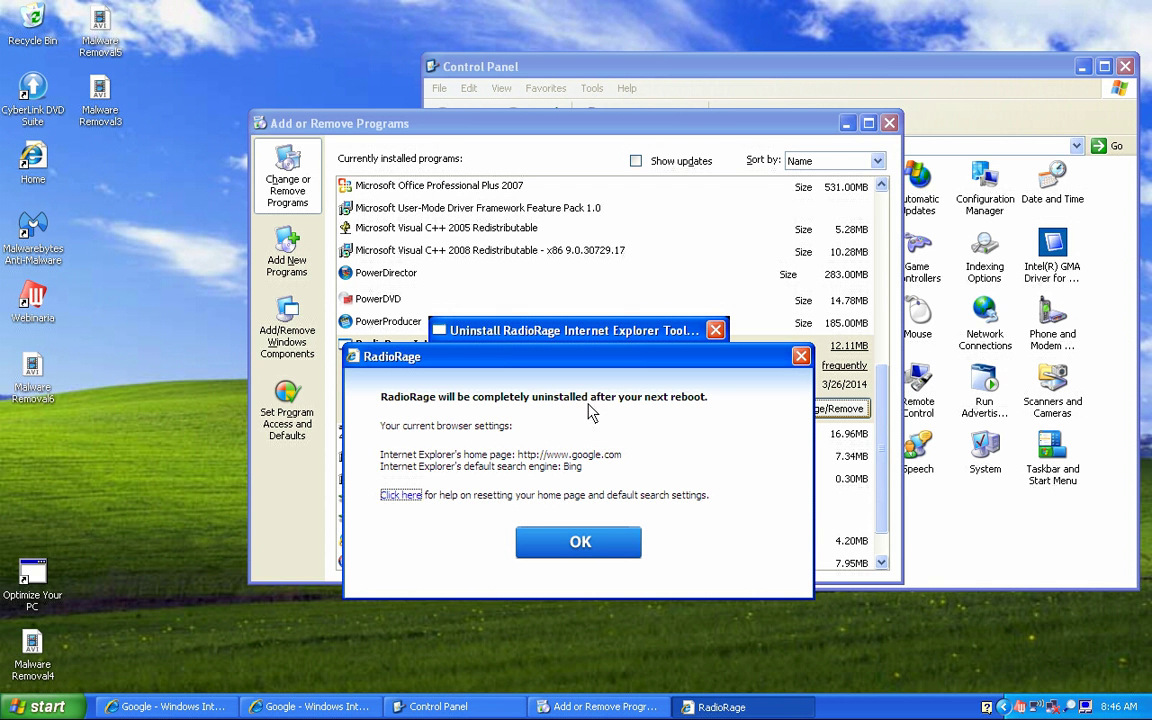
left_click(580, 545)
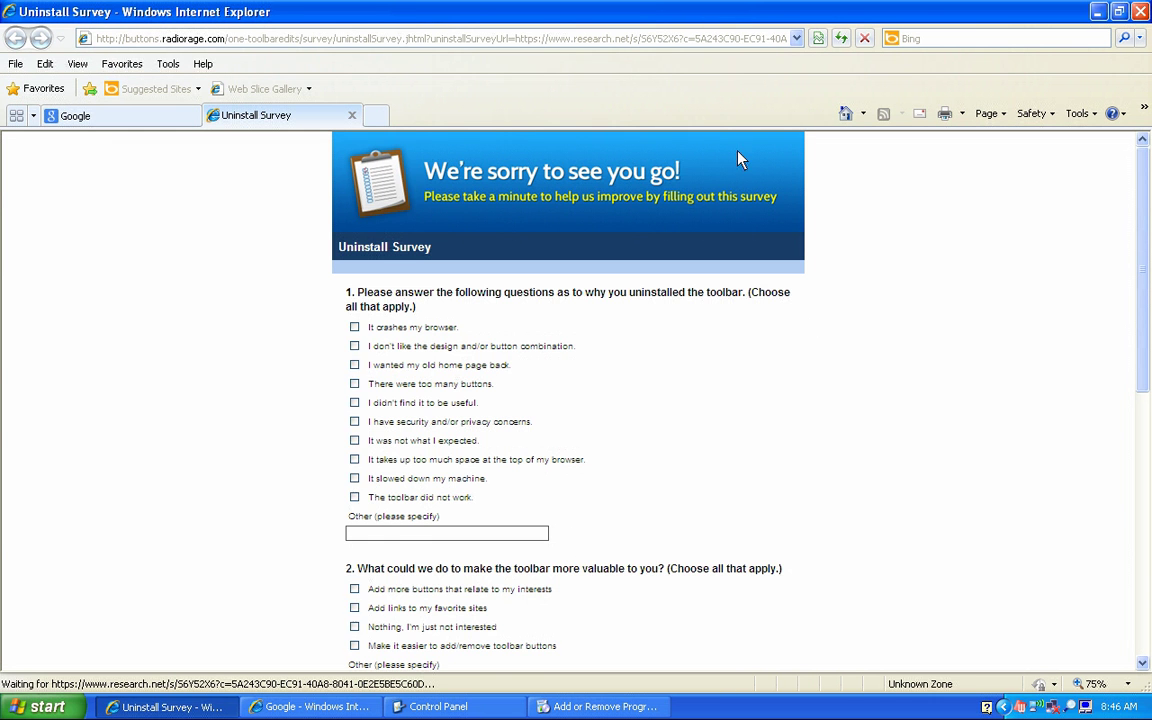
left_click(1142, 12)
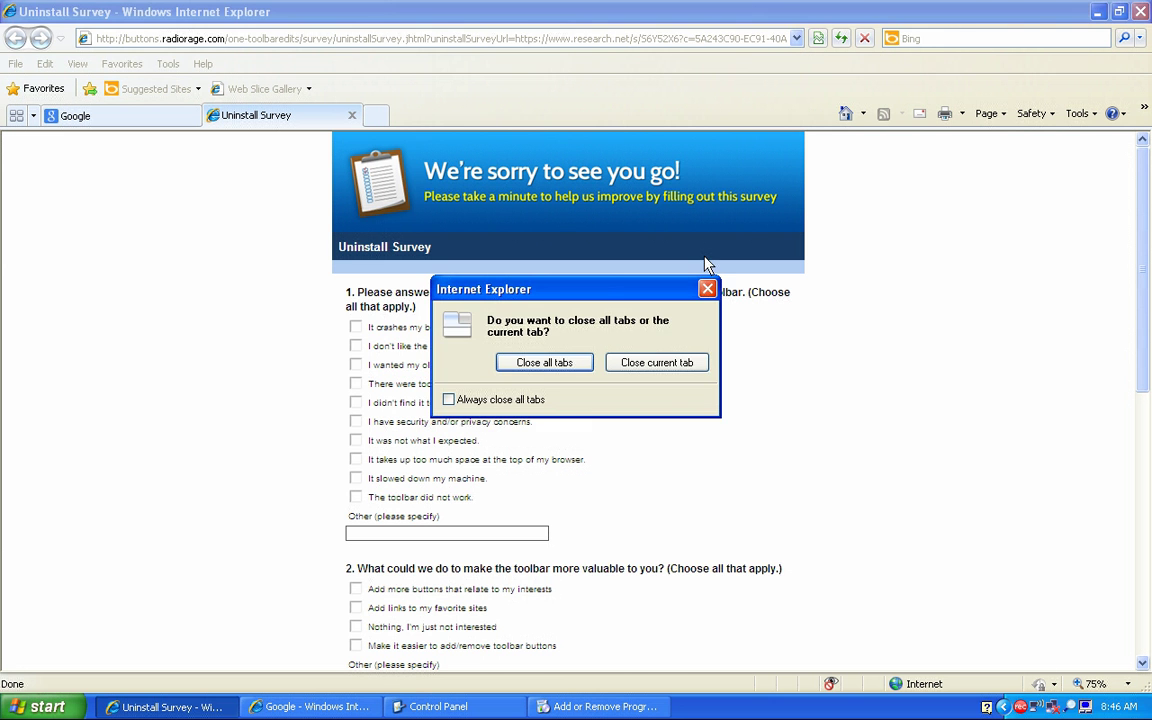
left_click(540, 365)
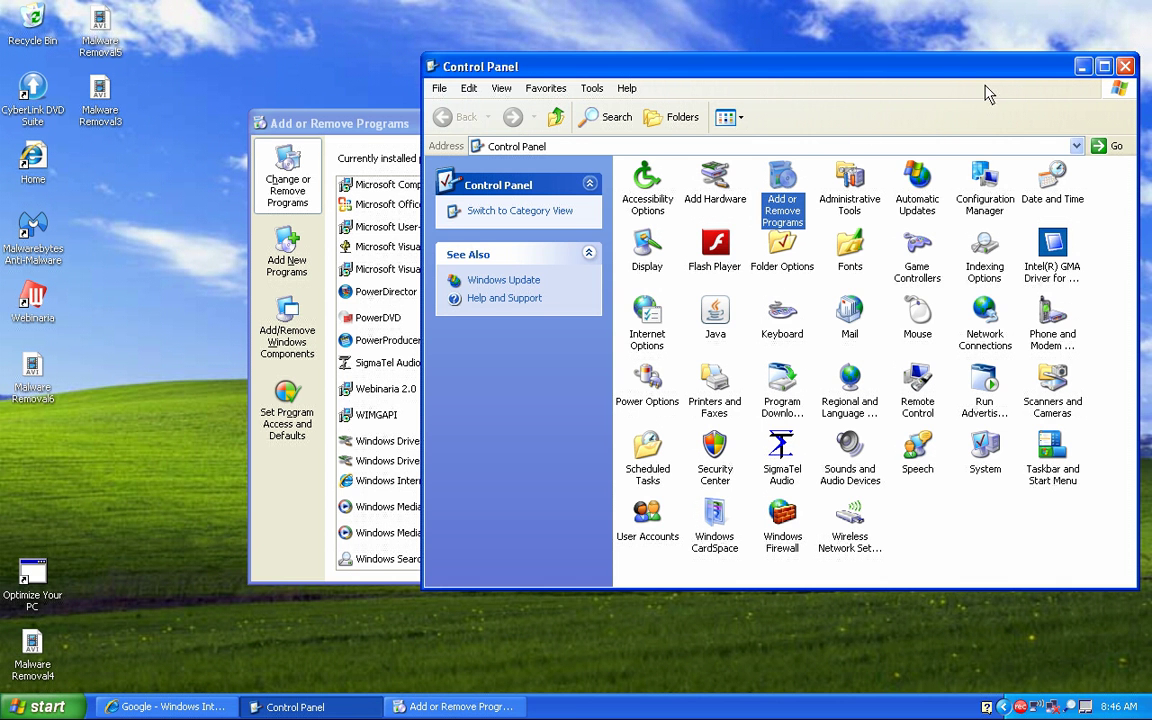
- Review the remaining installed programs for unwanted entries up to the start of the list, closing Control Panel and Add or Remove Programs
left_click(1125, 66)
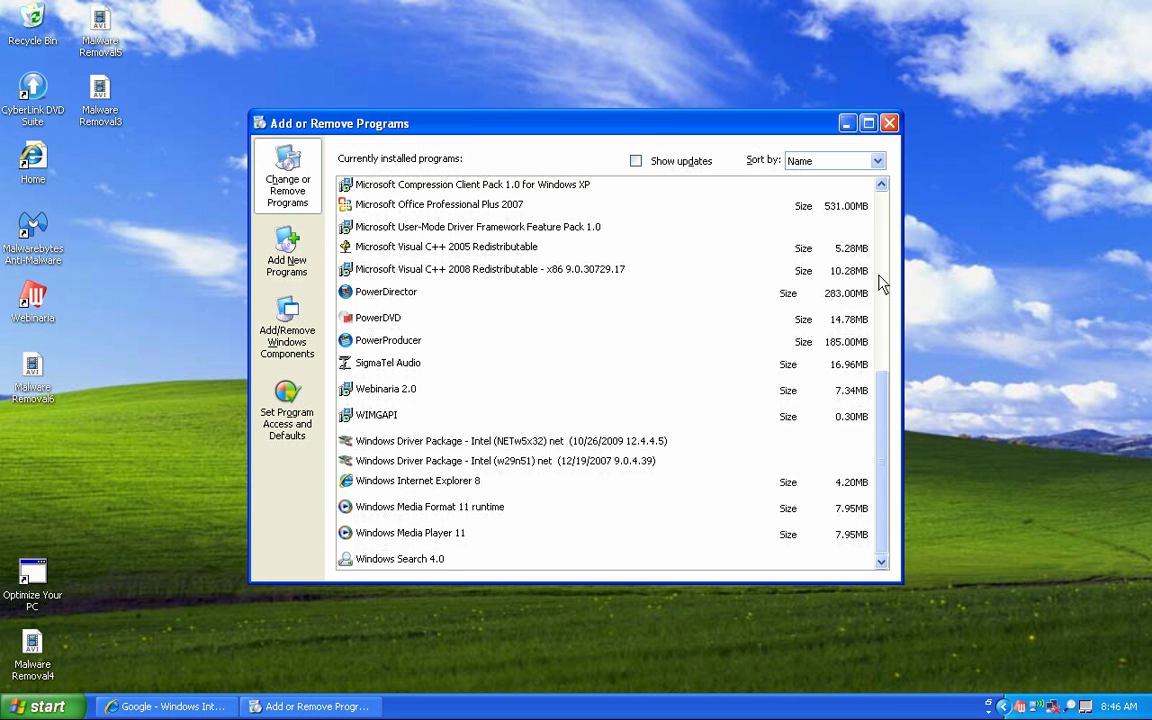
left_click(881, 186)
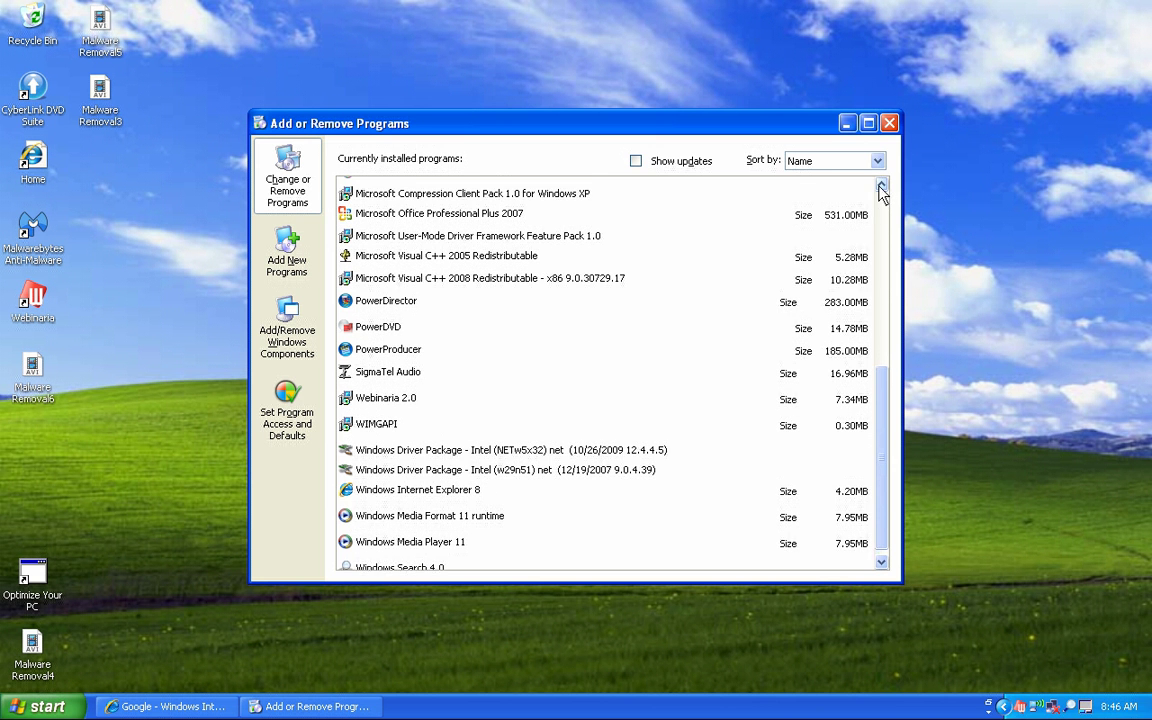
left_click(881, 186)
left_click(881, 186)
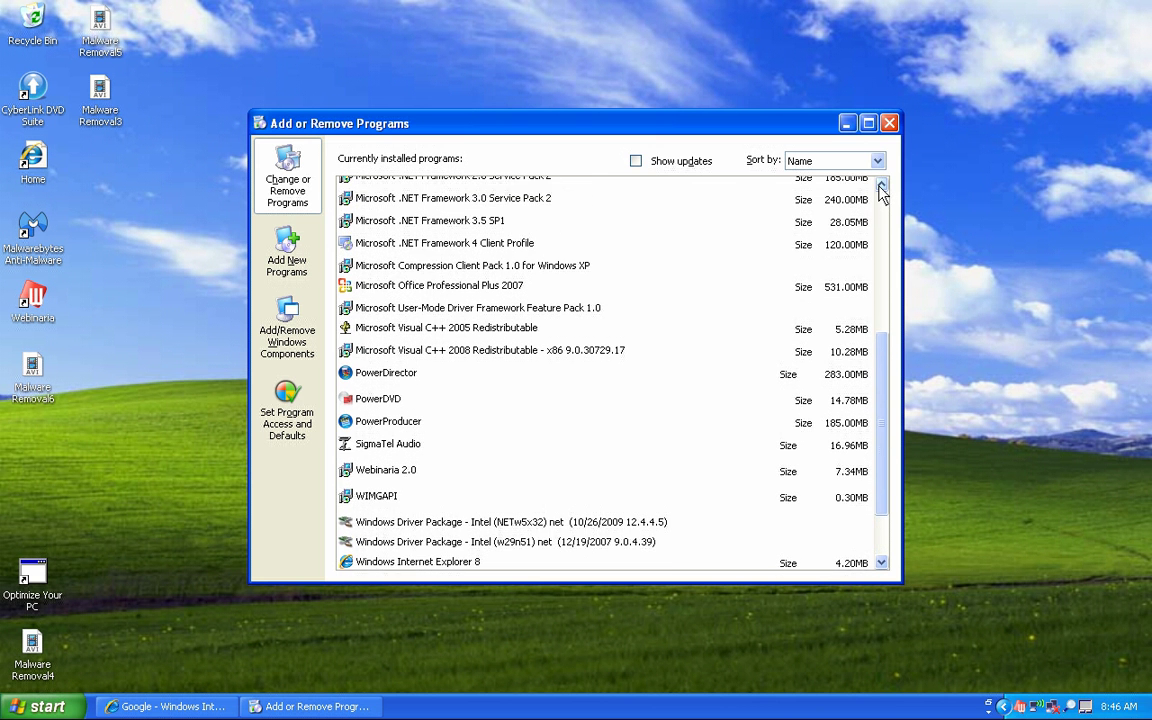
left_click(881, 186)
left_click(881, 186)
left_click(881, 186)
left_click(881, 186)
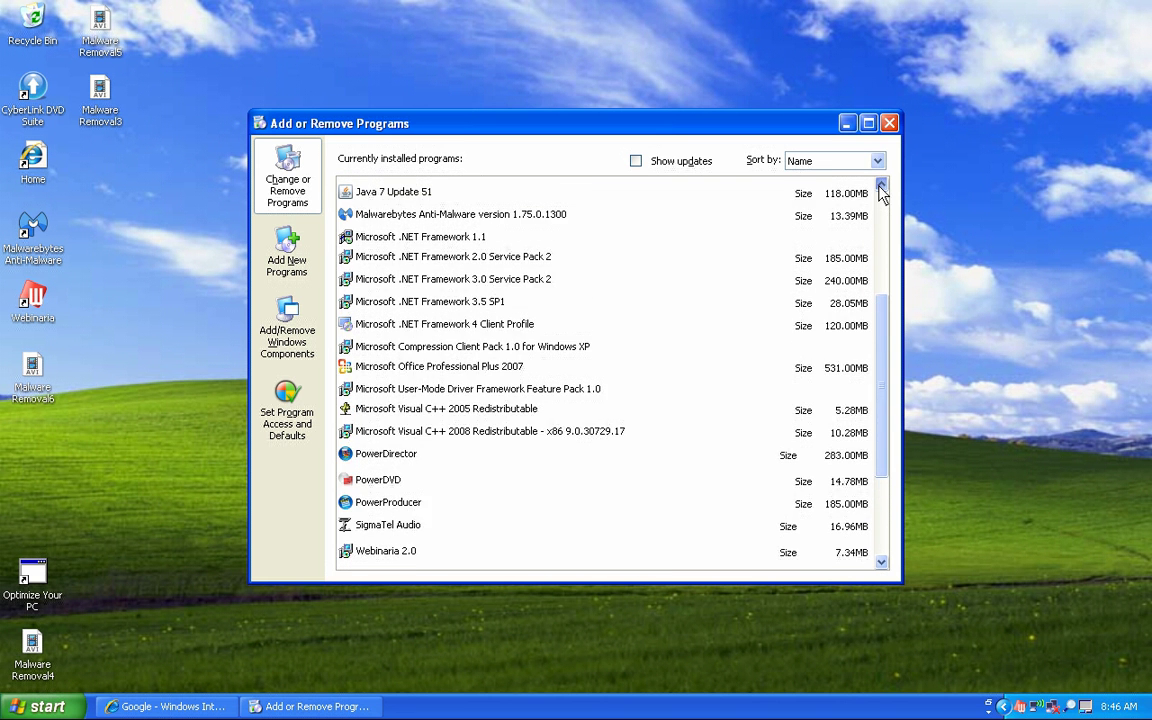
left_click(881, 186)
left_click(881, 186)
left_click(881, 186)
left_click(881, 186)
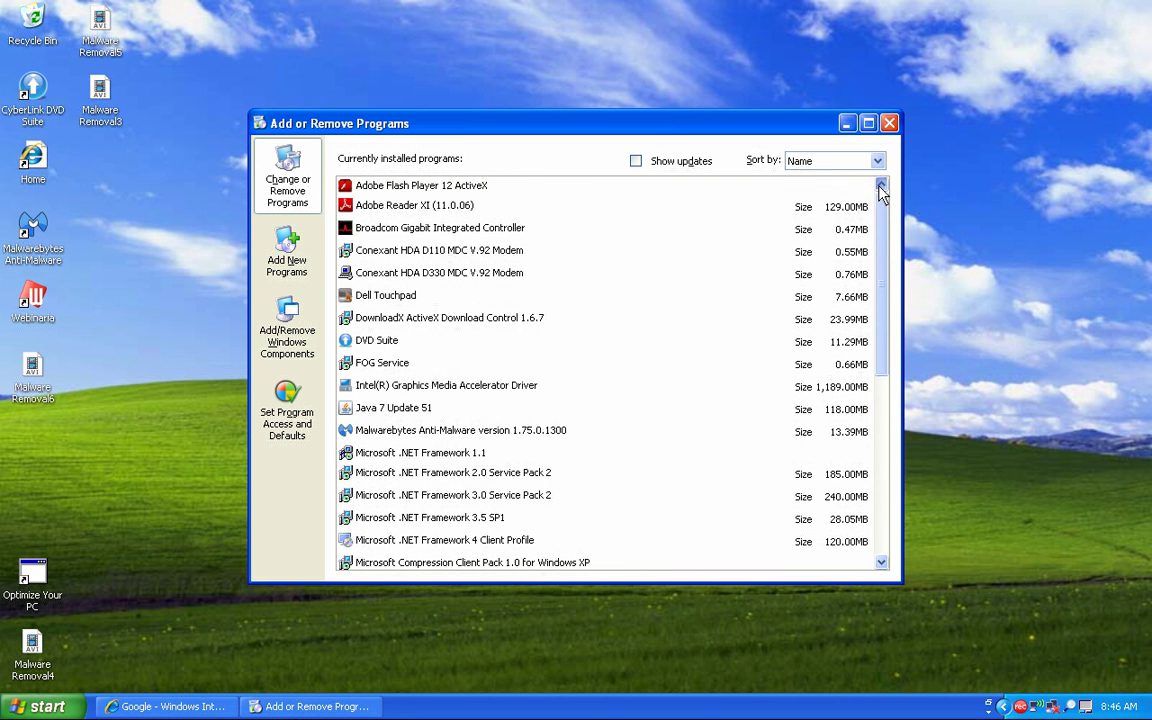
left_click(889, 124)
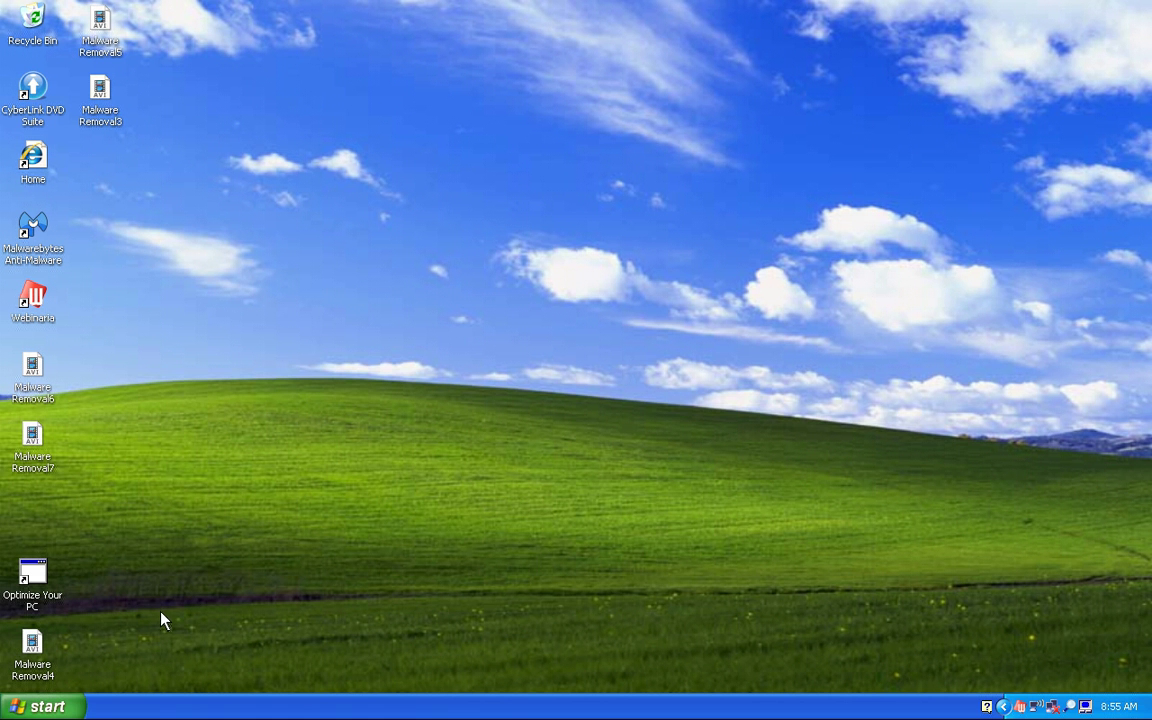
- Open the Registry Editor with the regedit command and collapse the key tree to My Computer
left_click(47, 707)
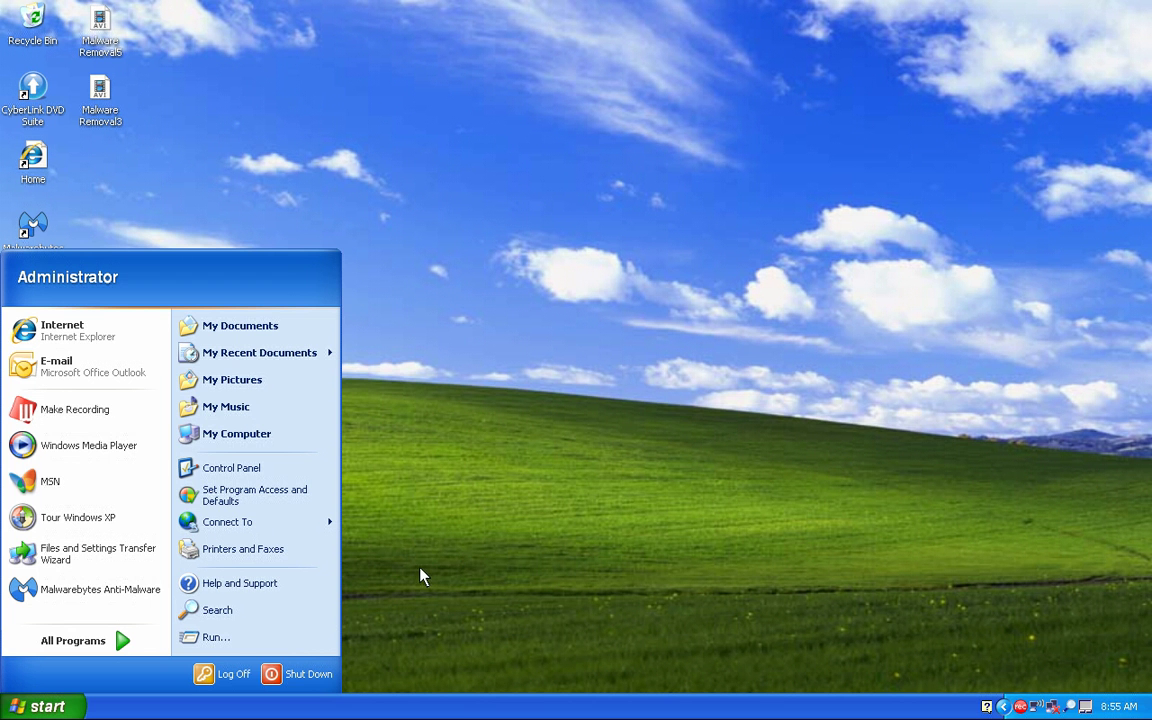
left_click(283, 640)
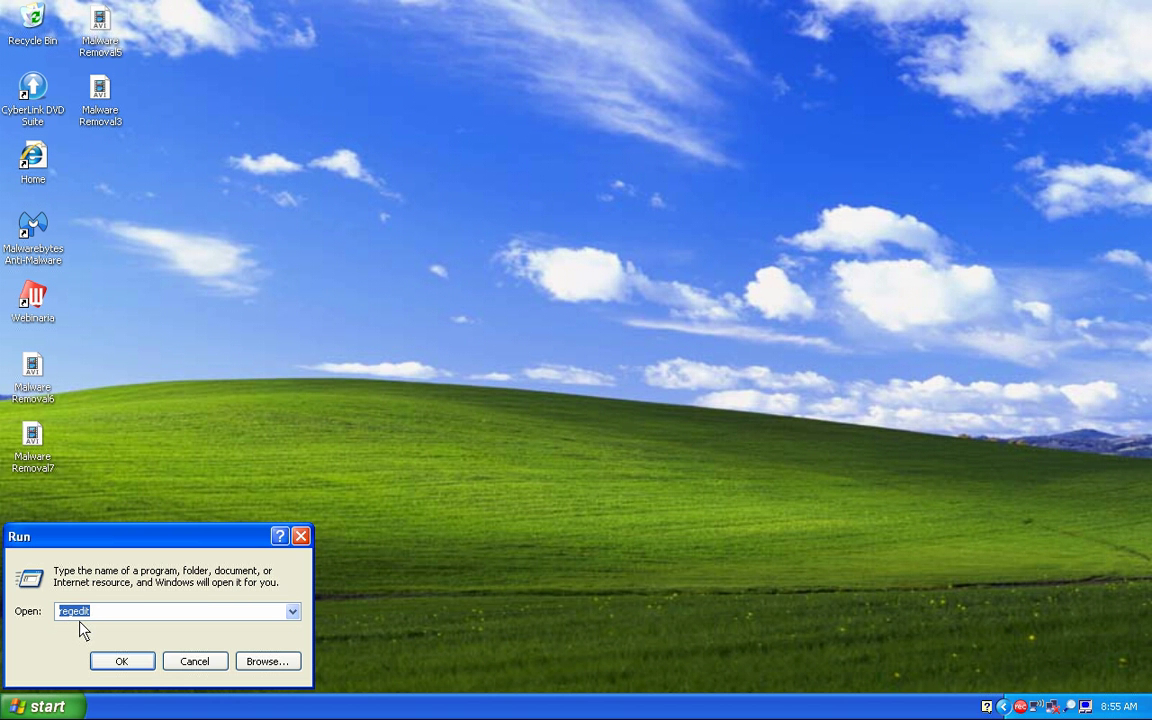
left_click(117, 663)
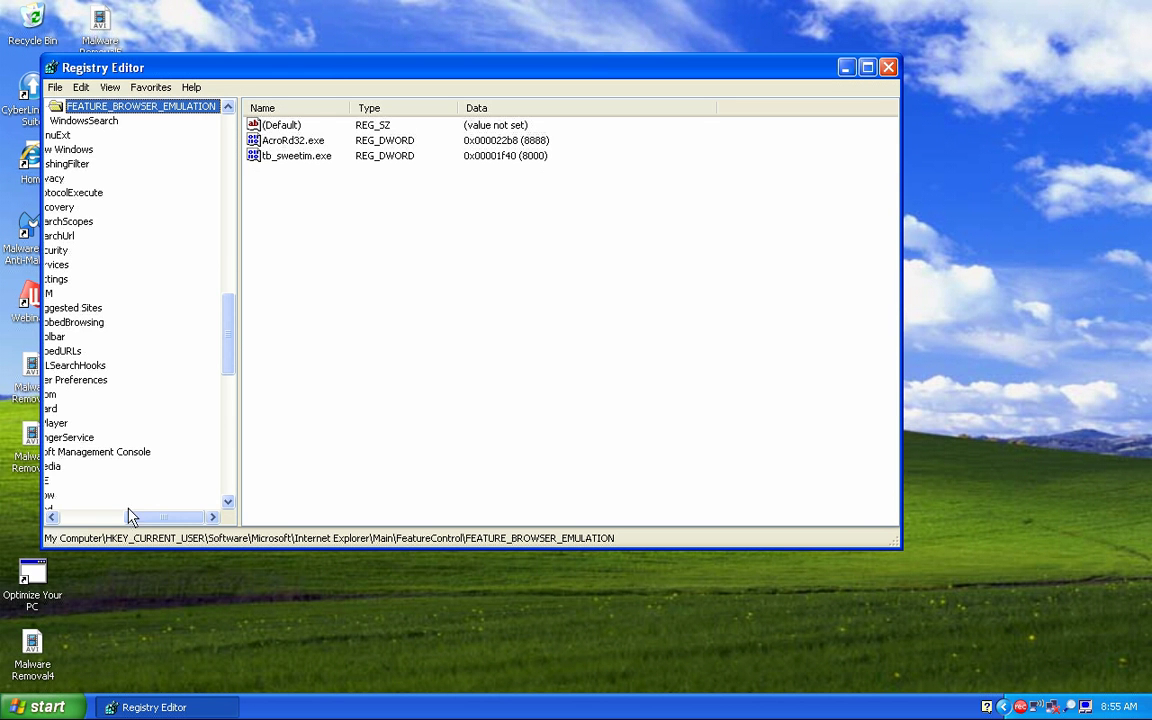
left_click_drag(230, 330, 236, 133)
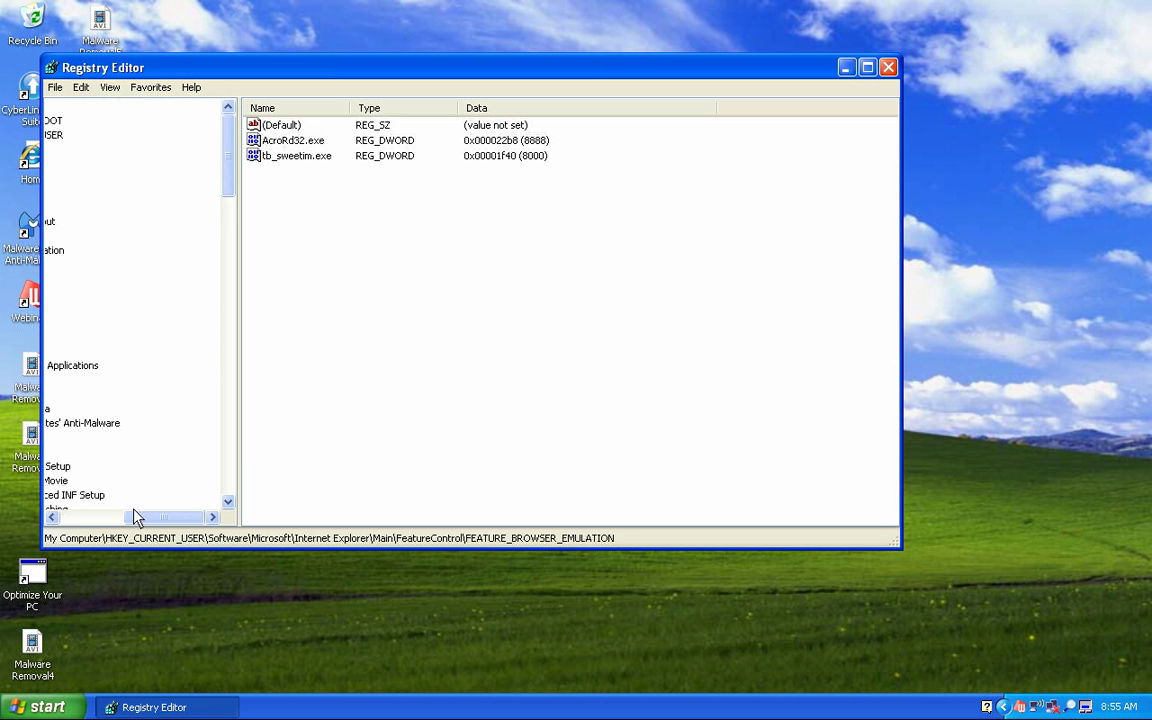
left_click_drag(137, 517, 54, 517)
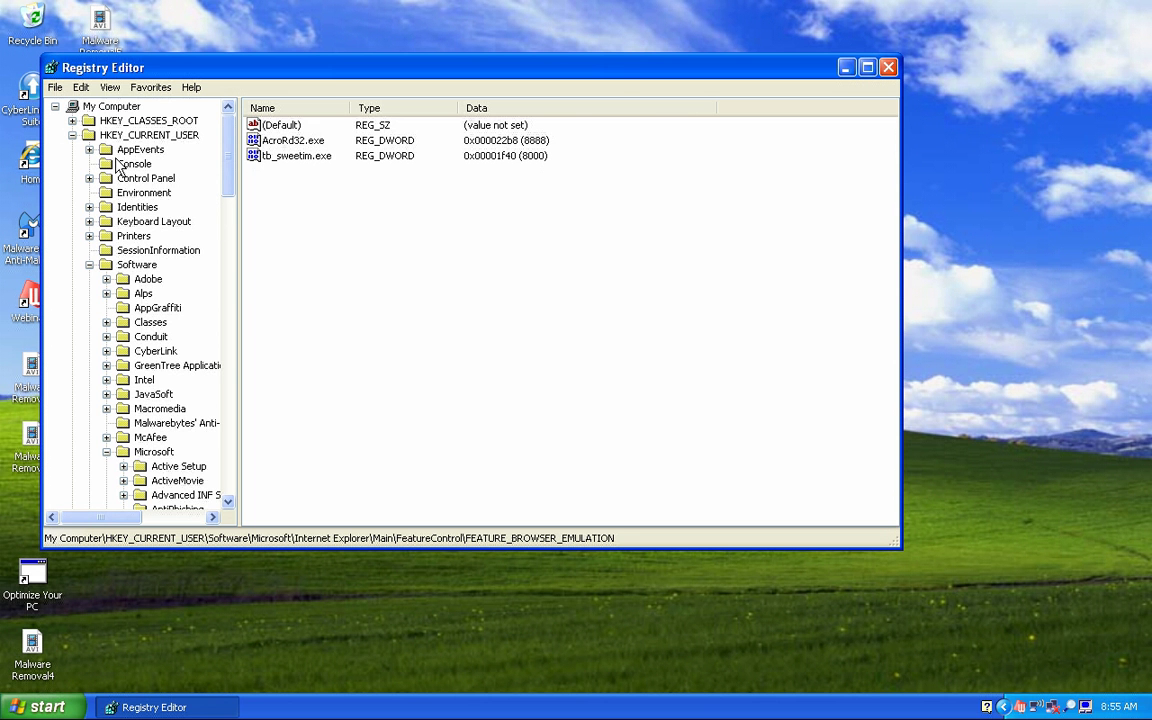
left_click(88, 107)
left_click(55, 106)
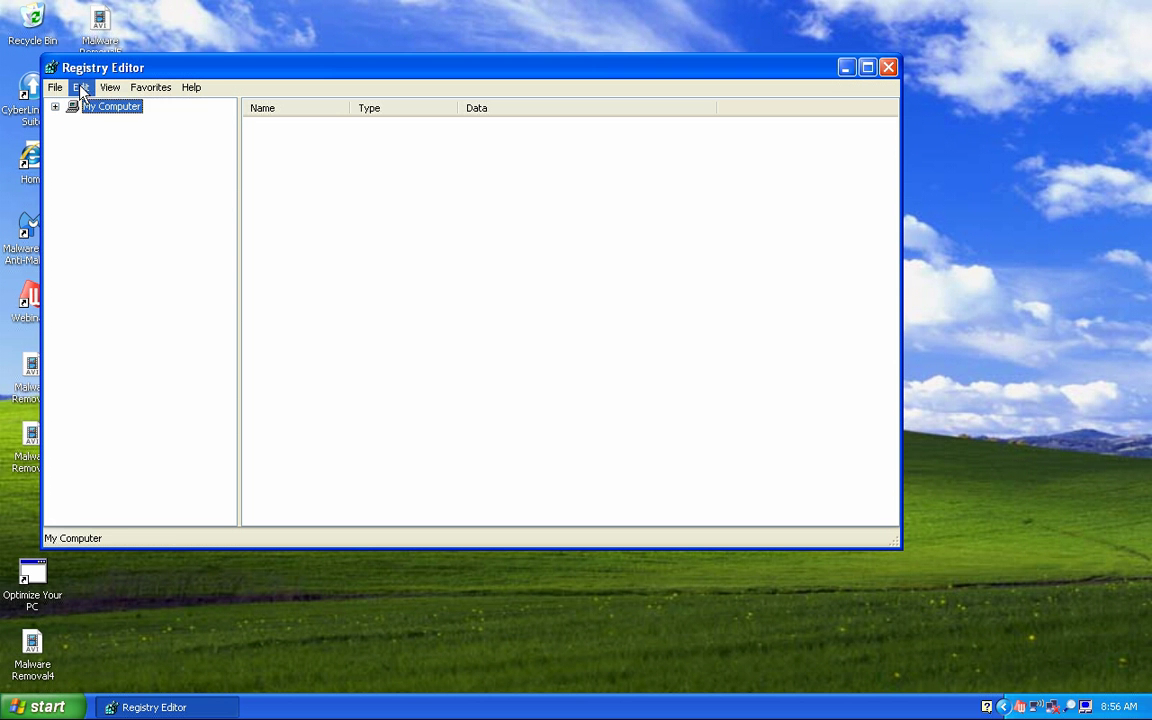
left_click(82, 88)
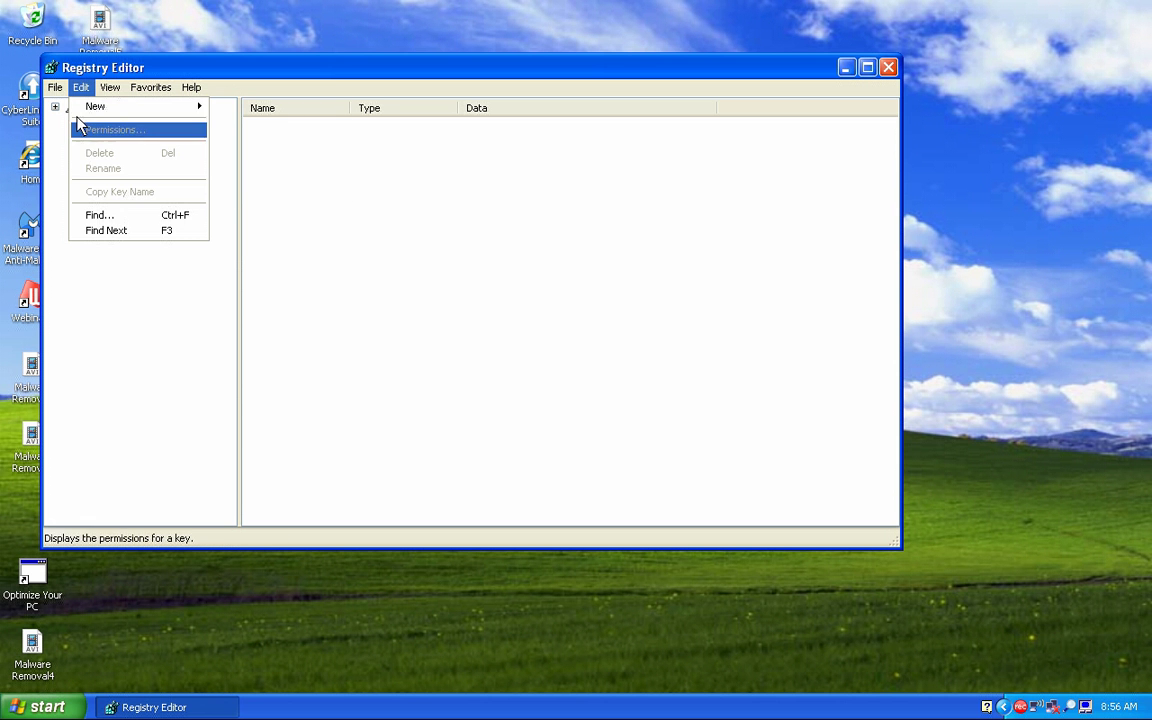
mouse_move(55, 87)
mouse_move(150, 87)
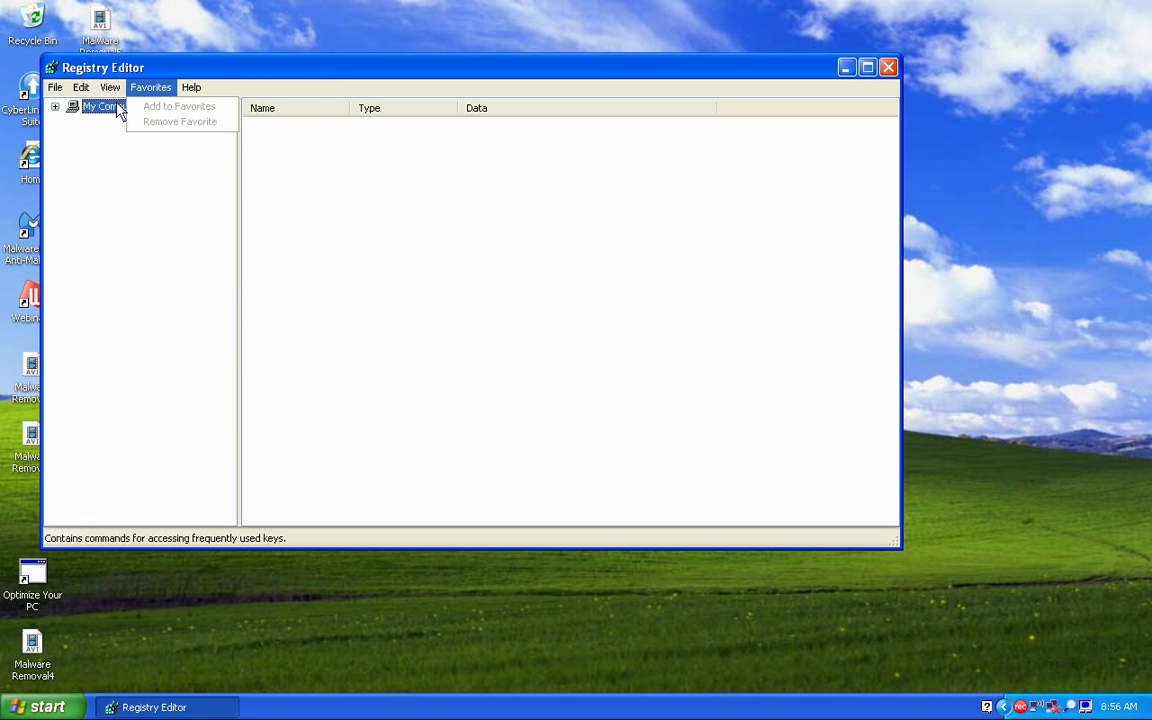
left_click(55, 106)
left_click(55, 106)
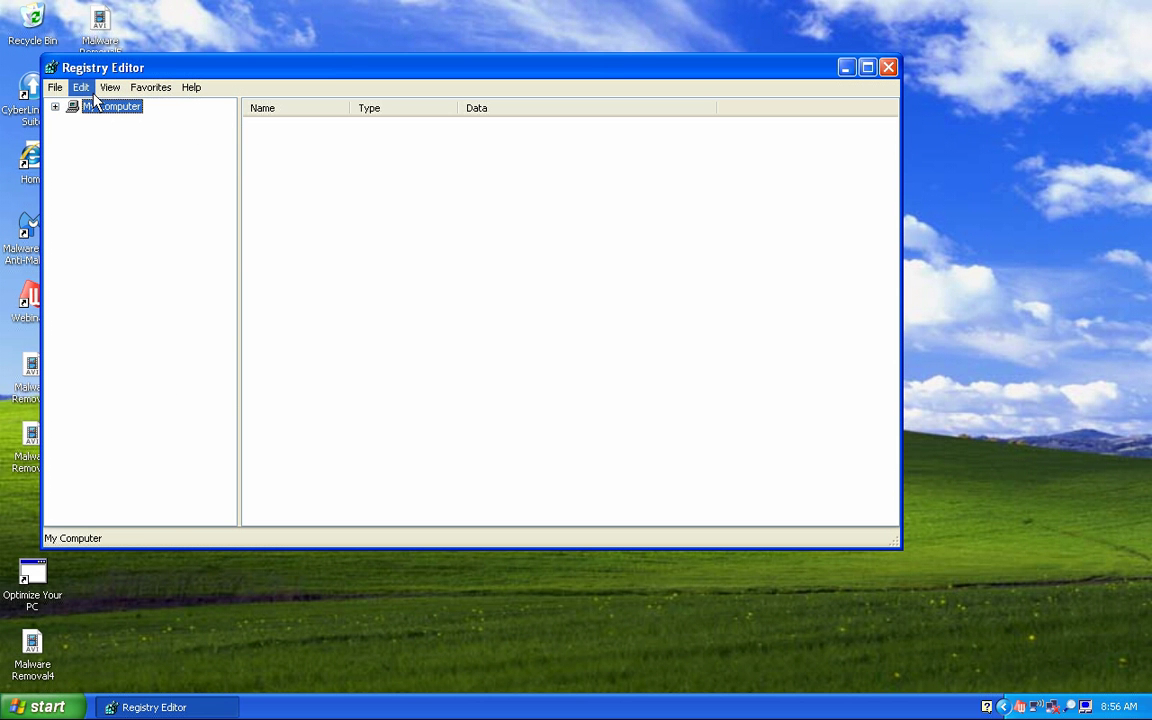
- Search the whole registry for "sweetim" in keys, values and data
left_click(80, 87)
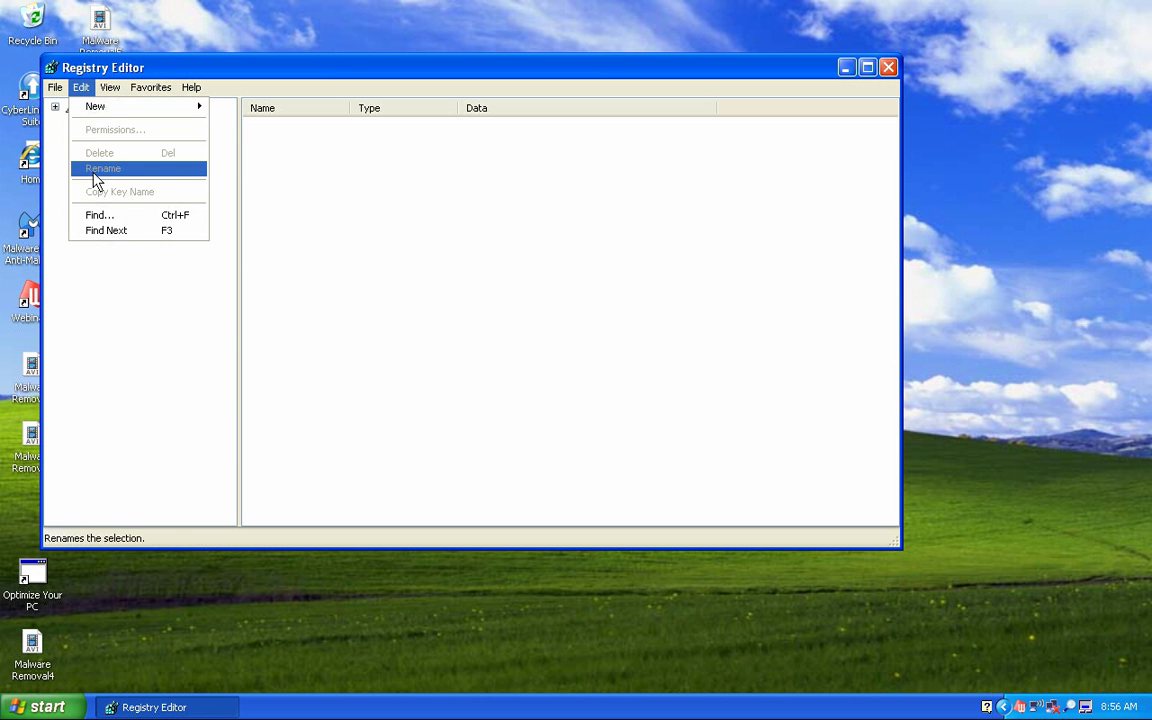
left_click(92, 215)
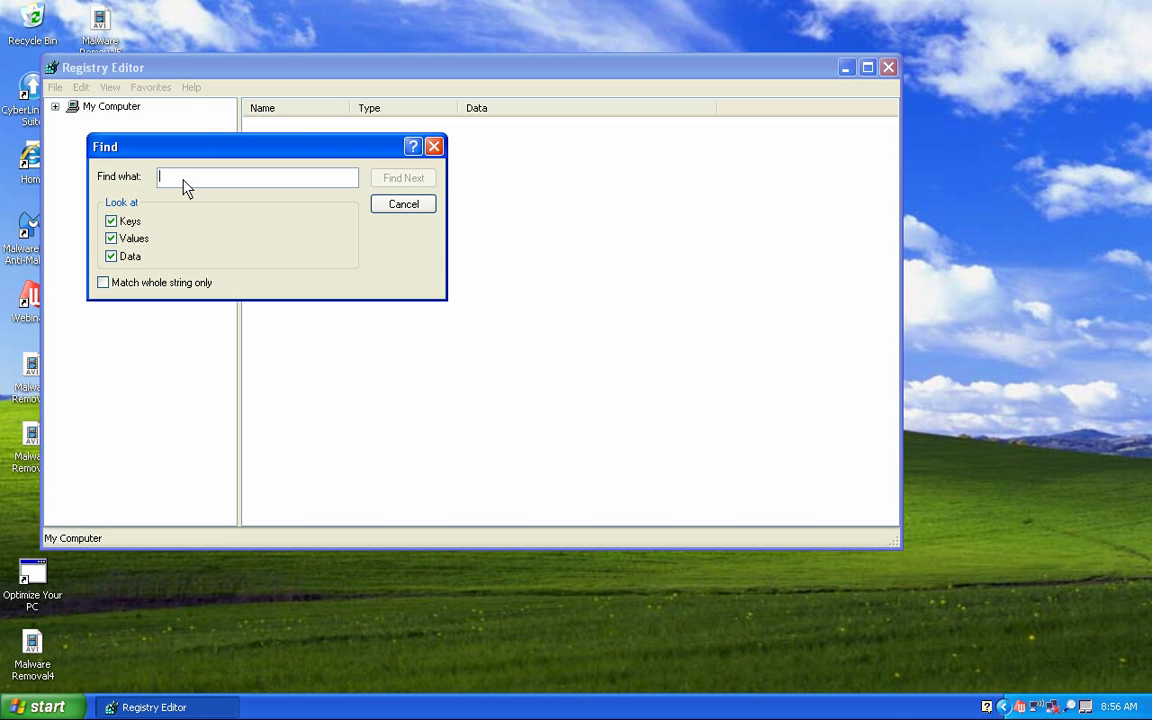
type("sweet")
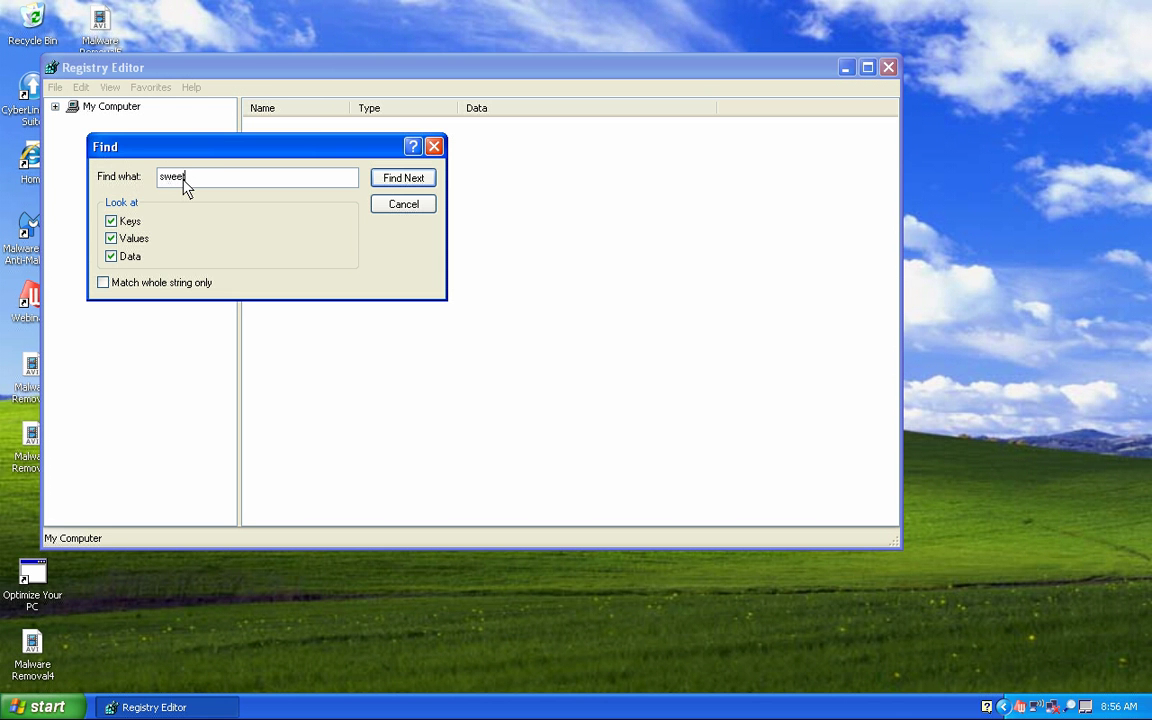
type("im")
key("Return")
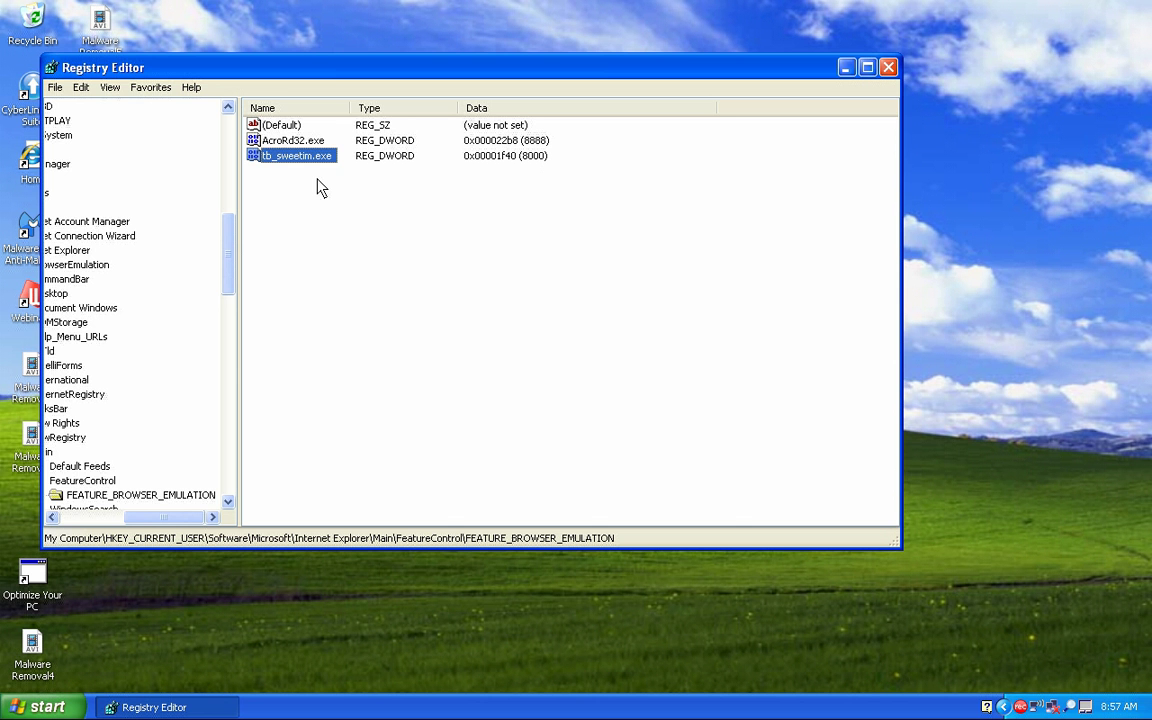
- Delete the tb_sweetim.exe value and the next match, the DisplayName value of the sweetim search scope
key("Delete")
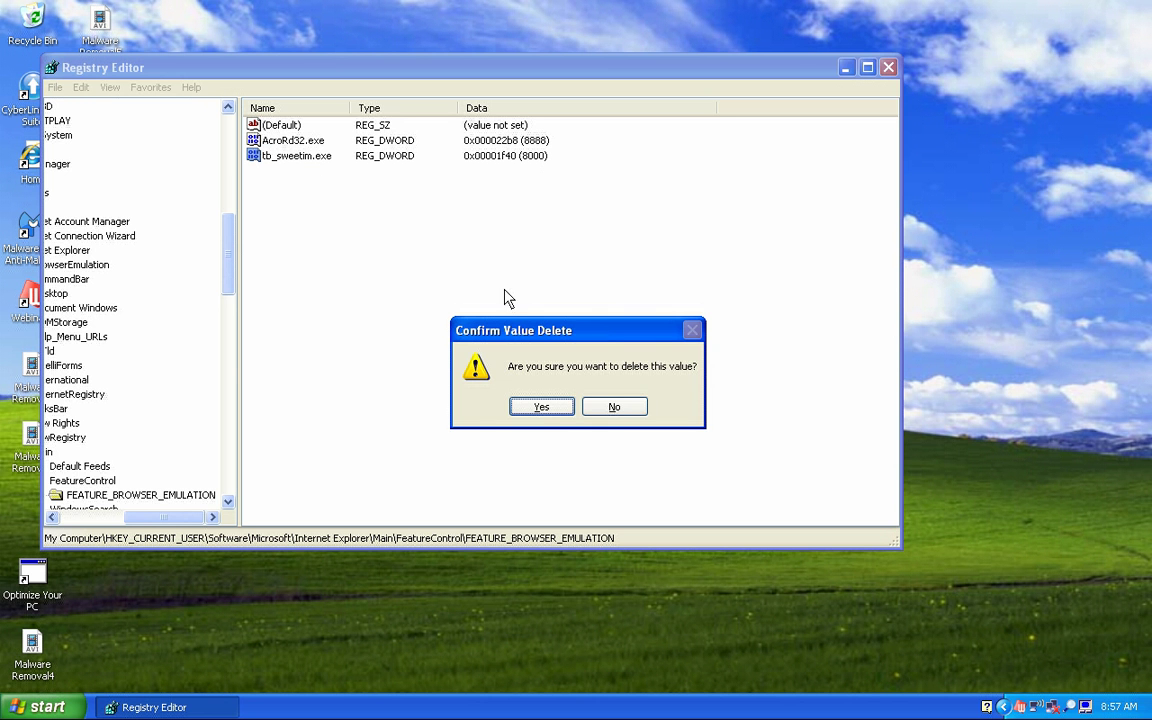
left_click(527, 408)
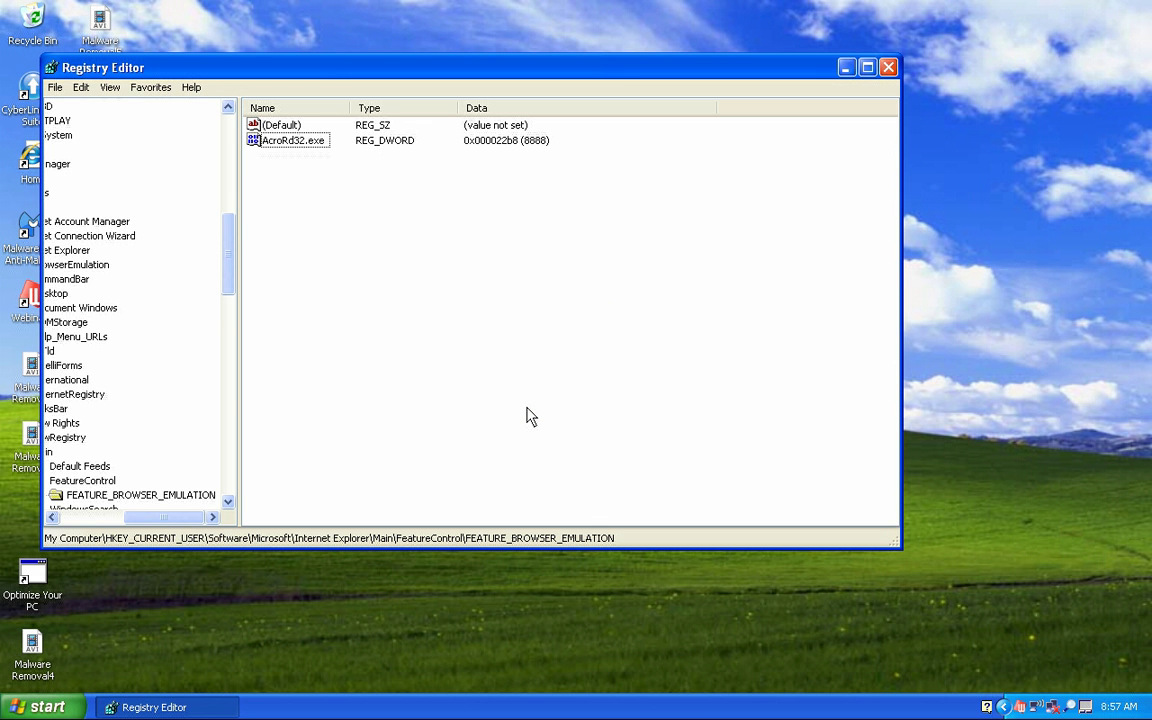
key("F3")
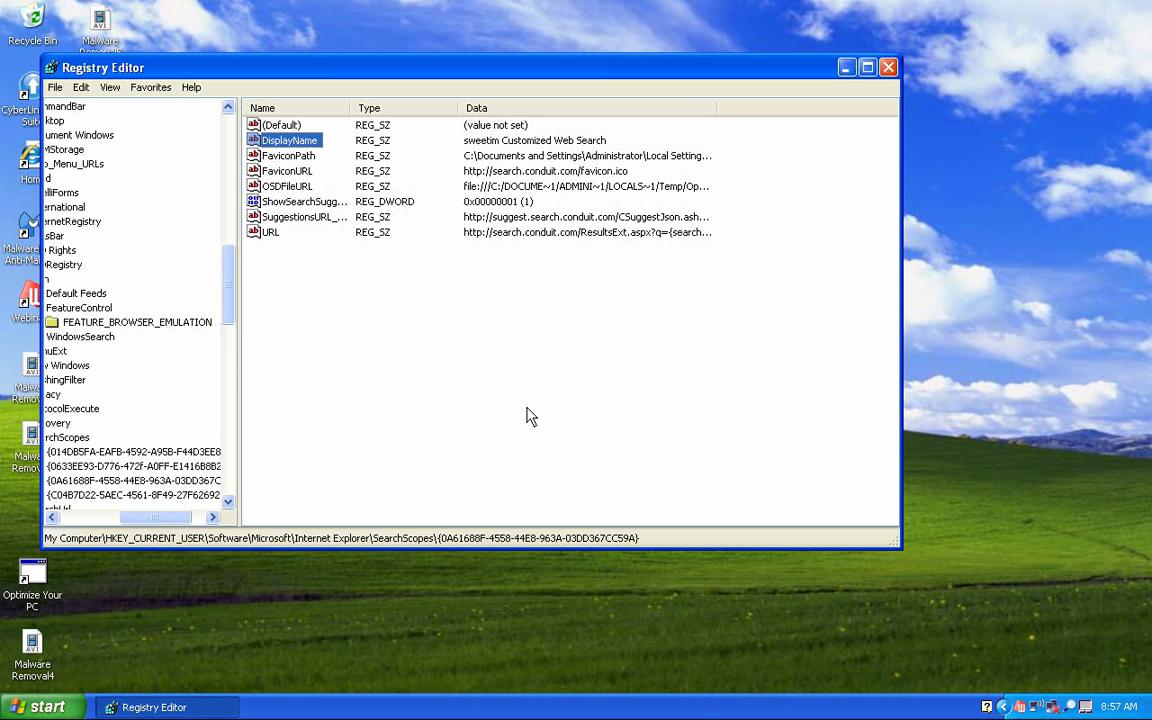
key("Delete")
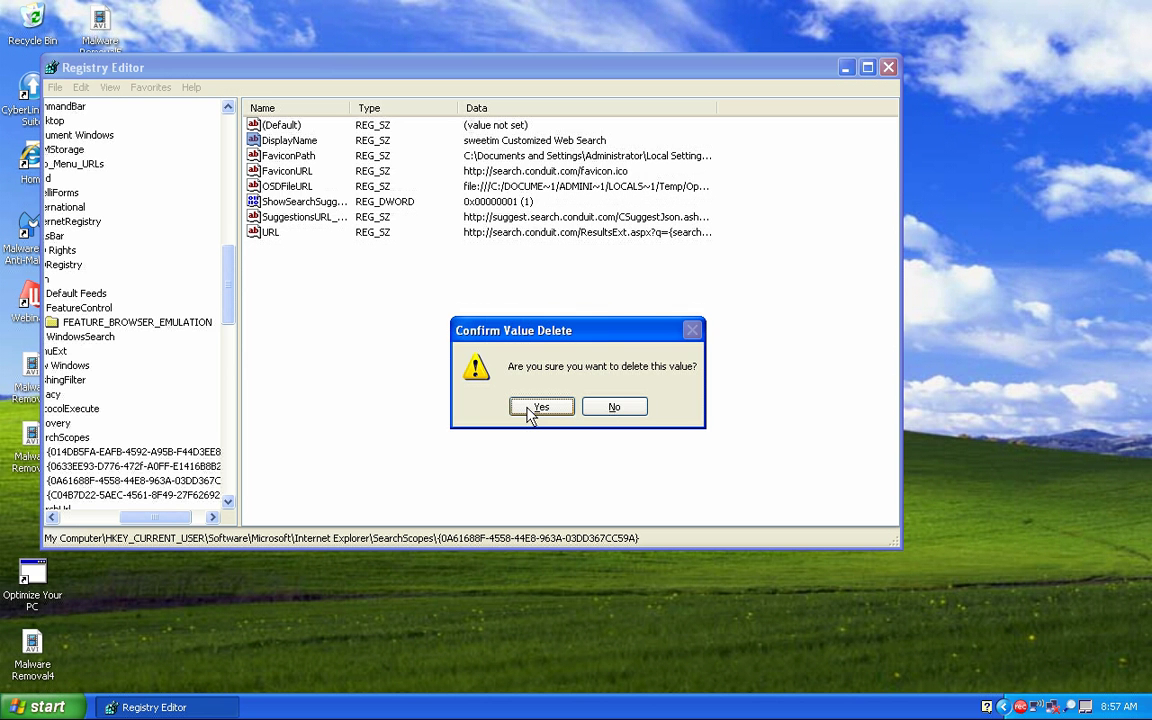
left_click(531, 408)
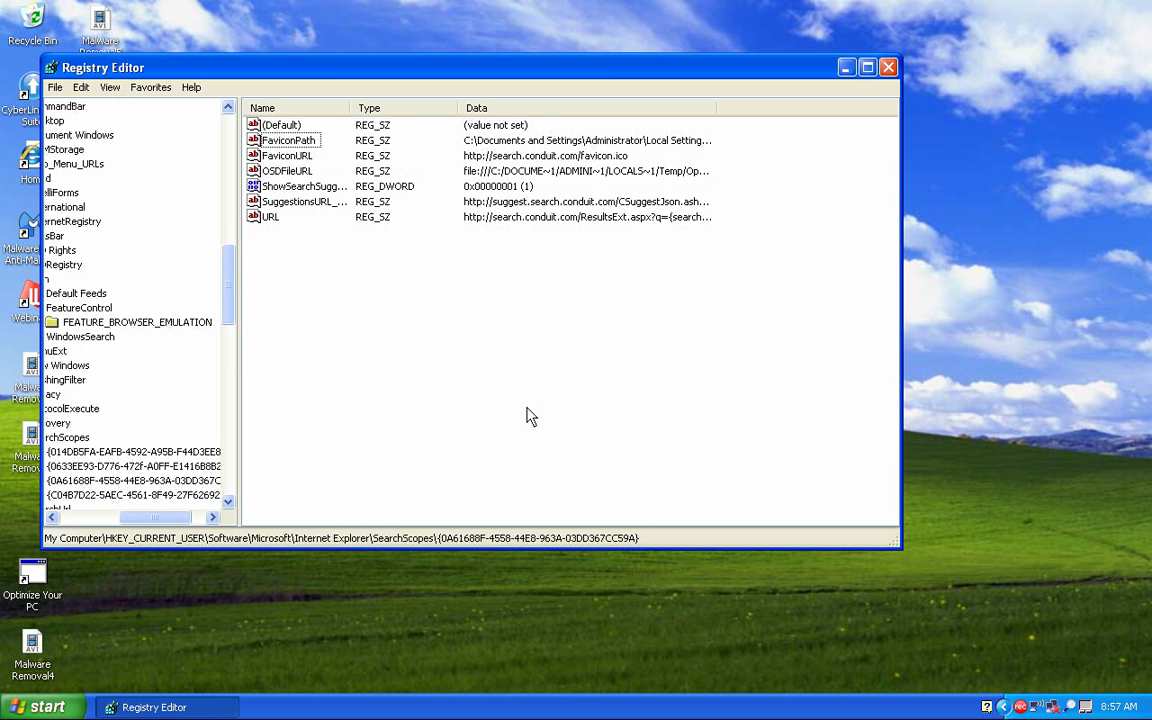
- Continue the sweetim search through the rest of the registry and close the Registry Editor
key("F3")
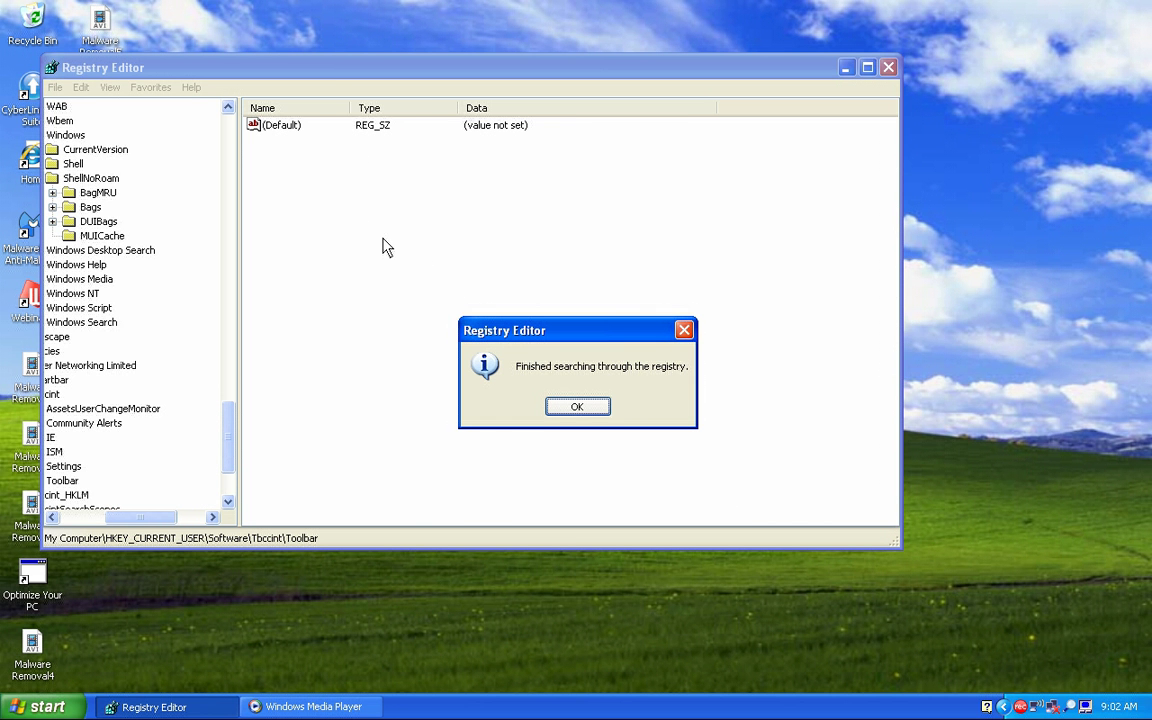
left_click(573, 407)
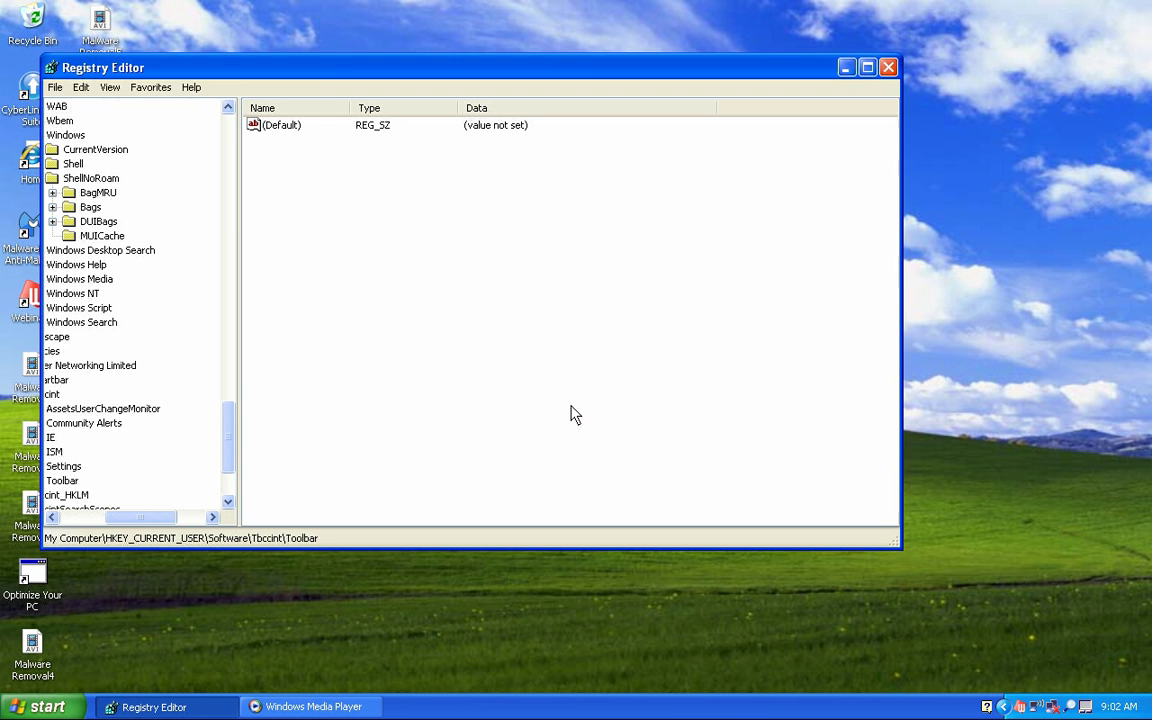
left_click(888, 69)
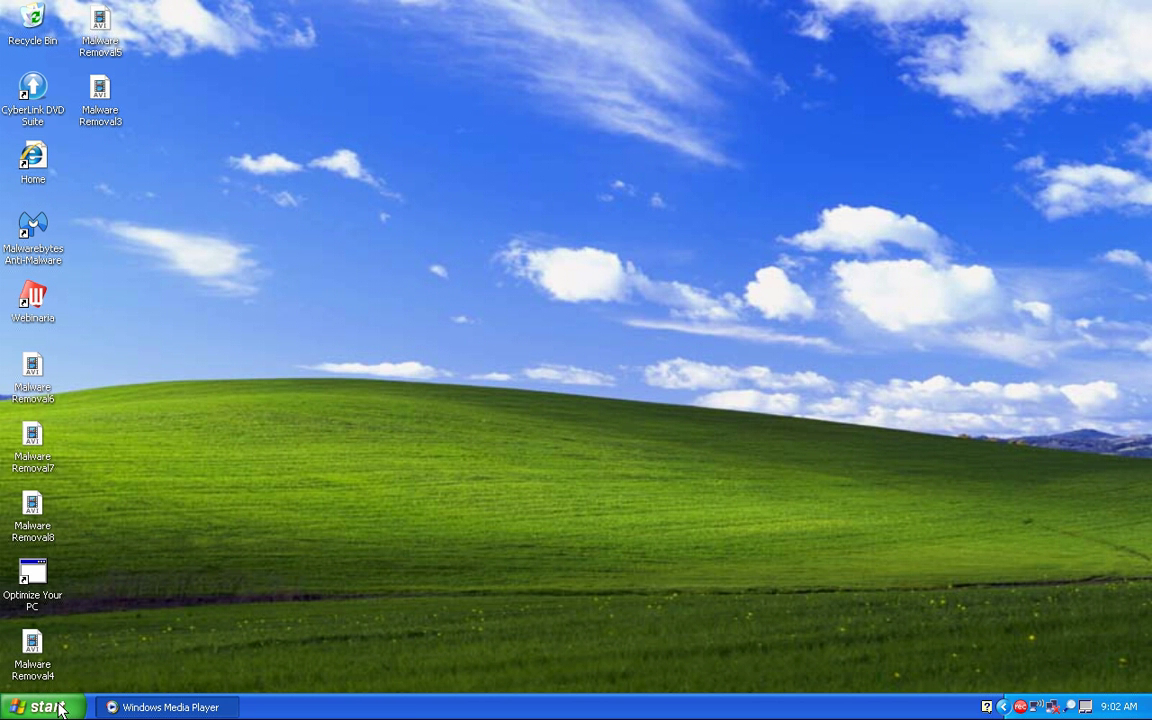
- Run Disk Cleanup on drive C: with all listed file categories selected and confirm their deletion
left_click(59, 705)
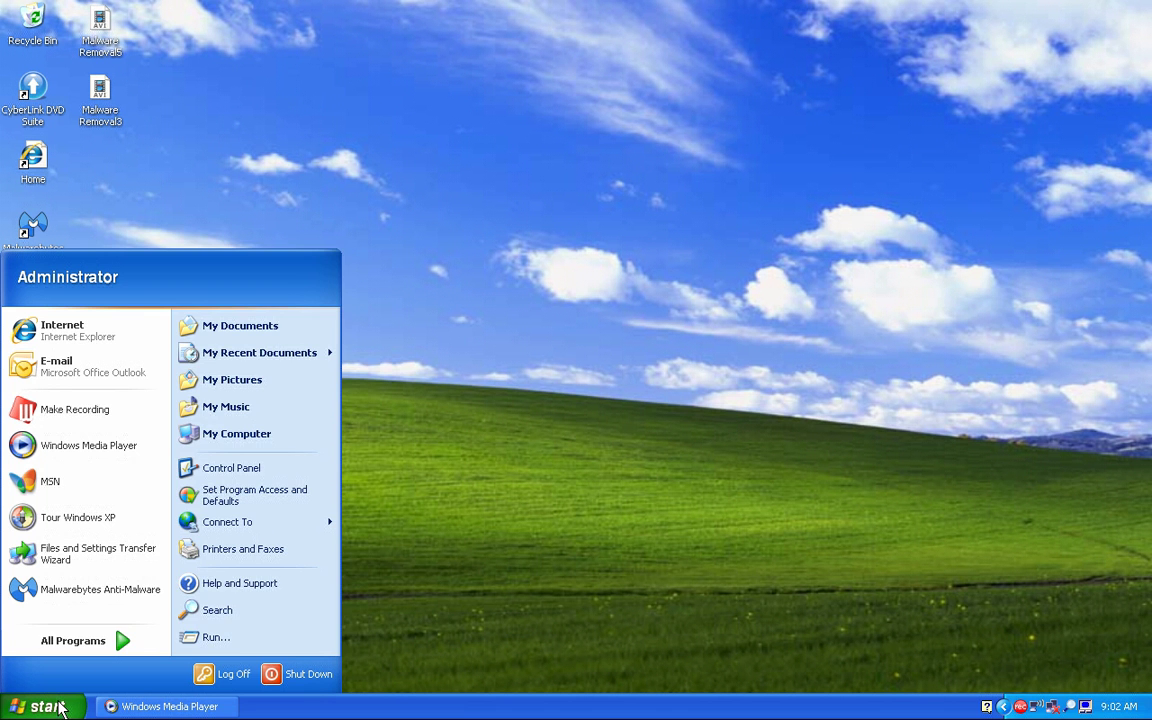
left_click(117, 648)
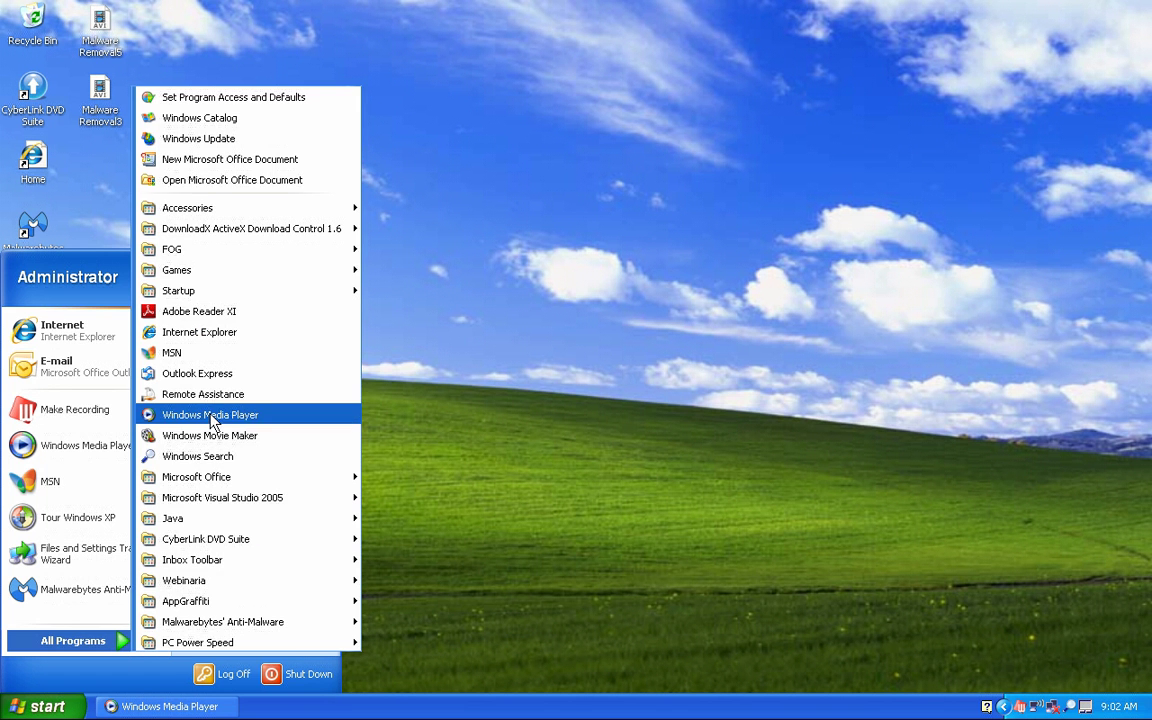
mouse_move(232, 208)
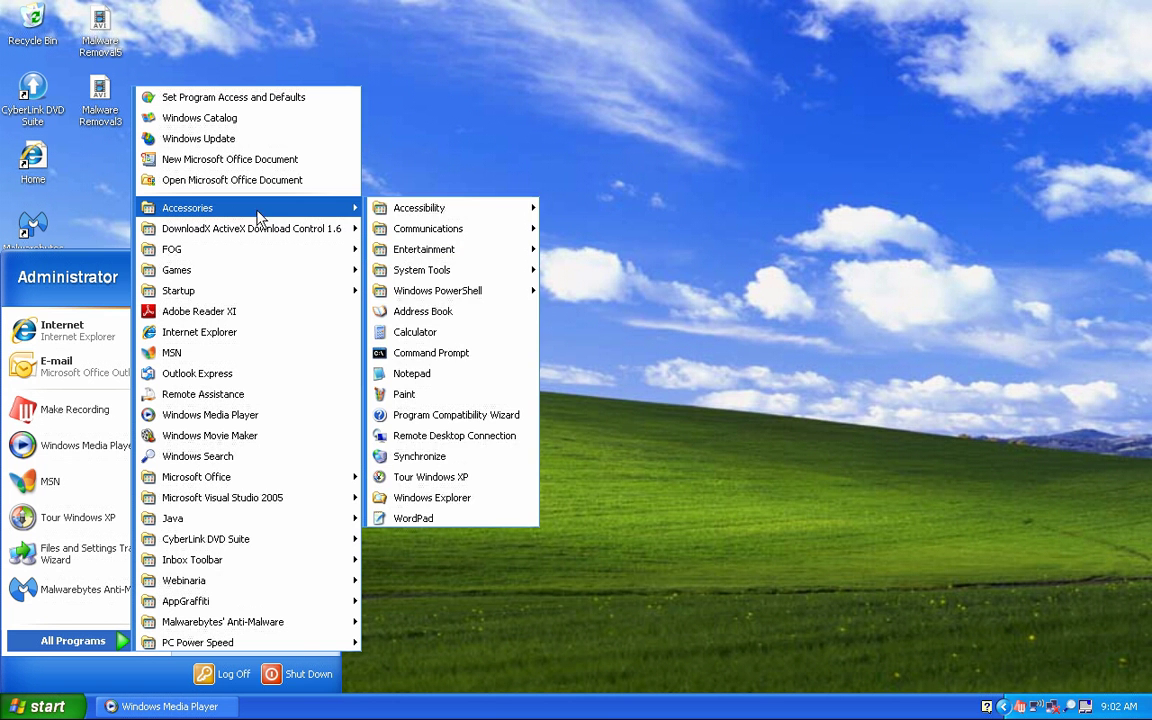
mouse_move(413, 290)
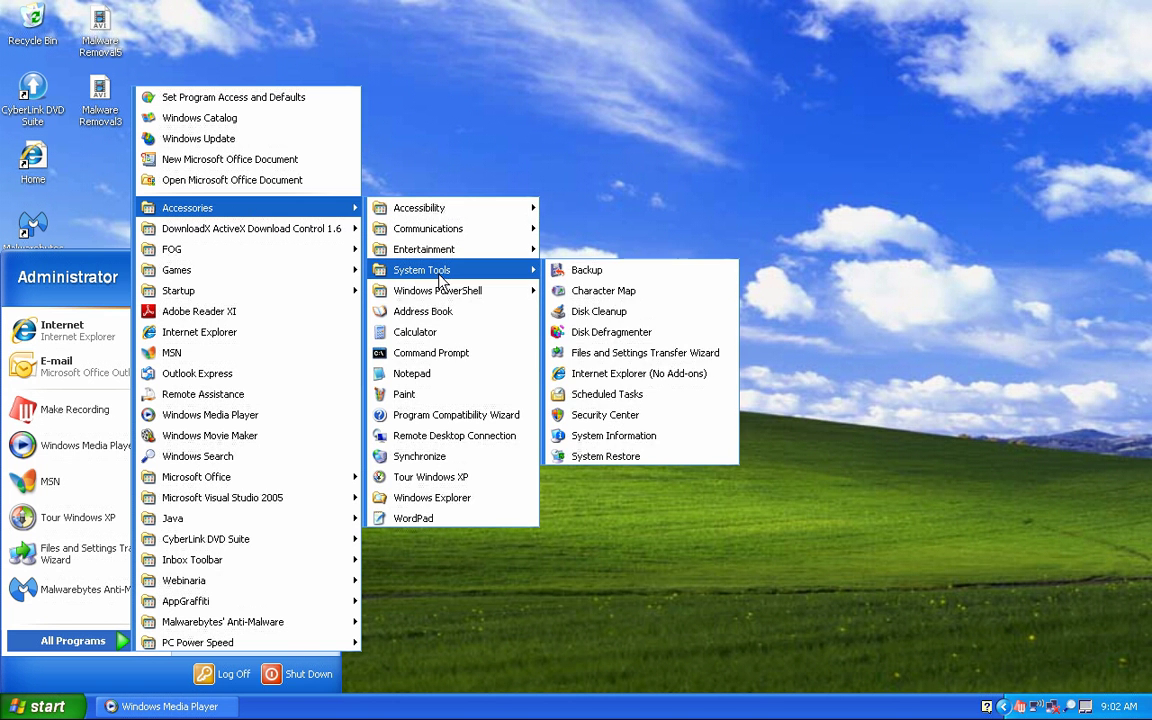
left_click(598, 311)
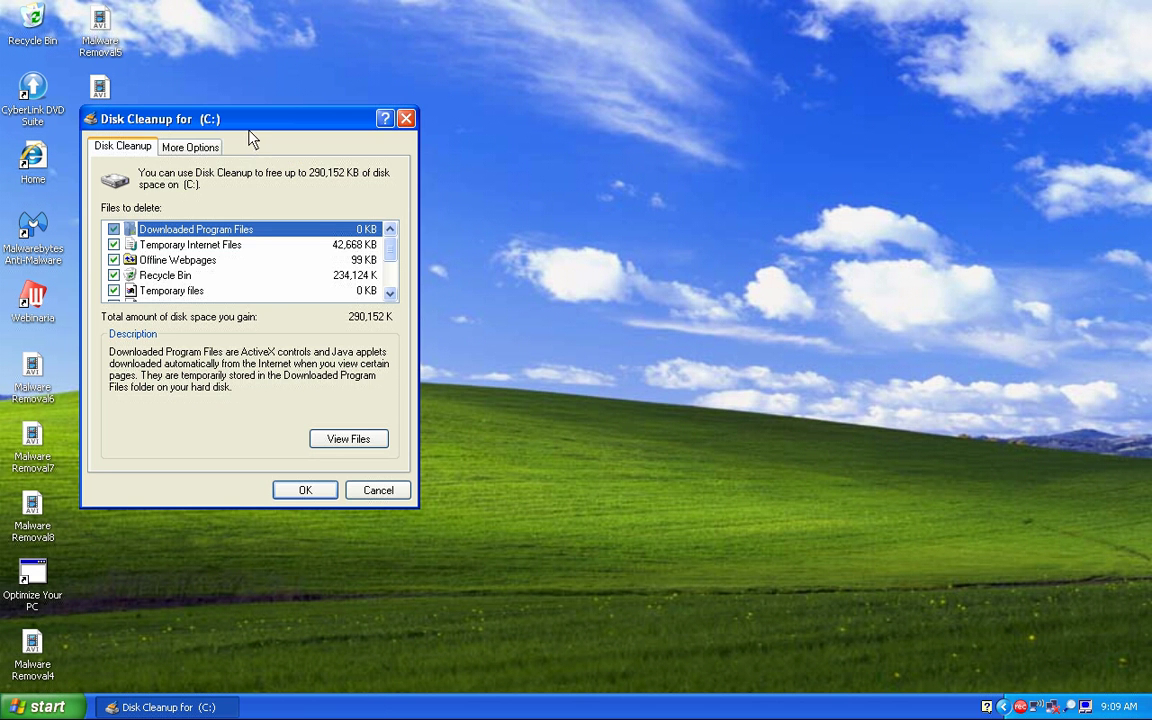
left_click_drag(250, 119, 438, 105)
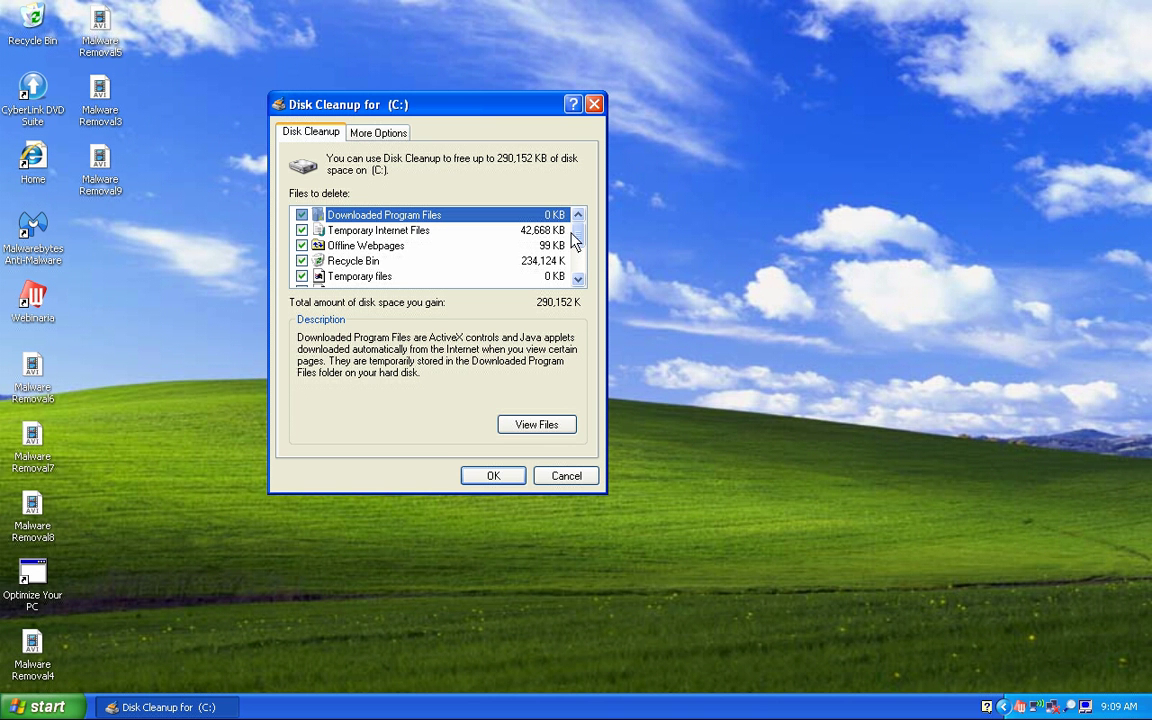
left_click_drag(576, 243, 576, 272)
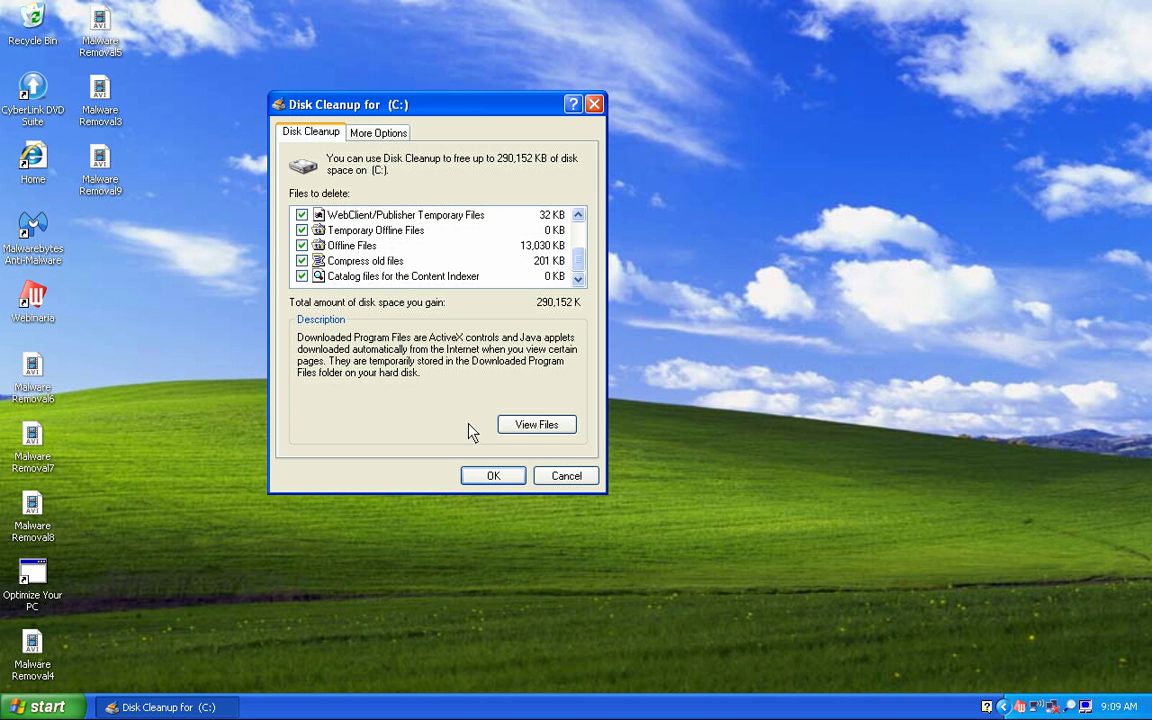
left_click(479, 478)
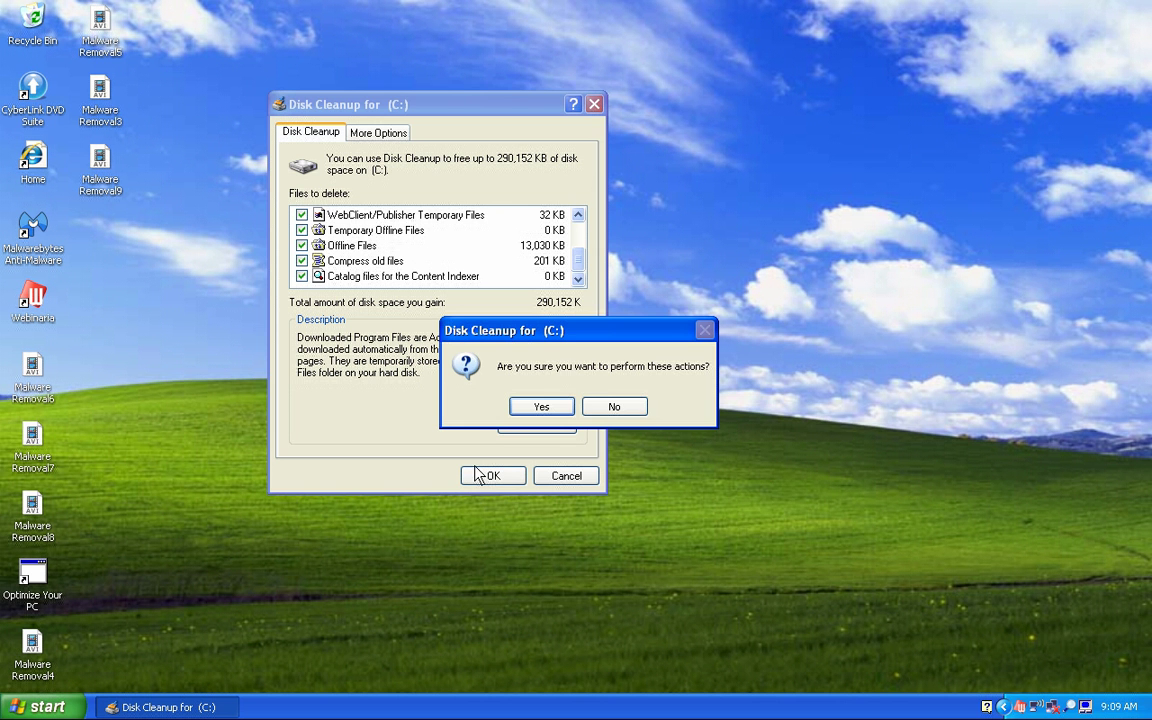
left_click(555, 408)
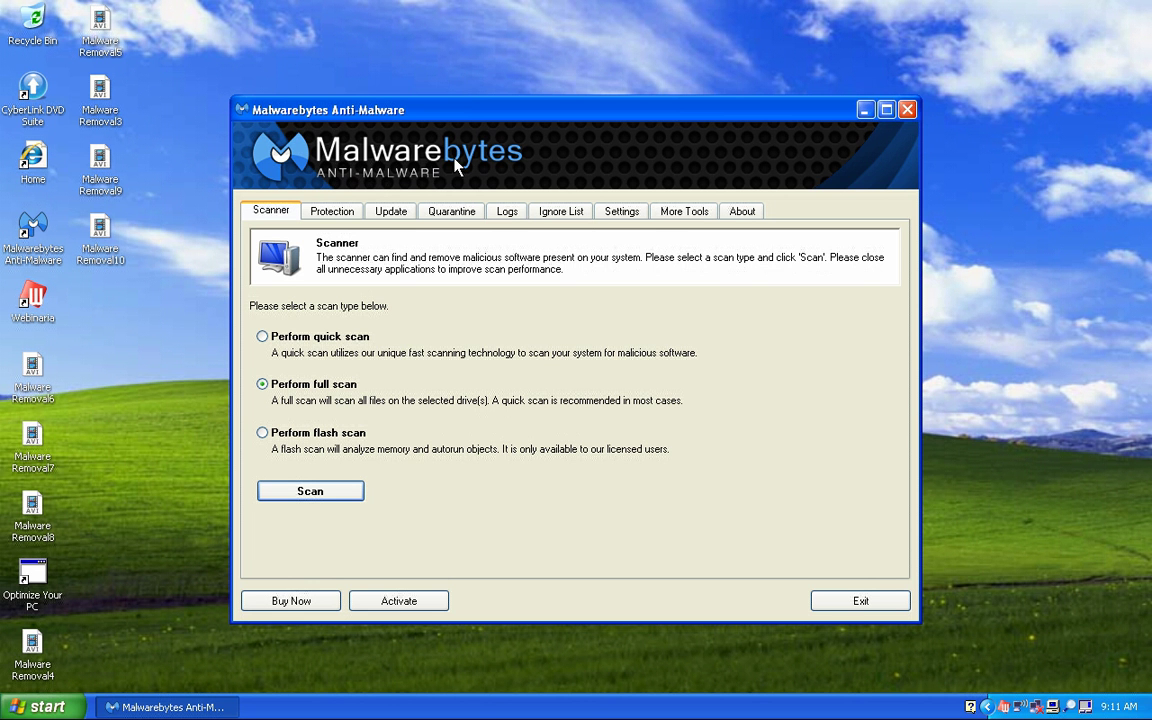
- Check for updates in Malwarebytes Anti-Malware and update its malware database
left_click(393, 219)
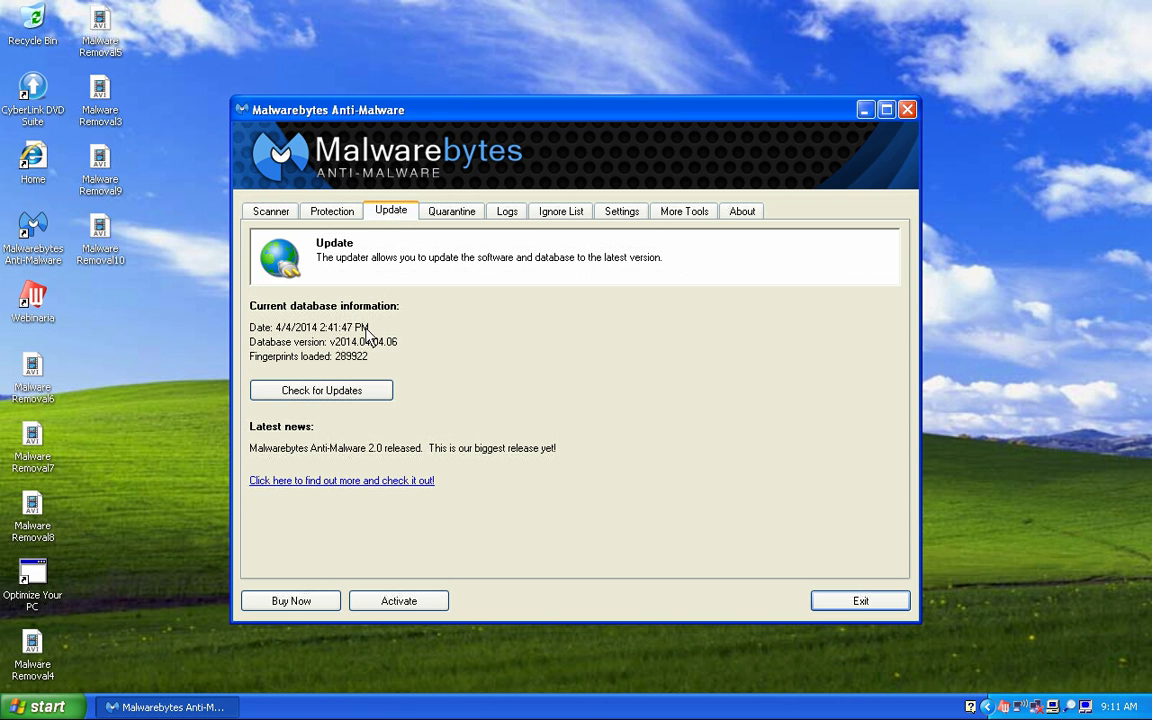
left_click(312, 391)
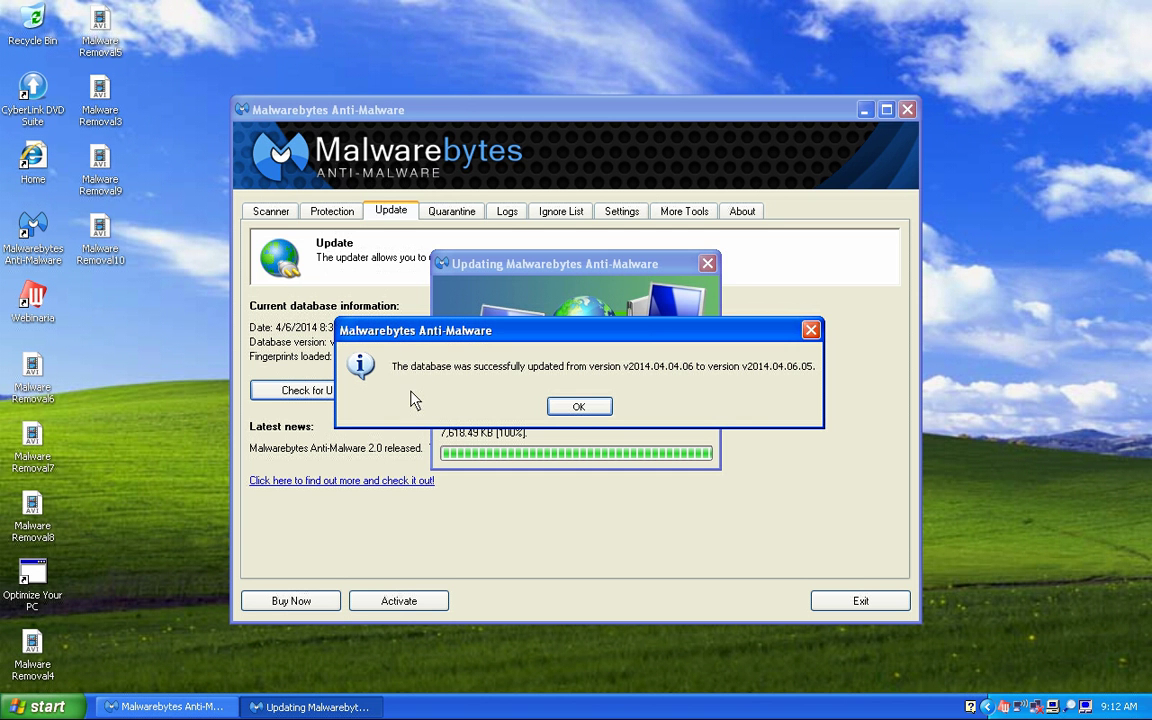
left_click(578, 406)
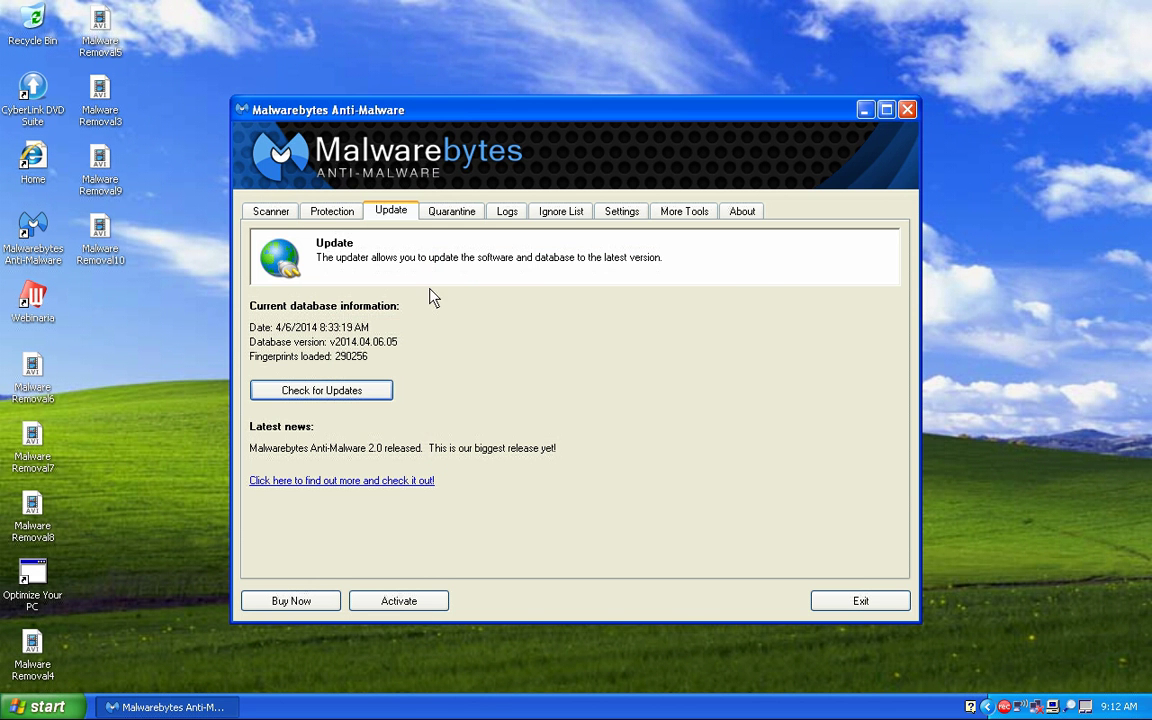
- Run a full Malwarebytes scan of drive C:\
left_click(280, 213)
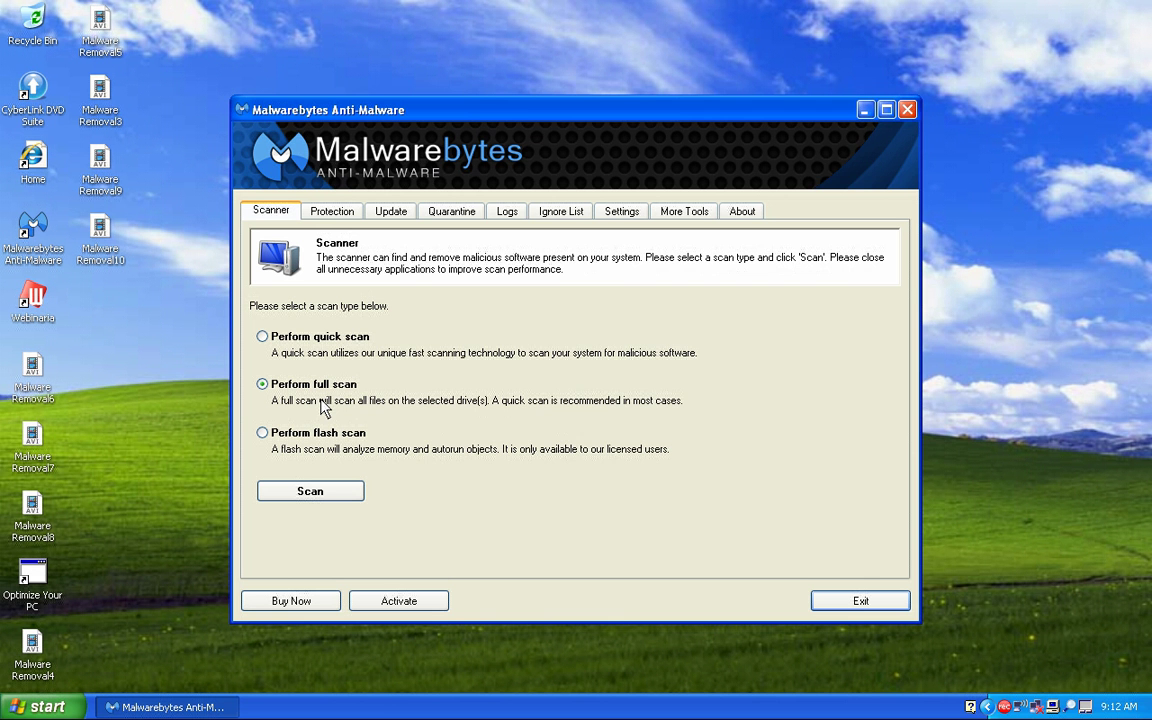
left_click(305, 492)
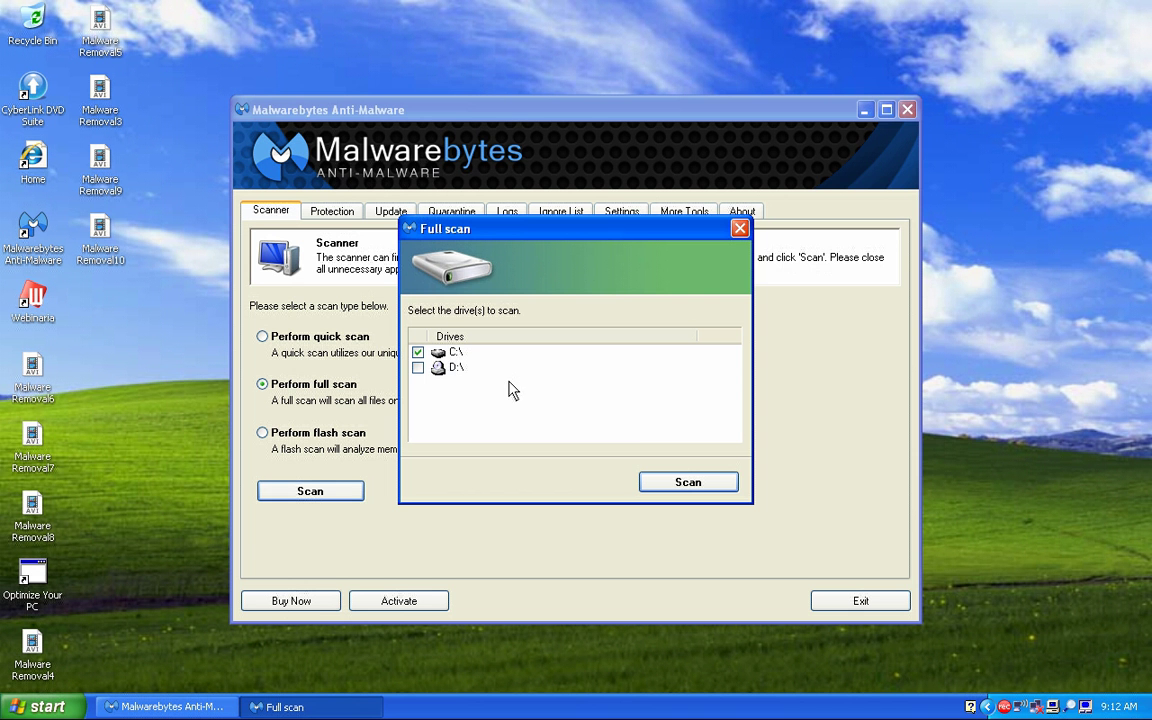
left_click(668, 485)
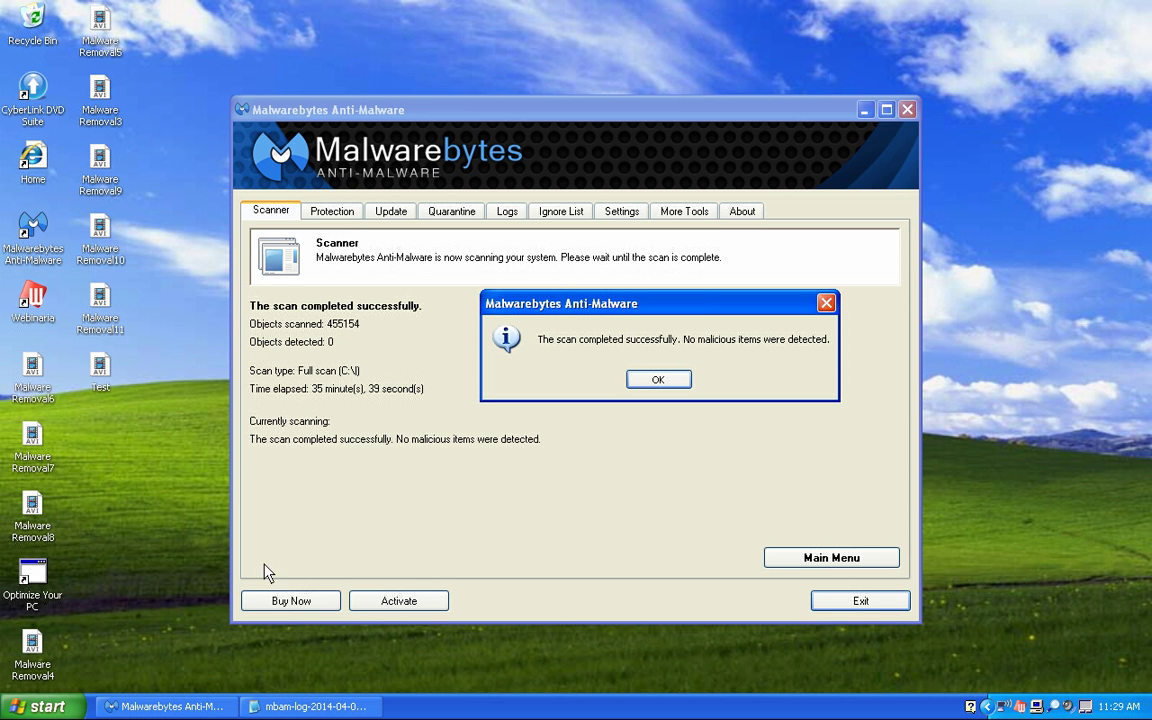
- Switch to Internet Explorer, maximize its window and open the advanced settings of Internet Options
left_click(48, 707)
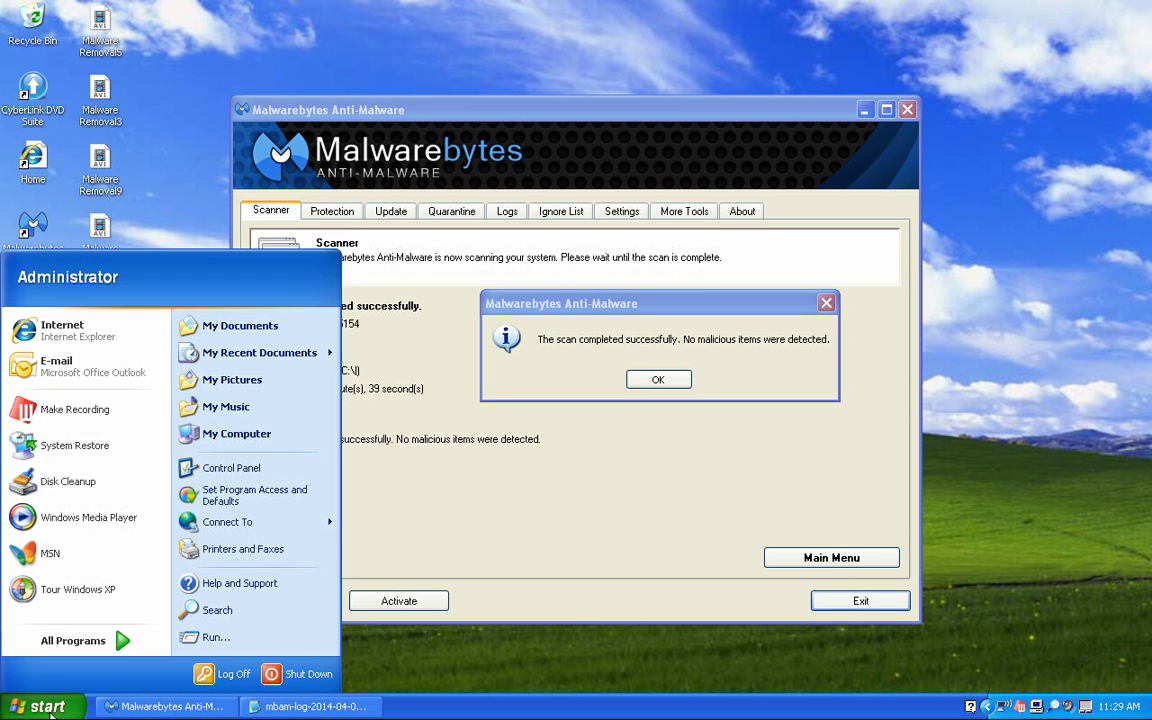
left_click(87, 330)
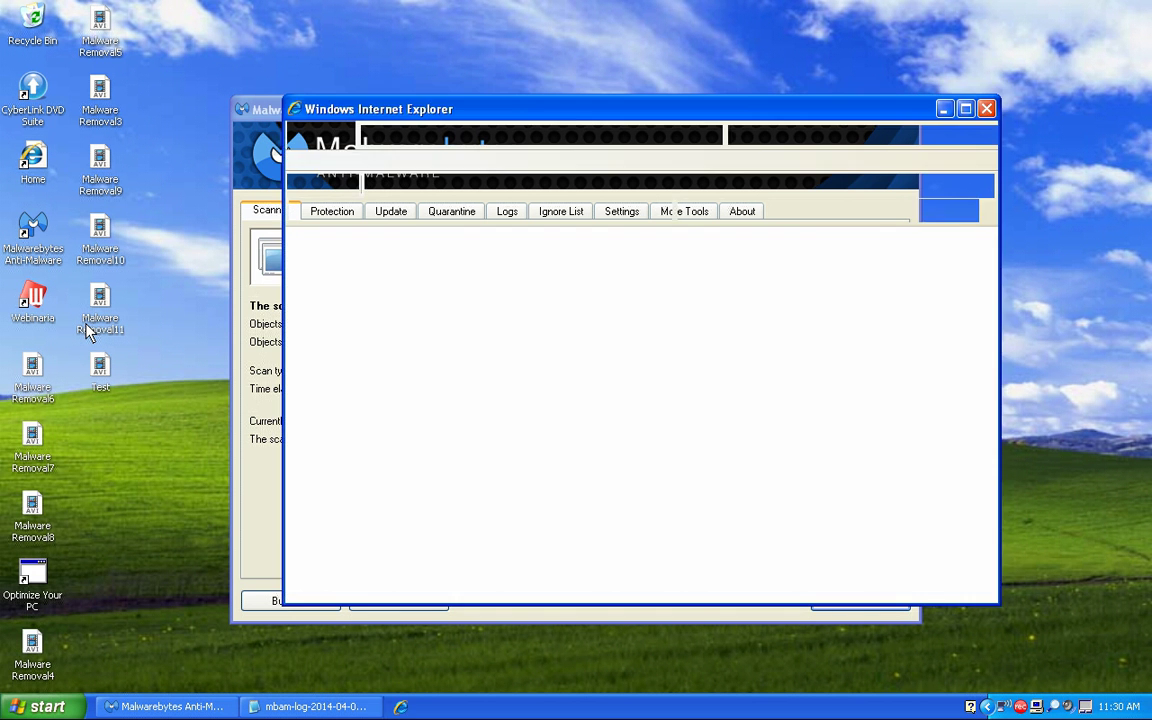
left_click(965, 110)
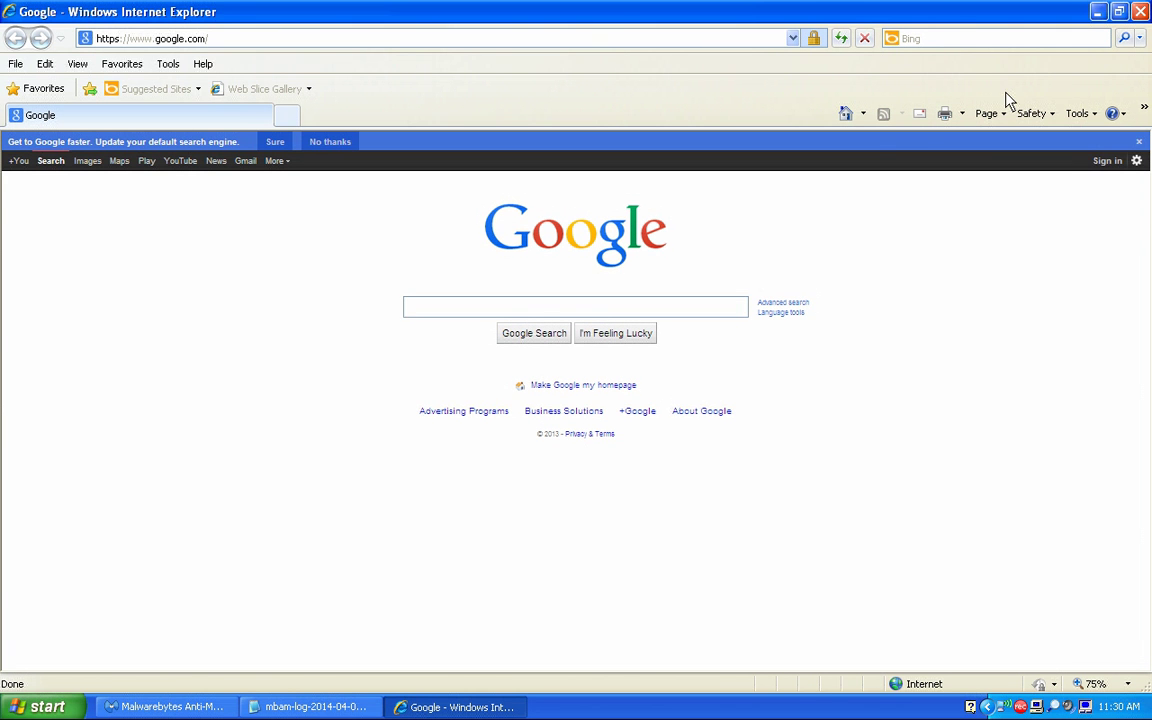
left_click(1076, 114)
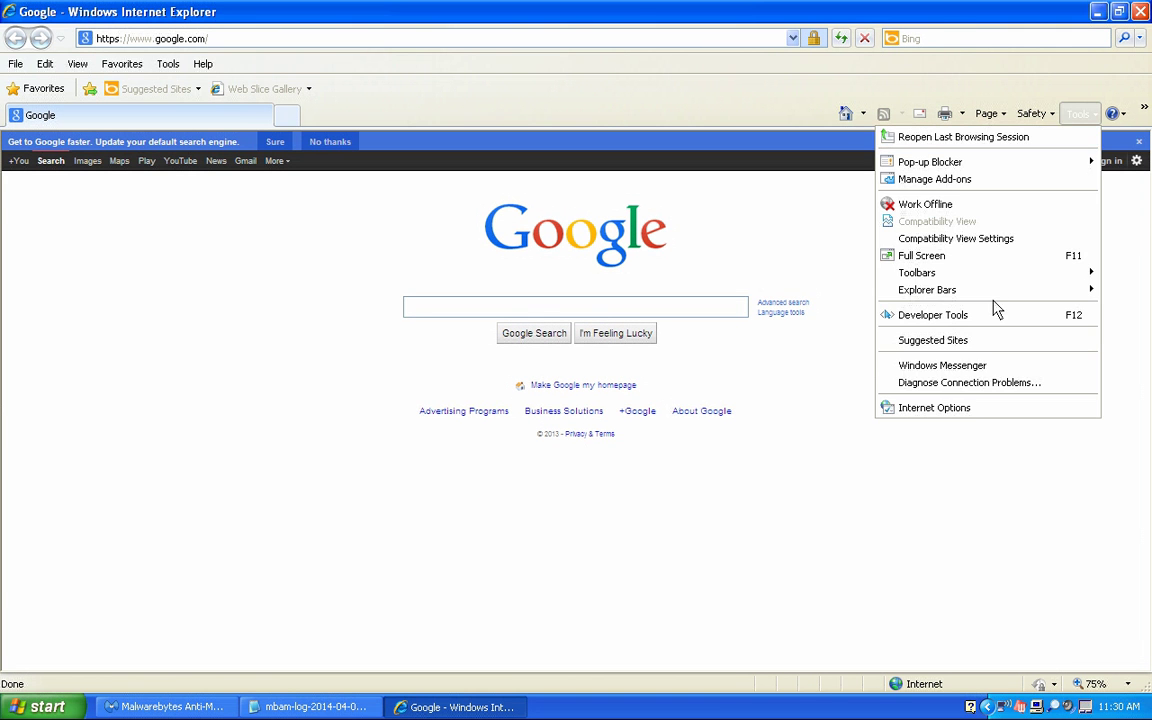
left_click(968, 407)
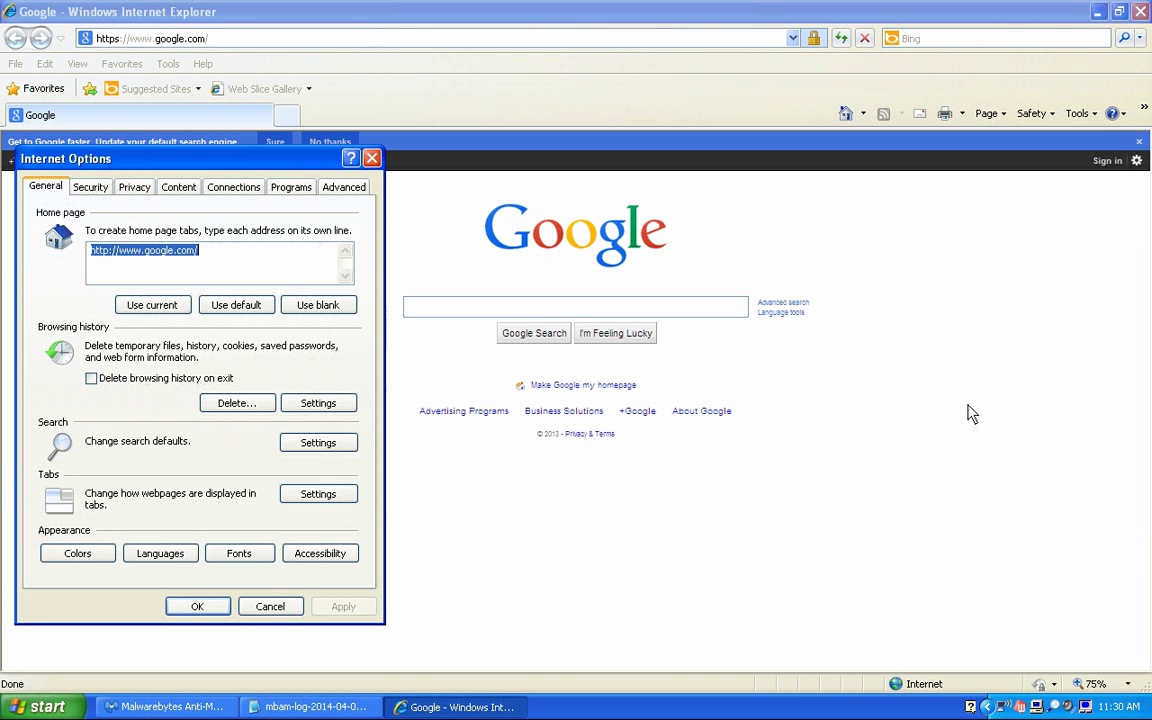
left_click(352, 188)
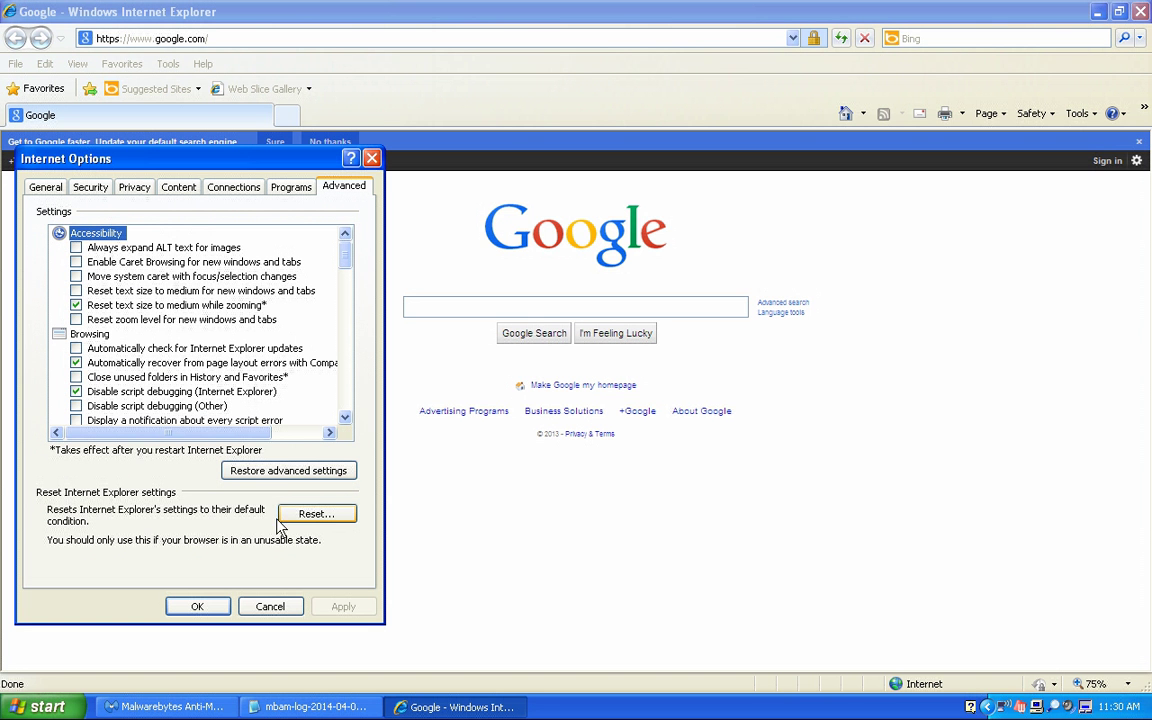
- Reset all Internet Explorer settings with personal settings deleted too, and acknowledge the restart notice
left_click(311, 524)
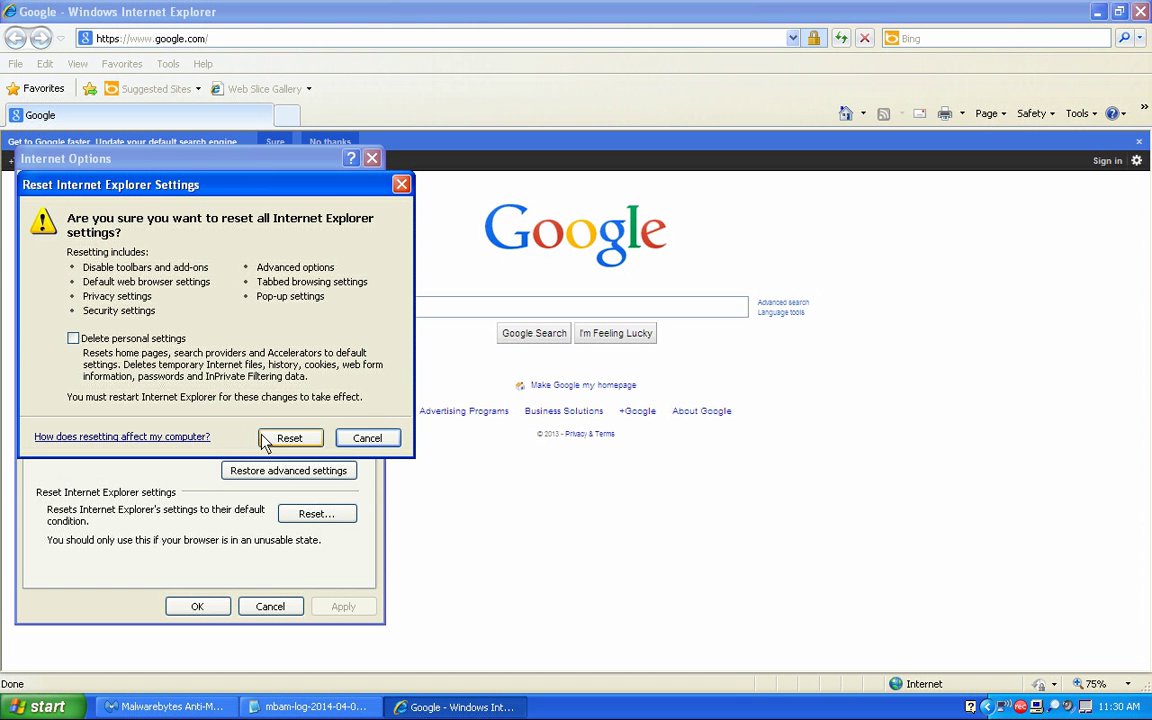
left_click(73, 339)
left_click(289, 439)
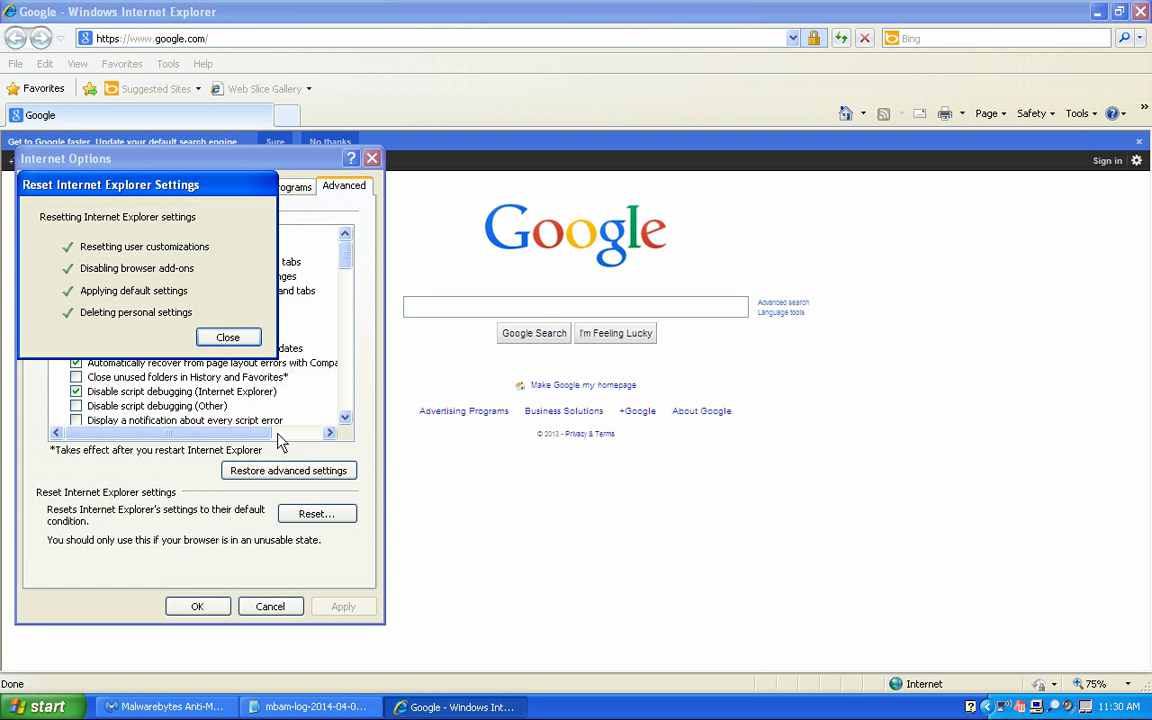
left_click(228, 338)
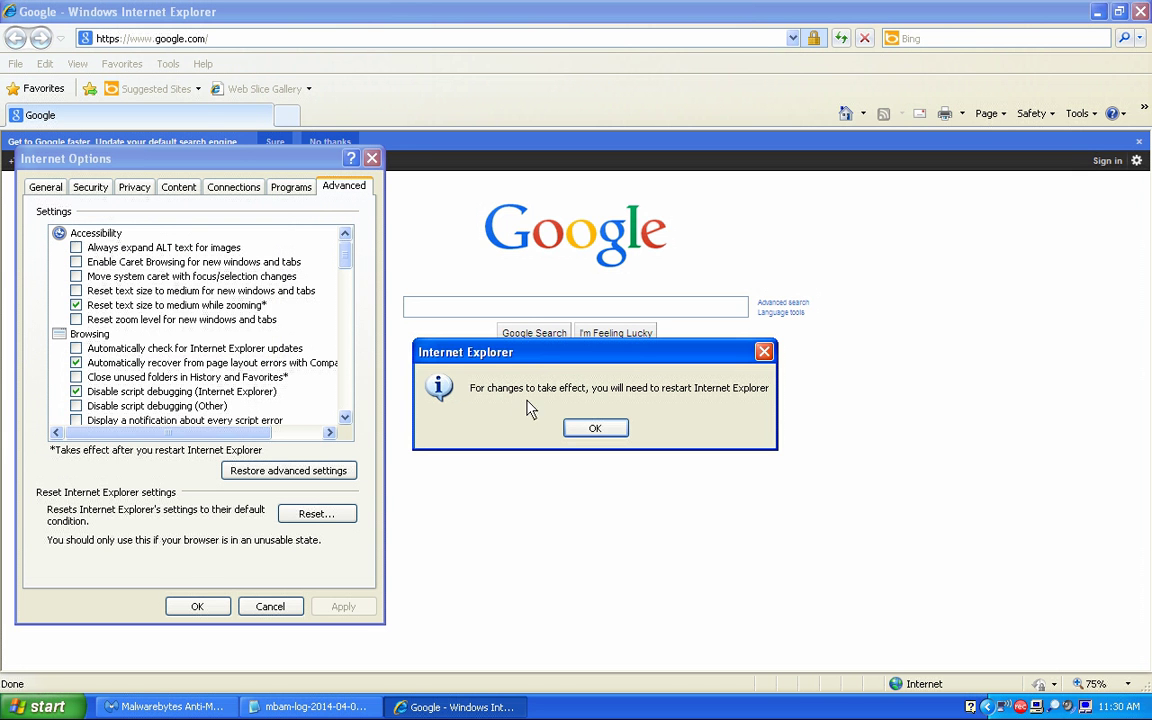
left_click(596, 428)
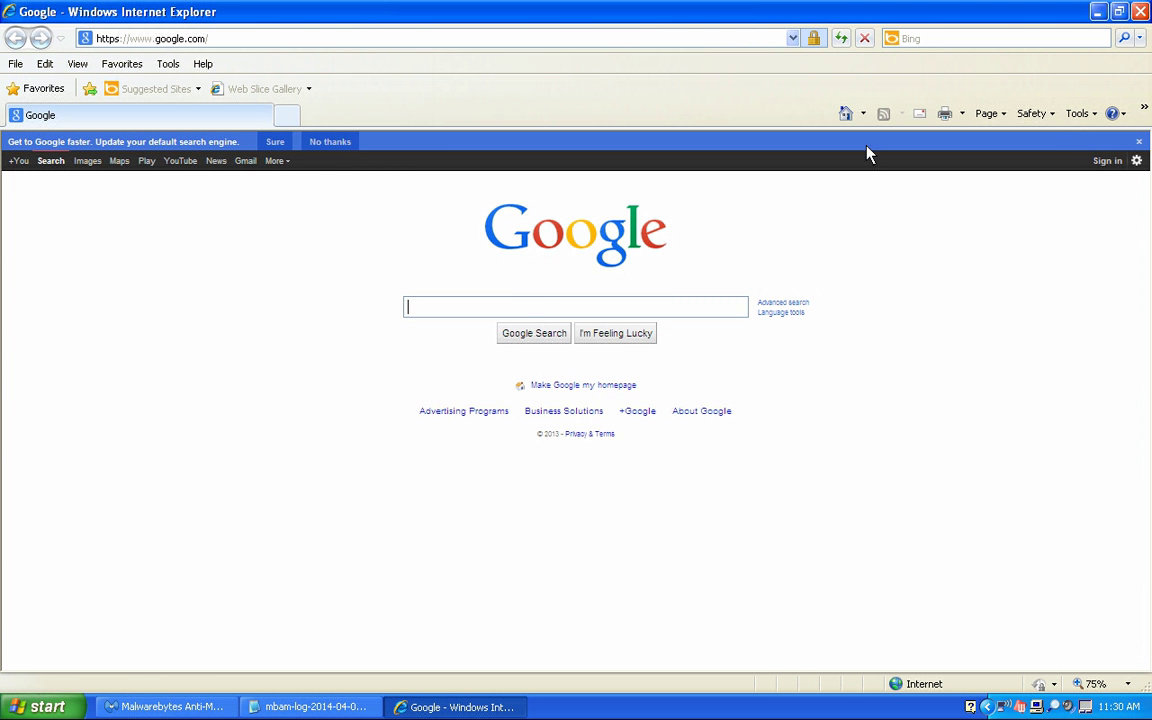